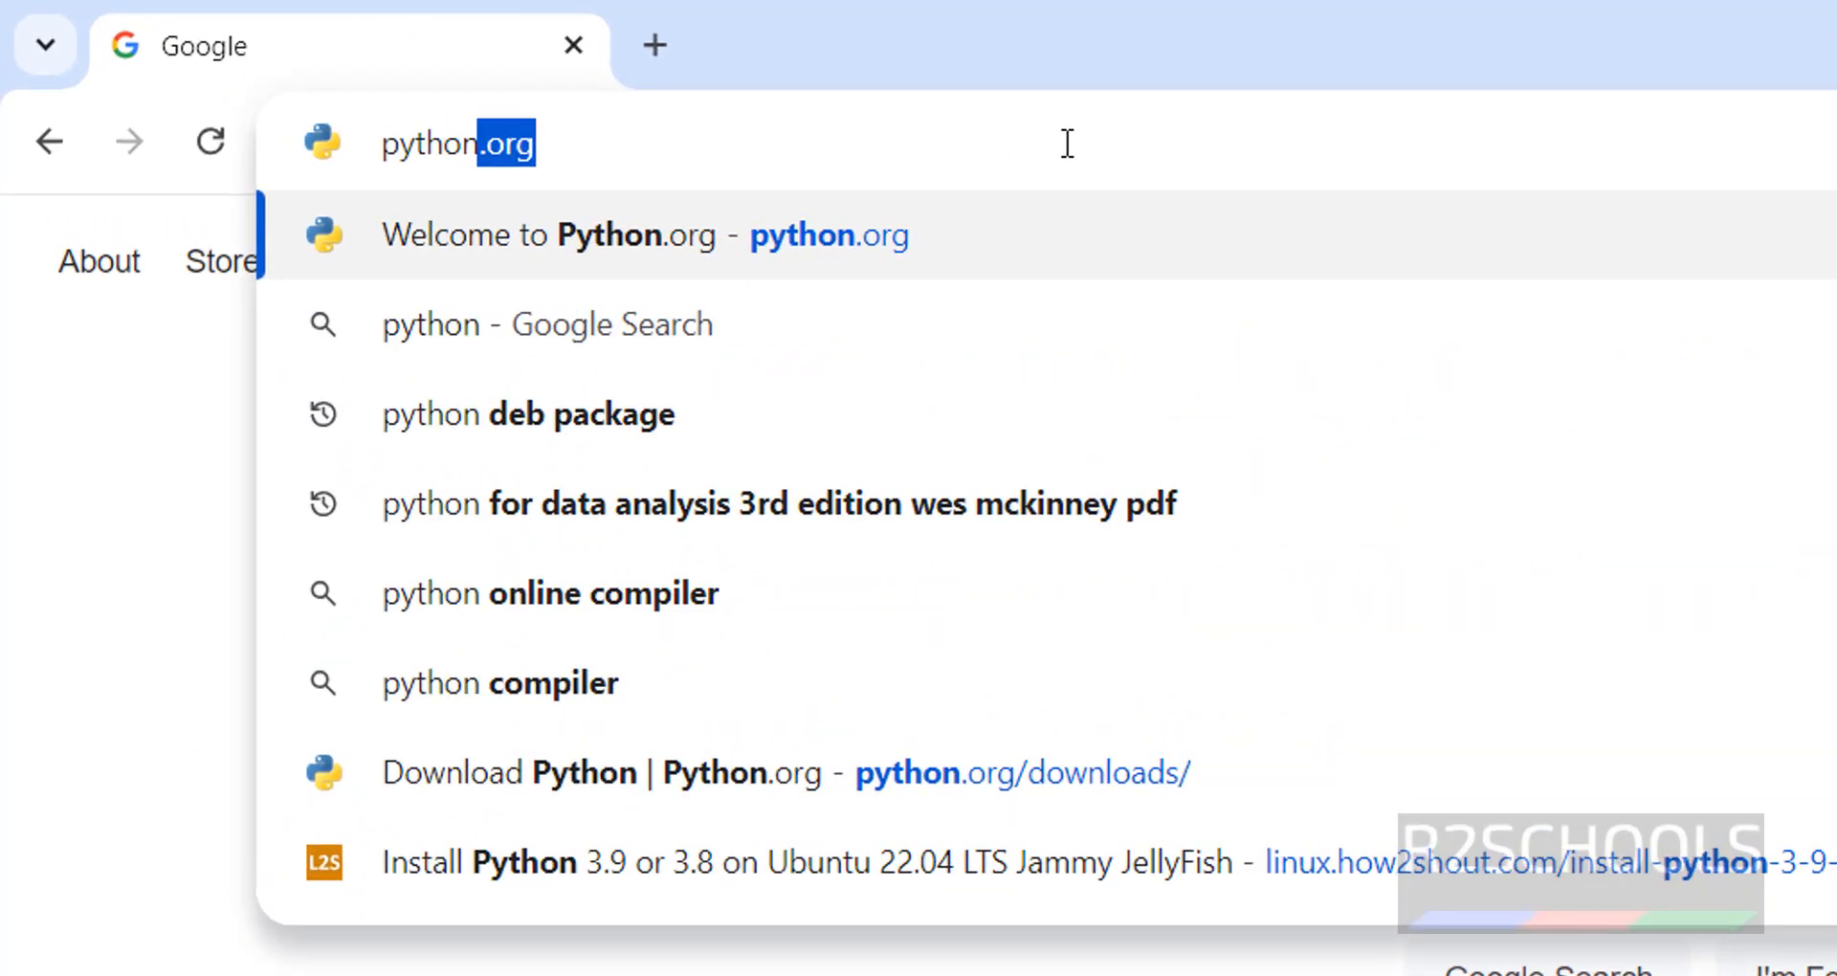
# Open python.org and go to its Downloads page
pyautogui.write('.org')
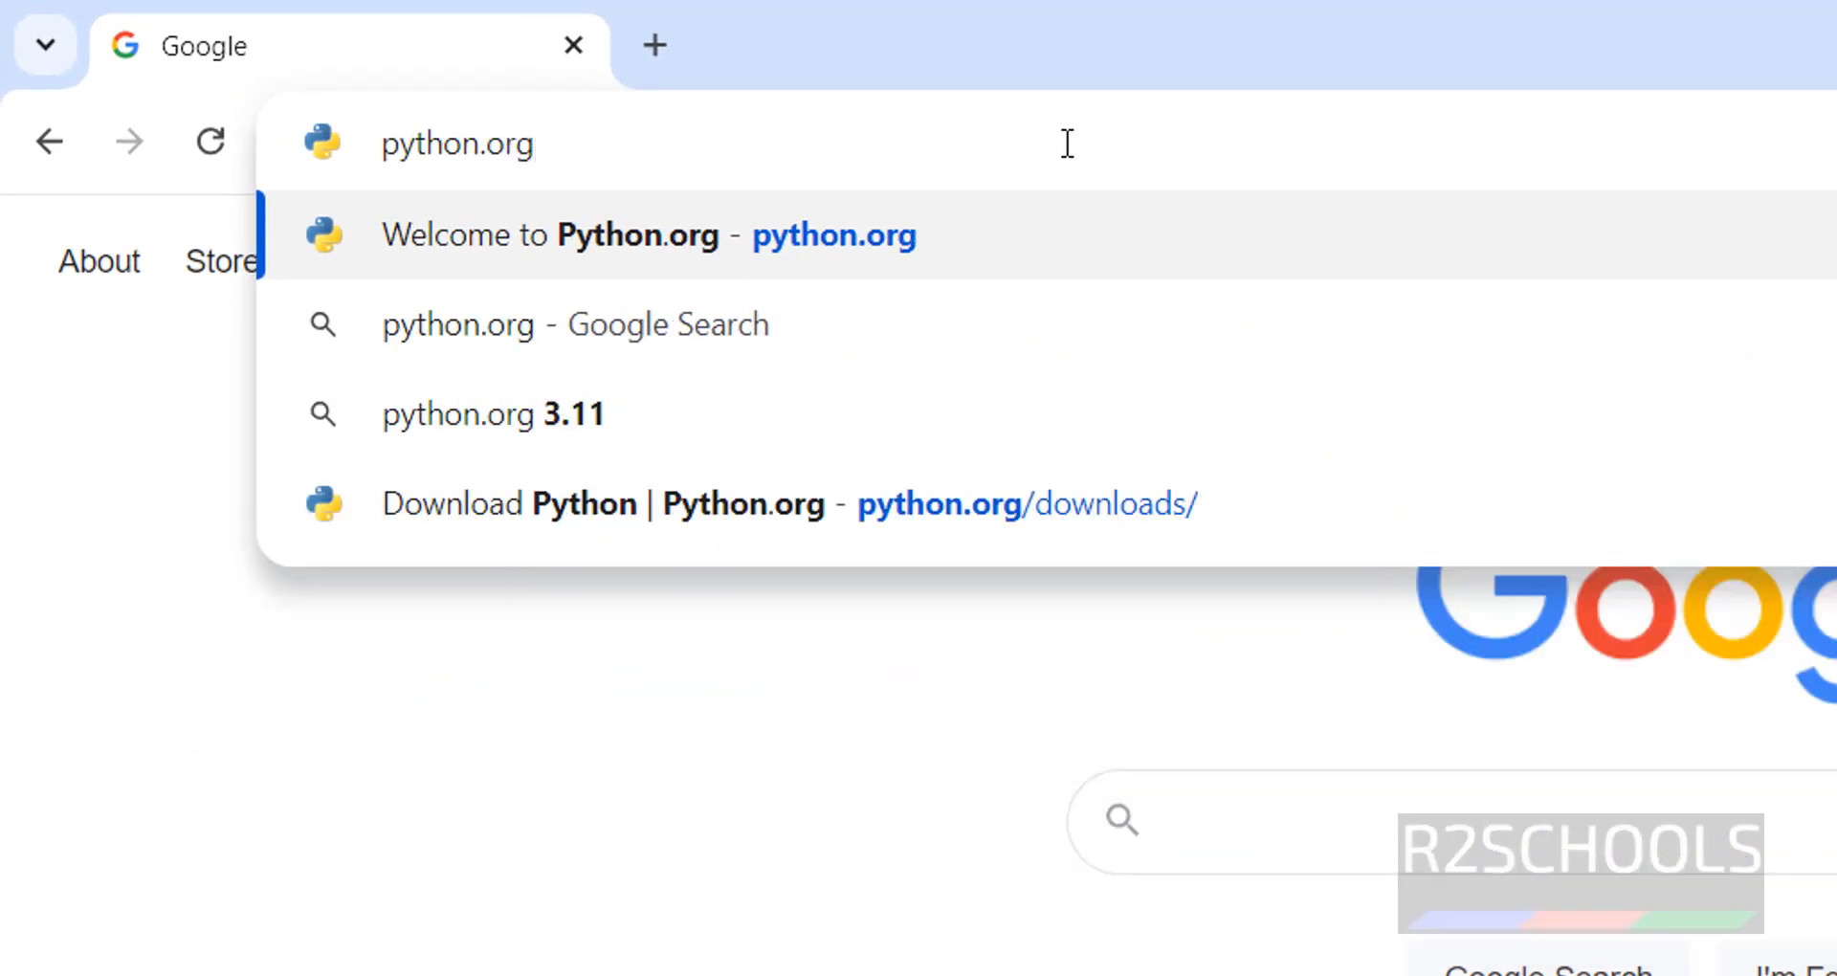
pyautogui.press('Return')
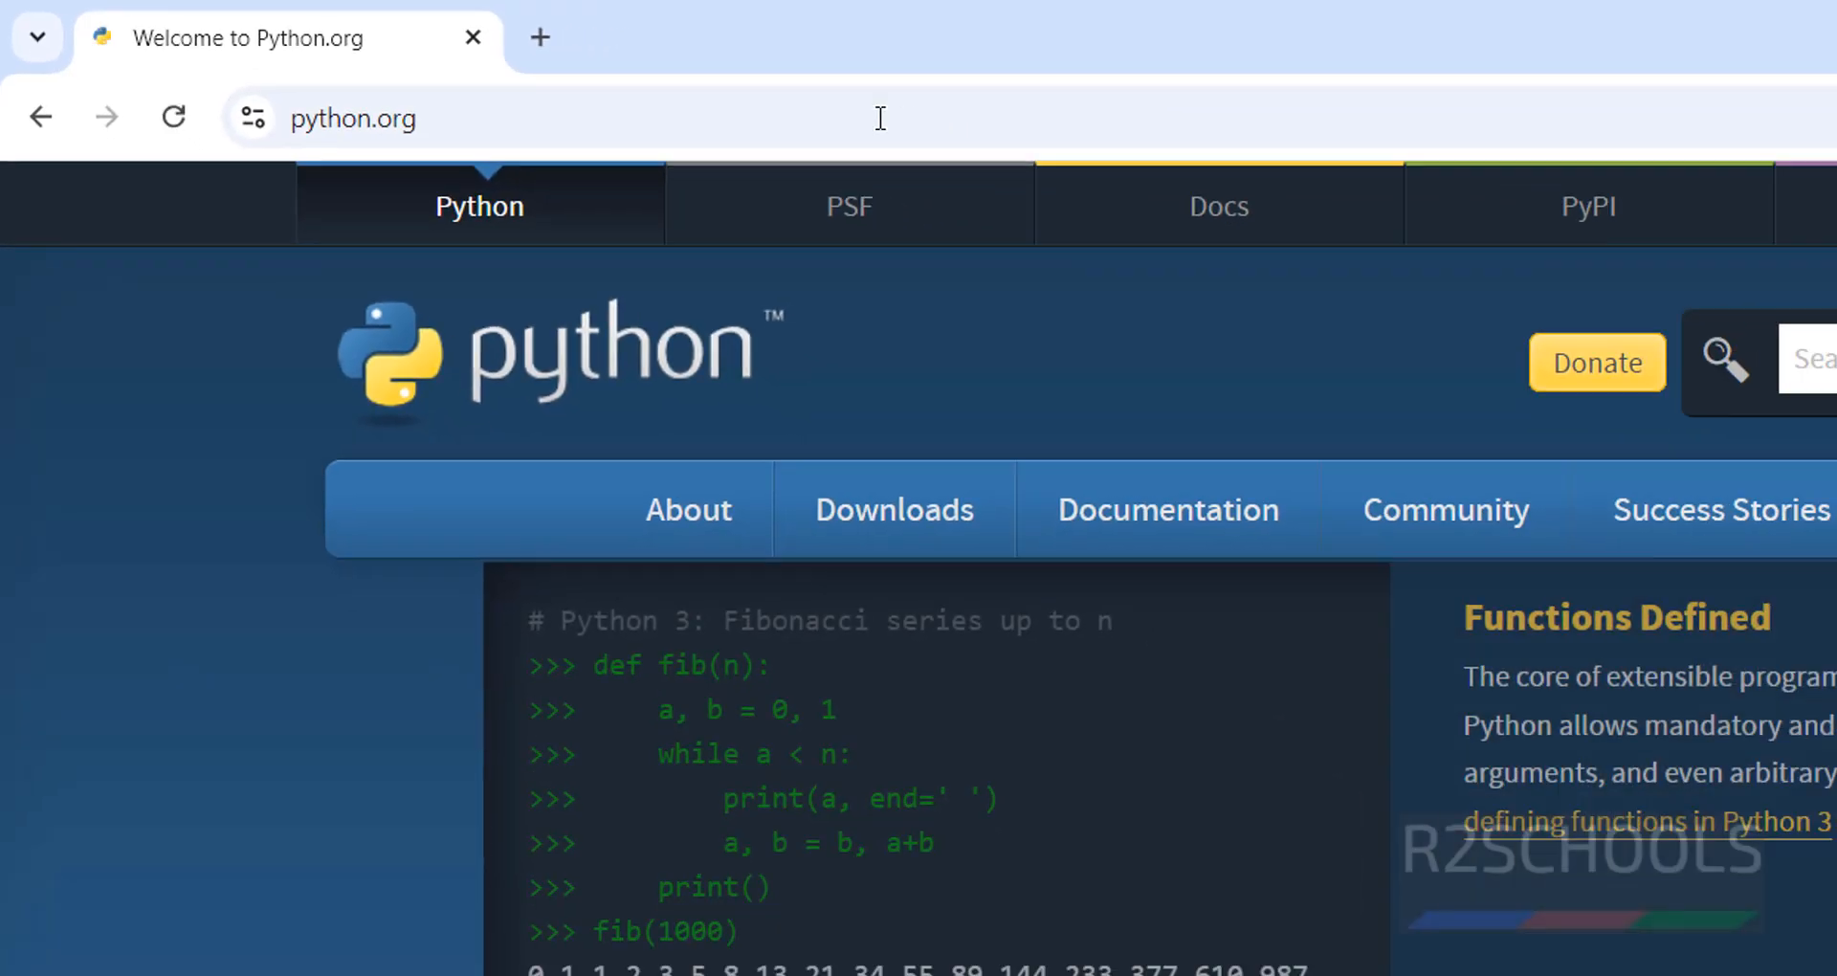
pyautogui.moveTo(903, 488)
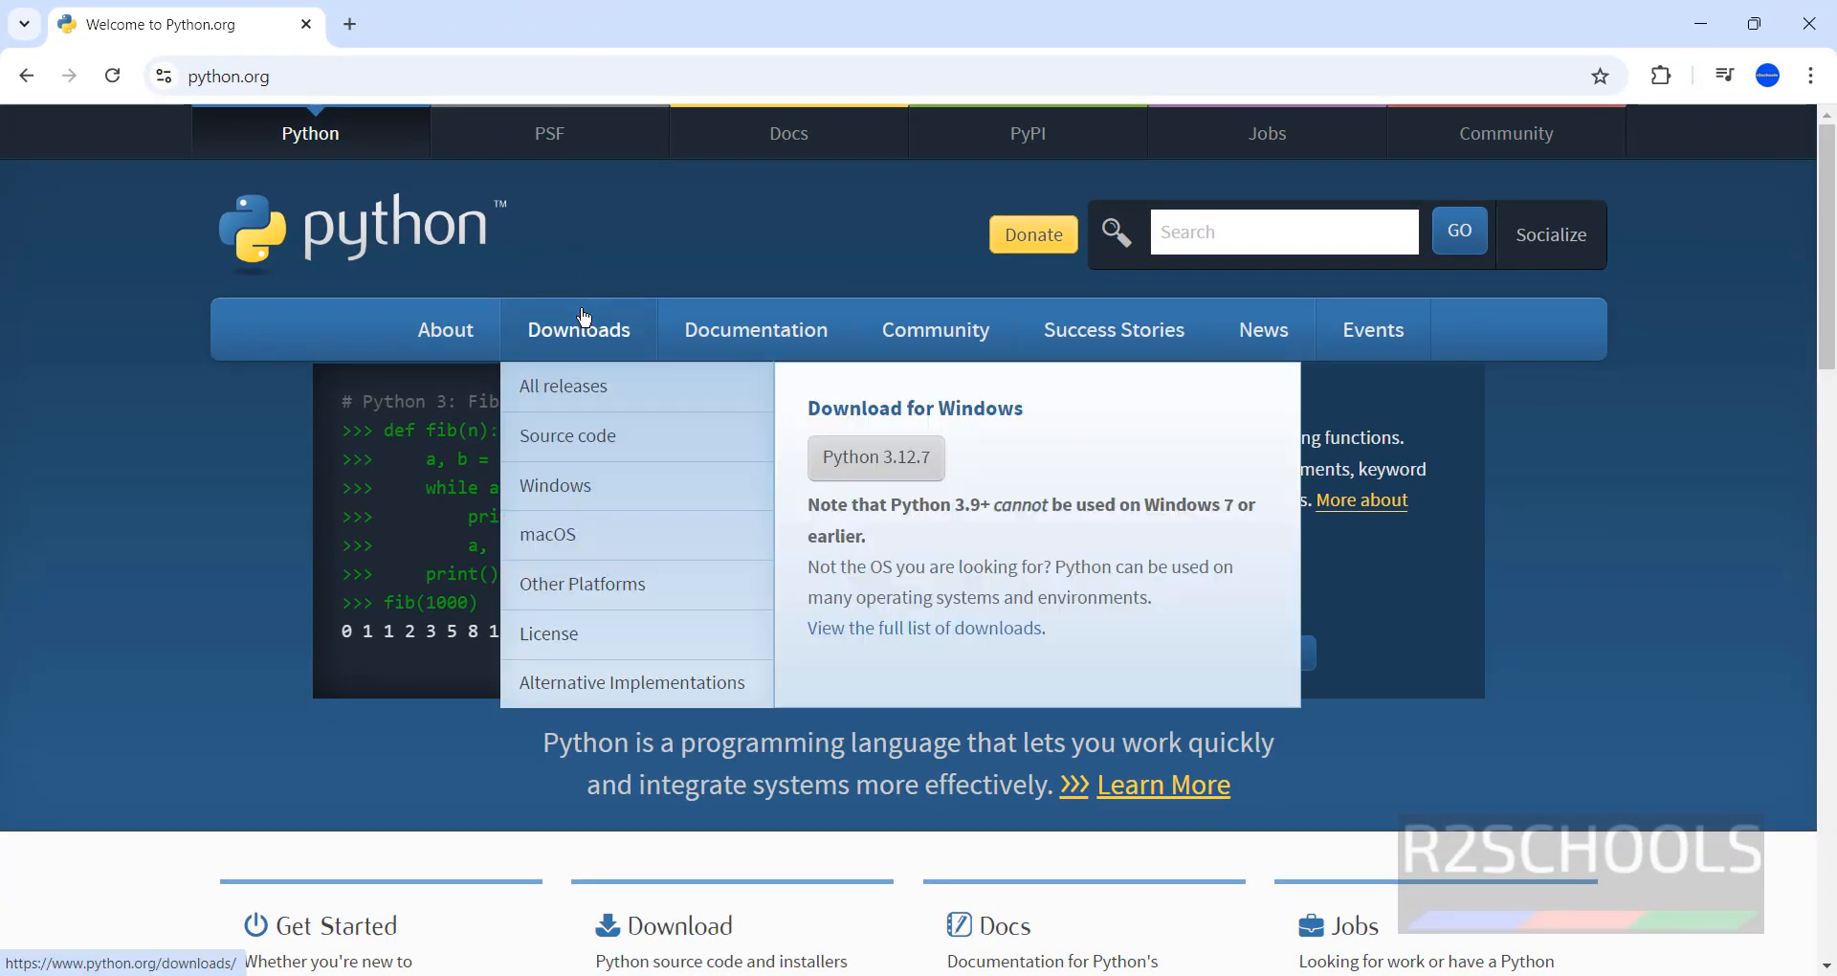
pyautogui.click(585, 317)
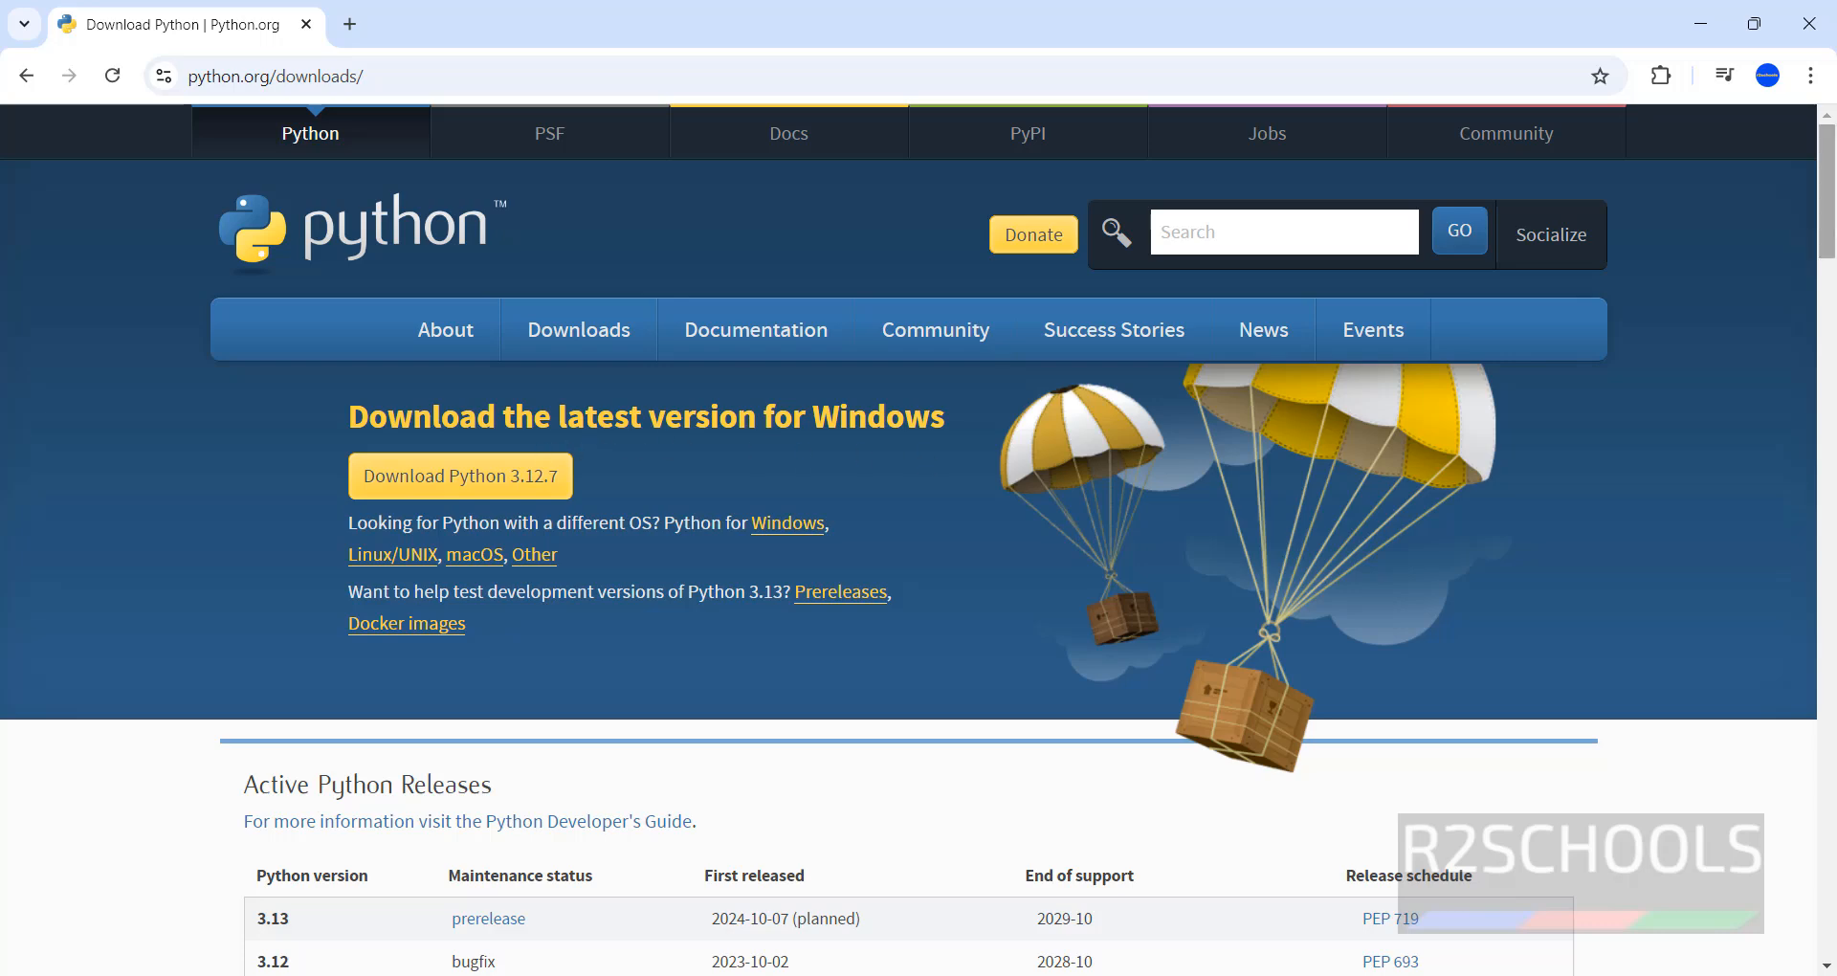
# Look through the available releases and download the latest Python 3.12.7 installer for Windows
pyautogui.moveTo(1828, 234); pyautogui.dragTo(1756, 381)
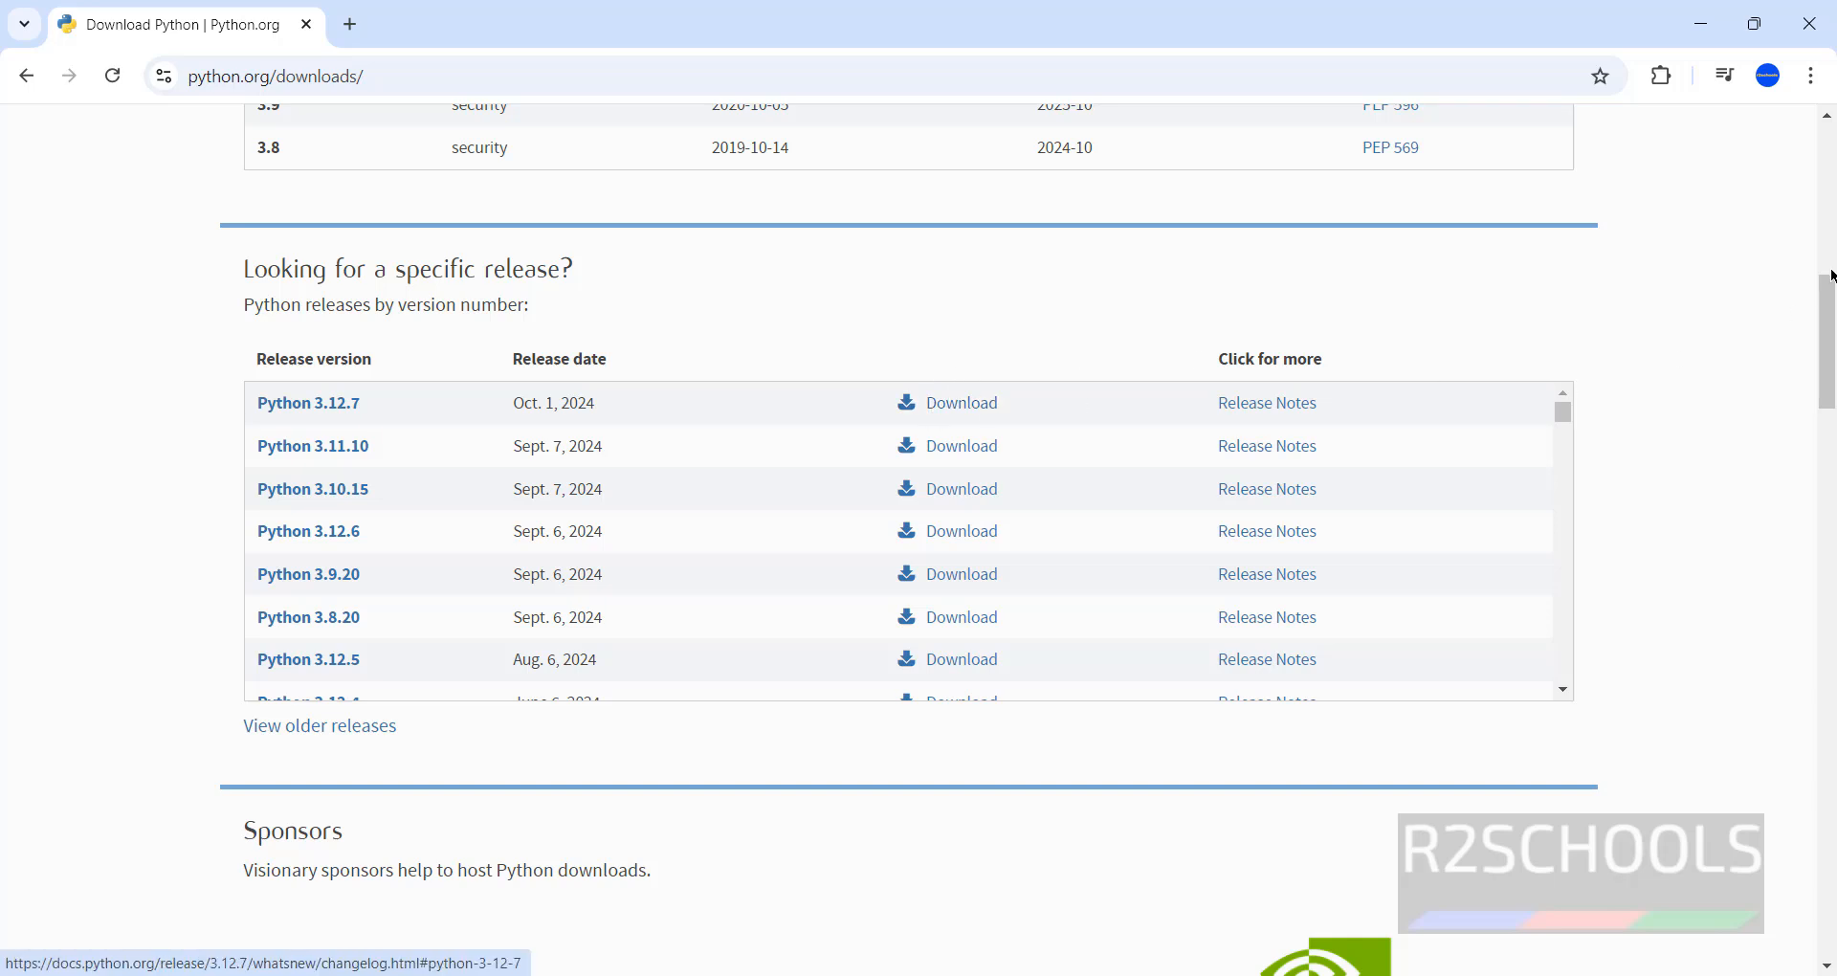
pyautogui.scroll(8, 486, 278)
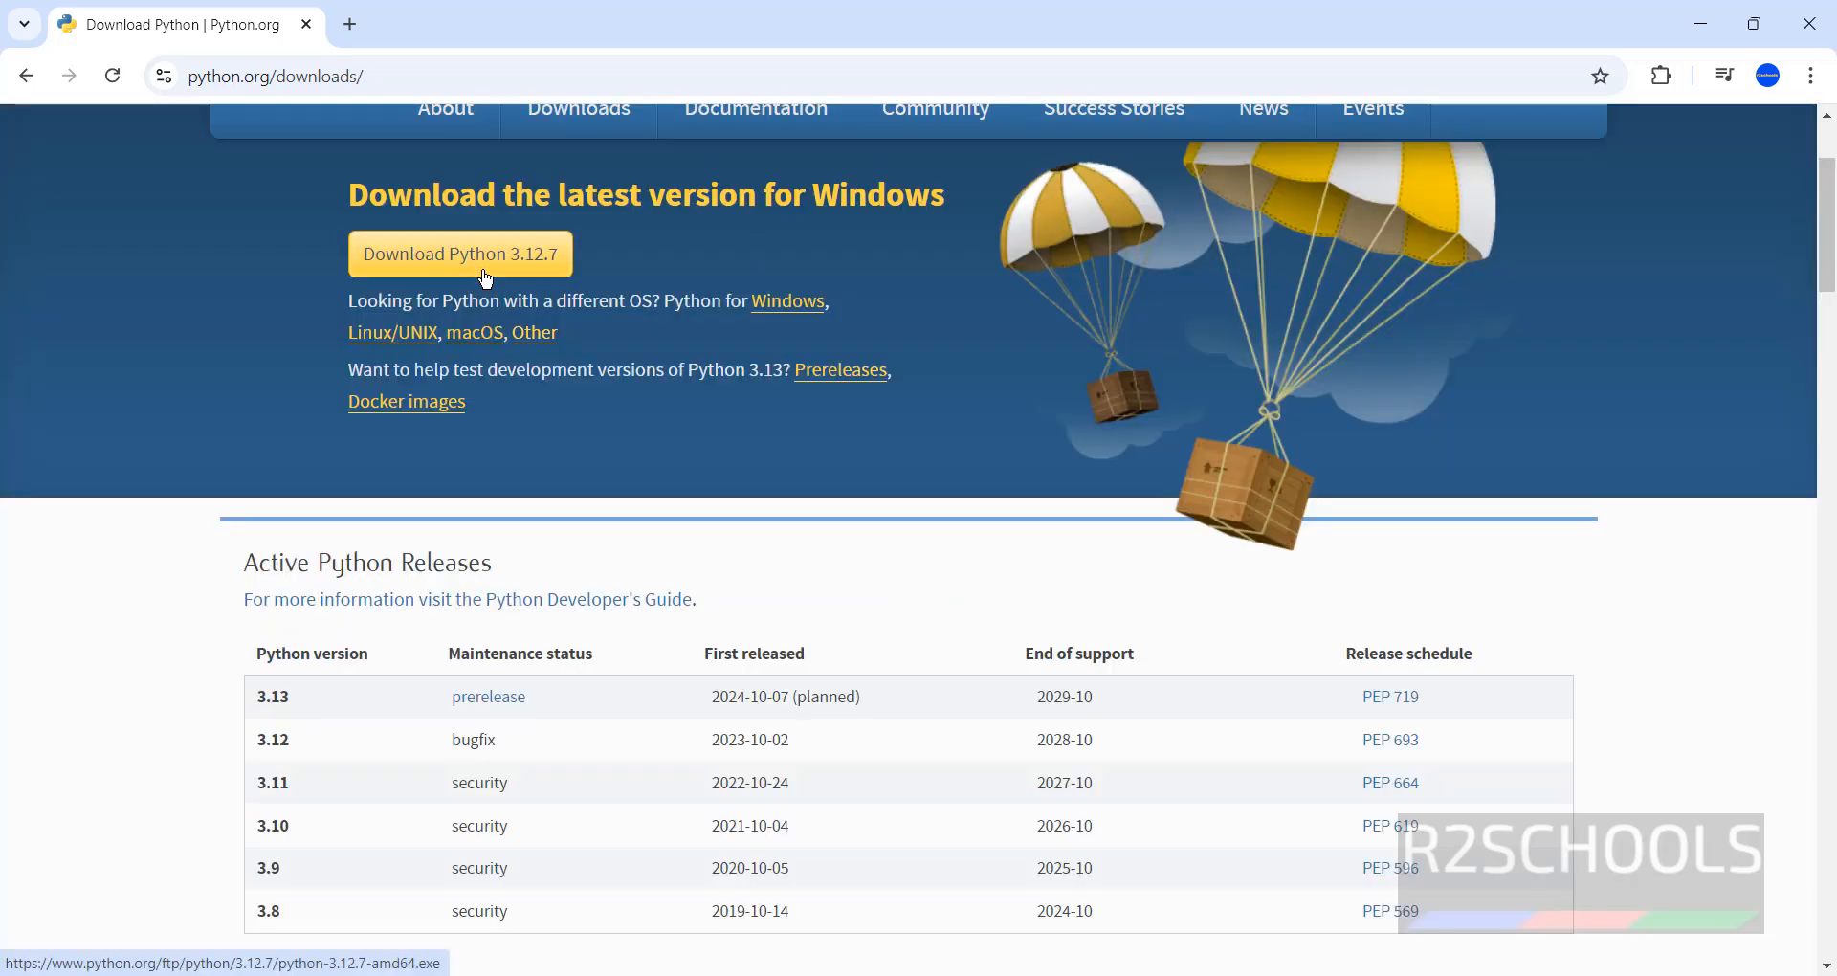
pyautogui.click(486, 279)
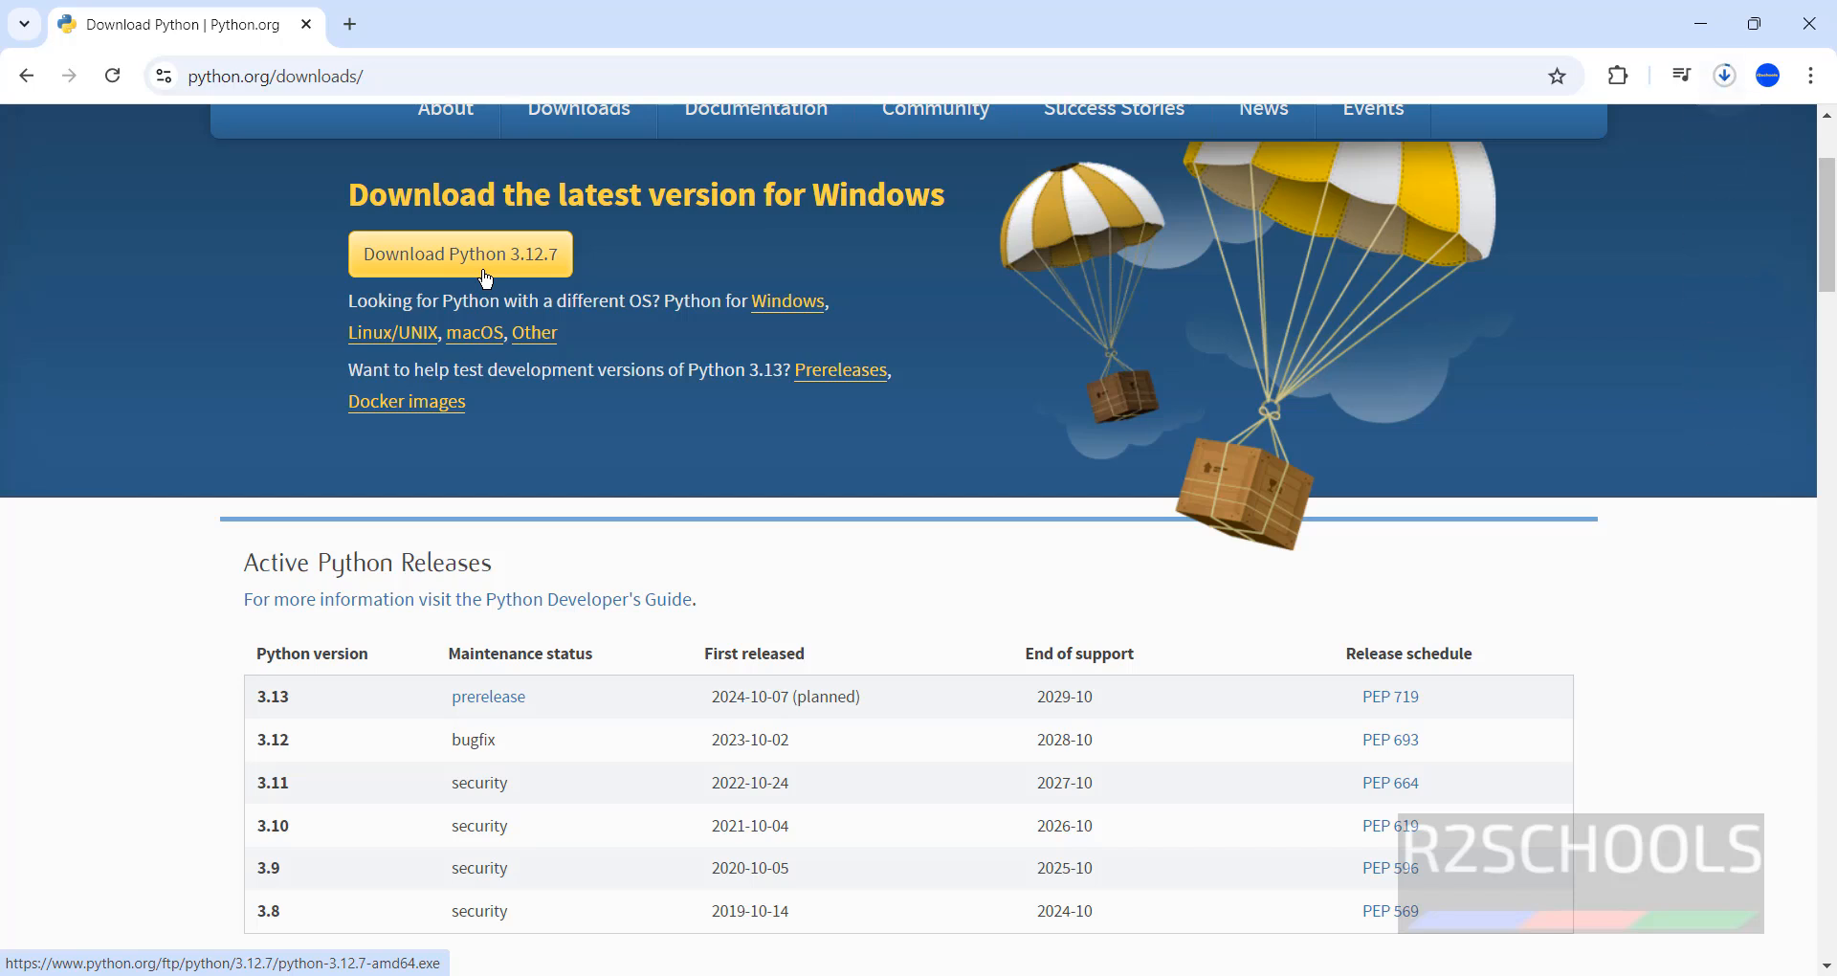
# Open the browser's full download history and remove the Packages entry from it
pyautogui.click(1725, 75)
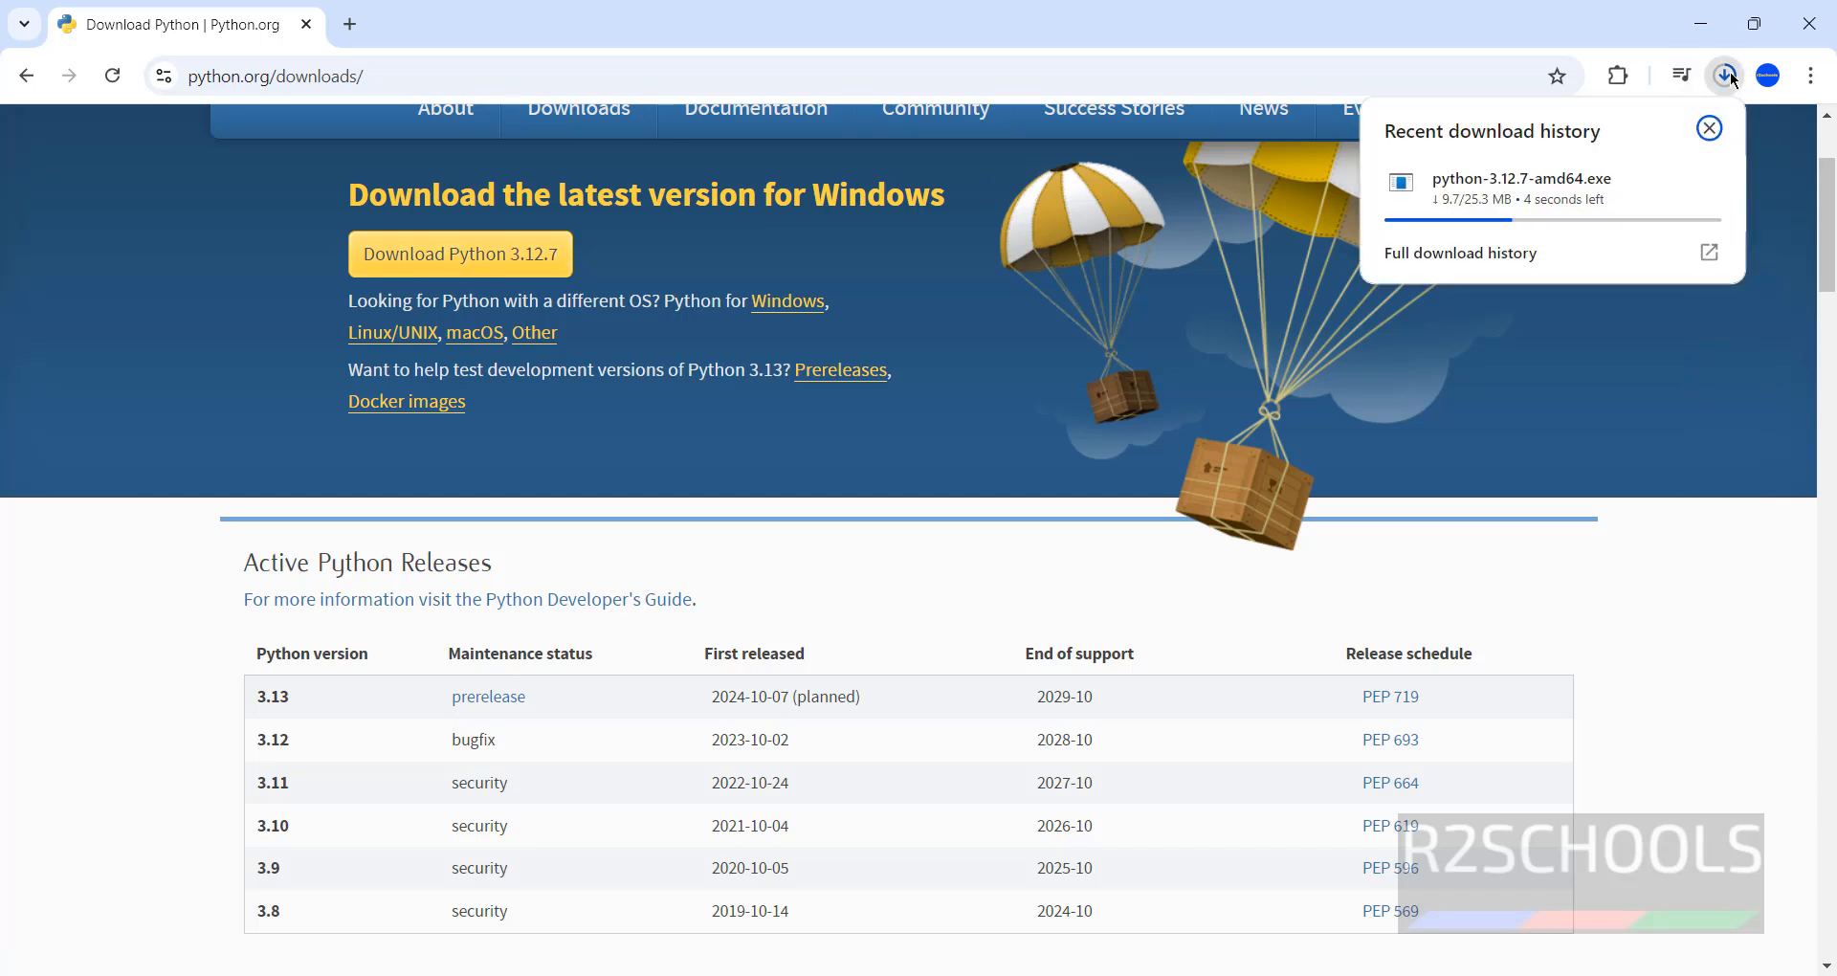
pyautogui.click(1461, 250)
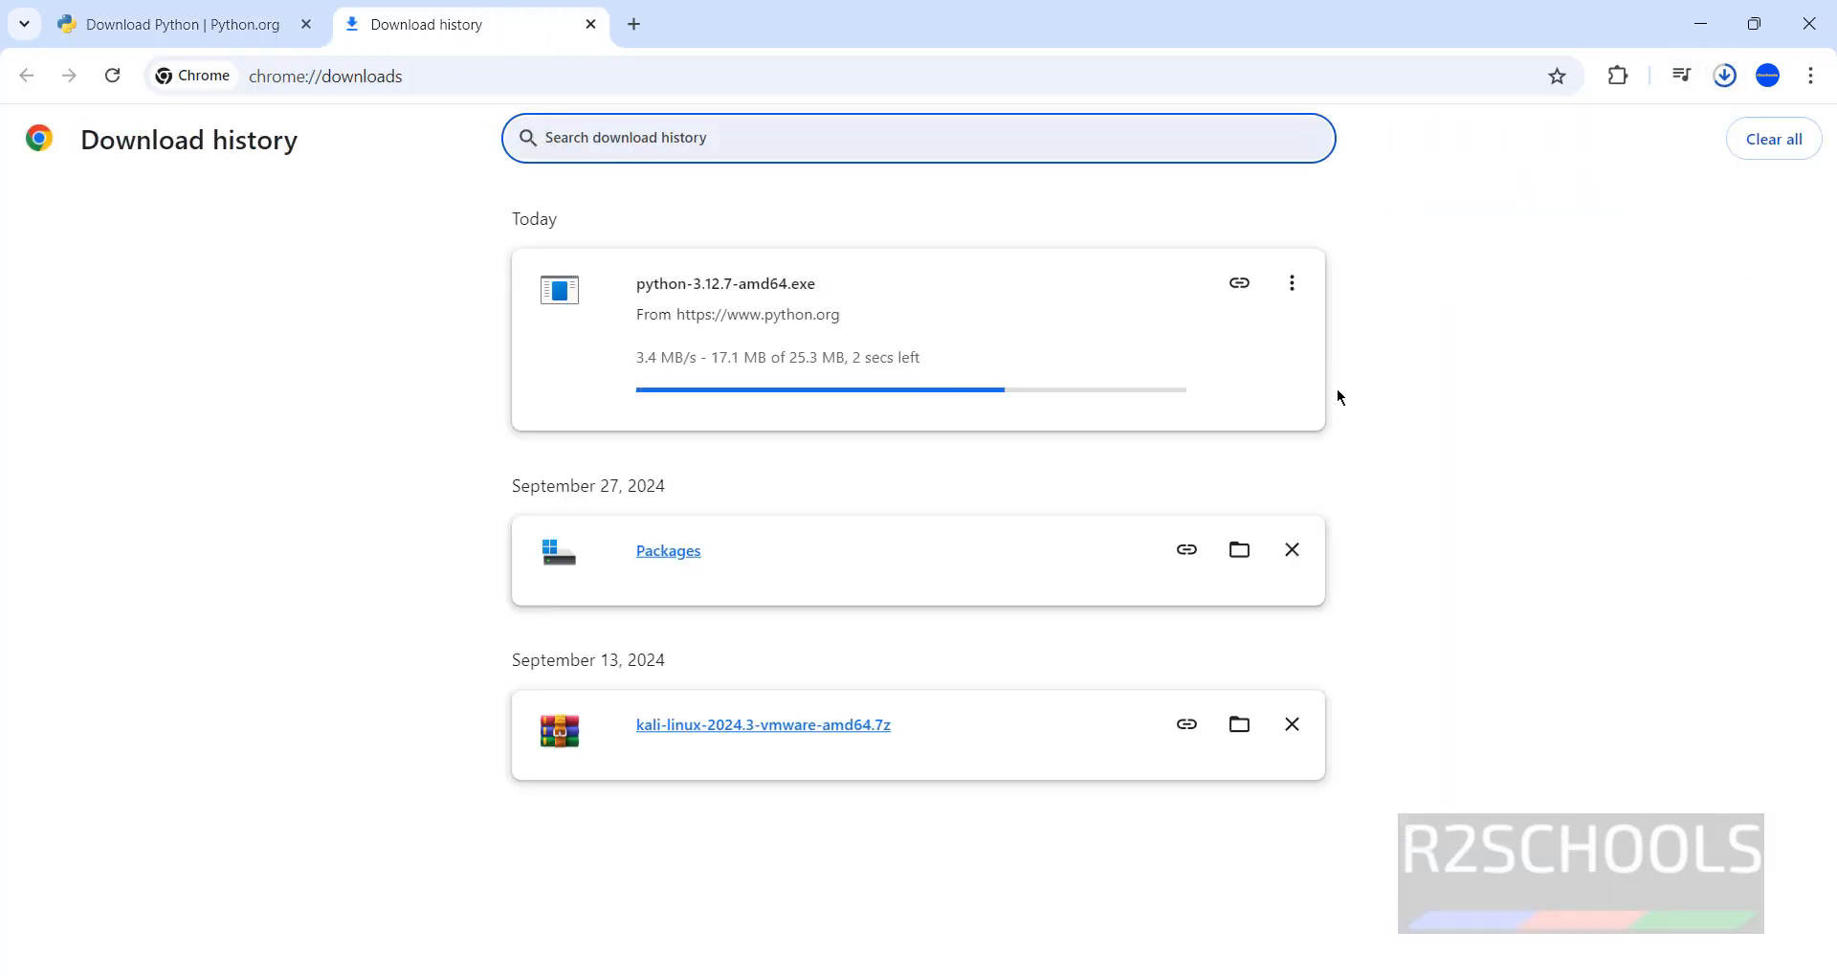
pyautogui.click(1292, 549)
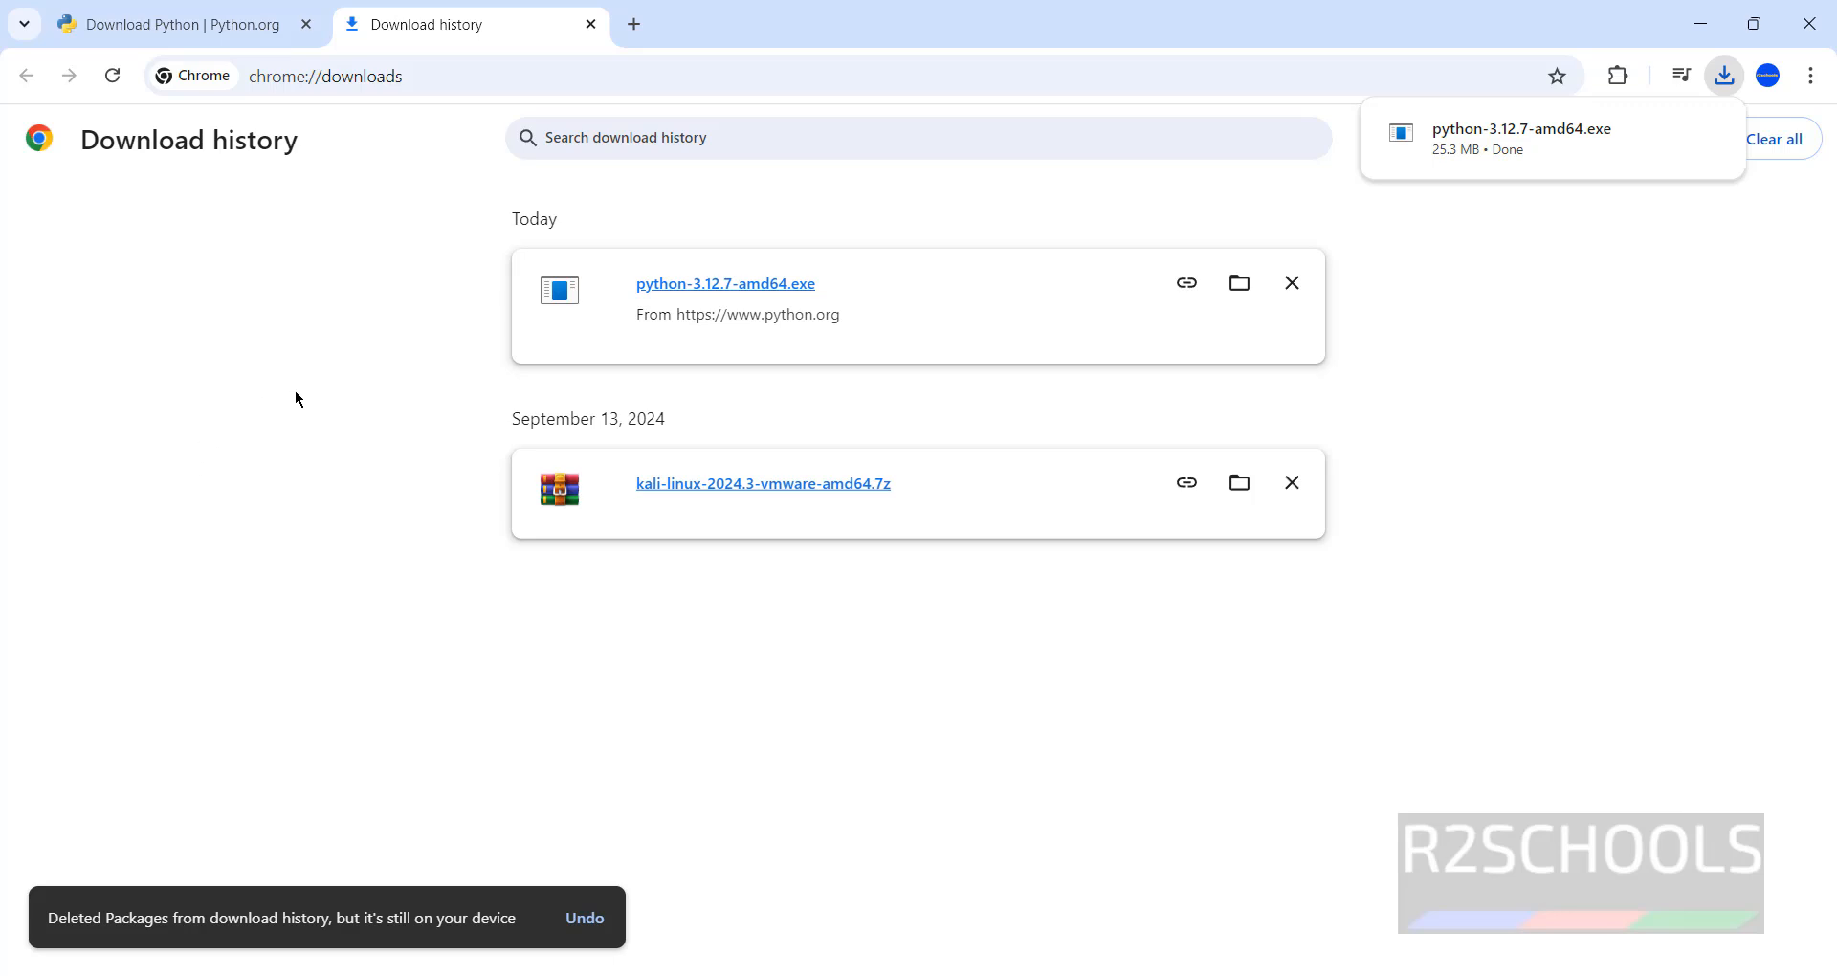
# Run python-3.12.7-amd64.exe with python.exe added to PATH, and choose a customized installation with all optional features kept
pyautogui.click(752, 289)
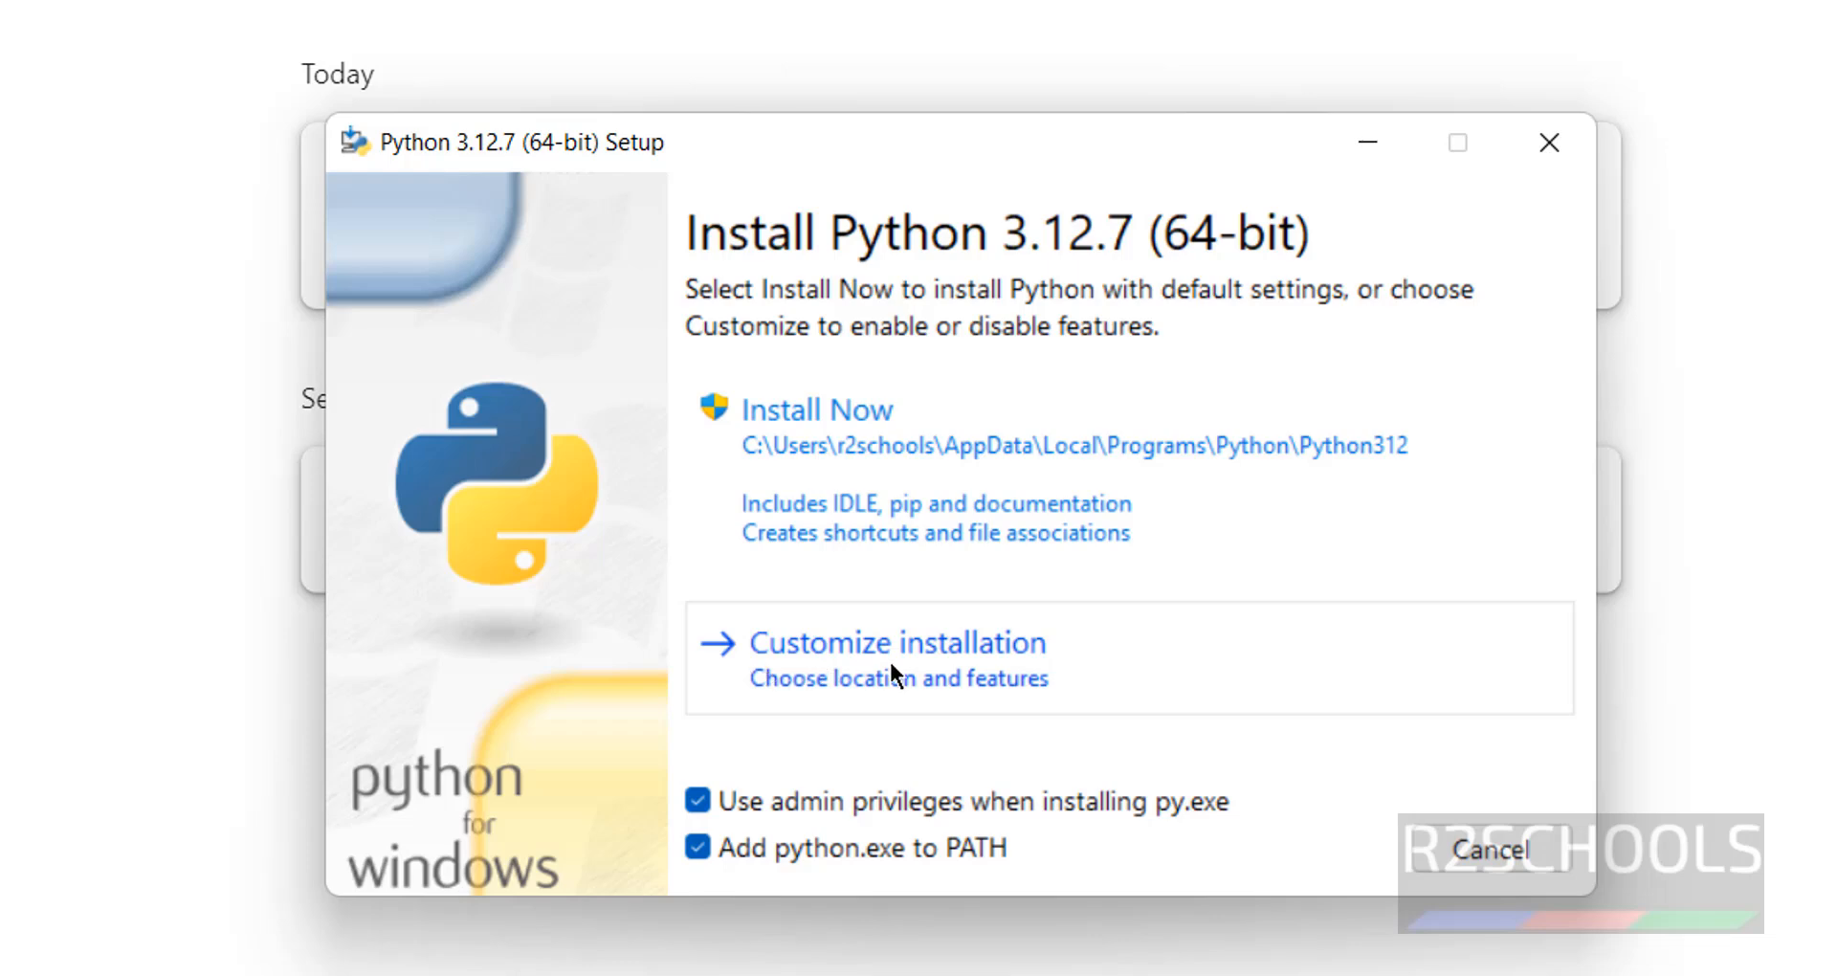
pyautogui.click(1090, 669)
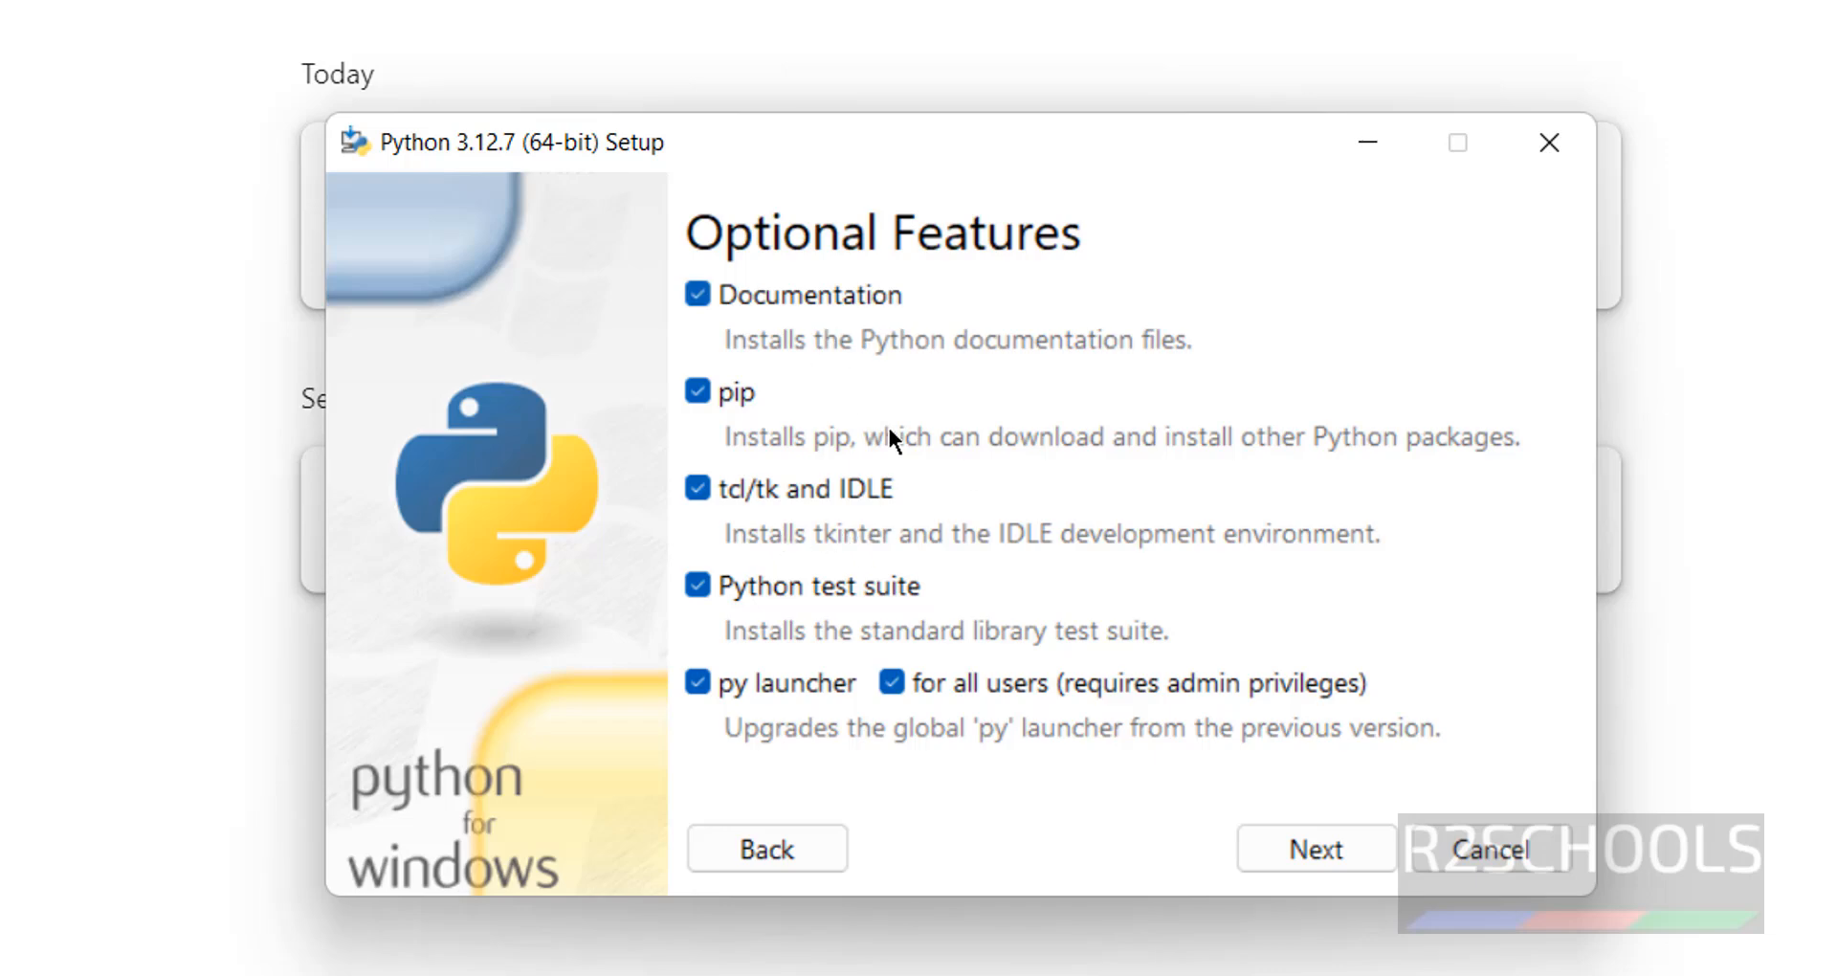
pyautogui.click(1328, 842)
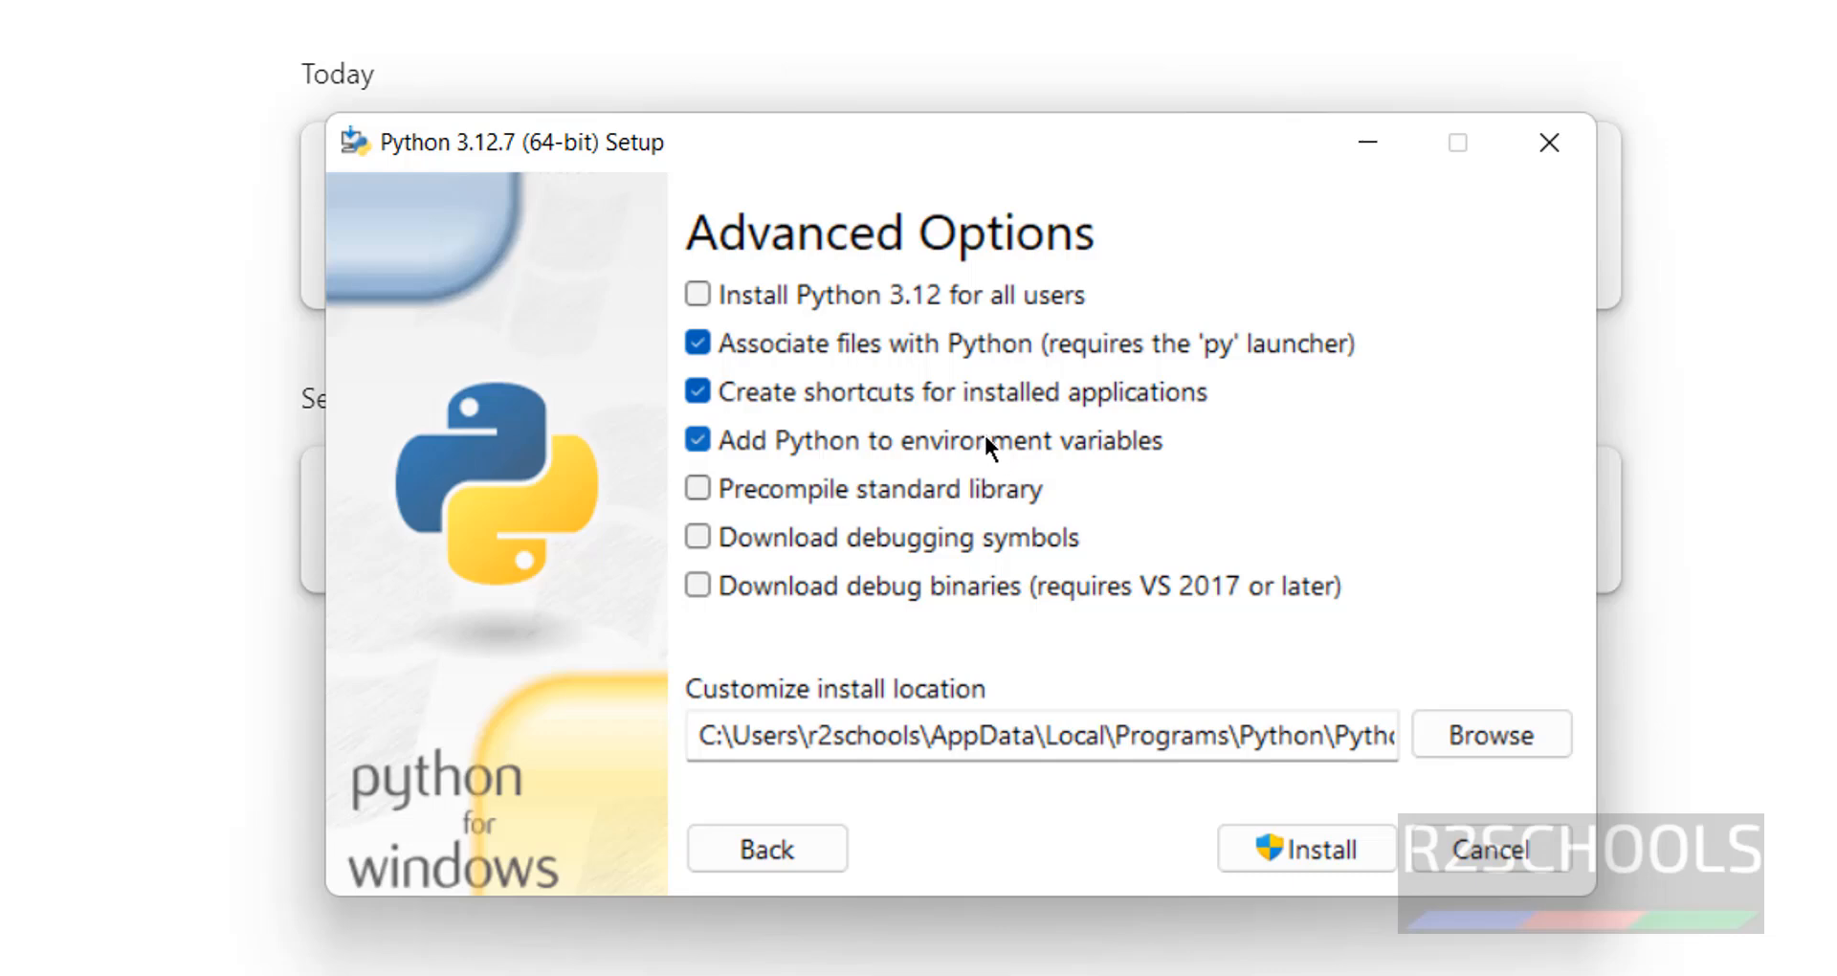
# Install Python 3.12 for all users in C:\Program Files\Python312 and close the finished setup
pyautogui.click(762, 298)
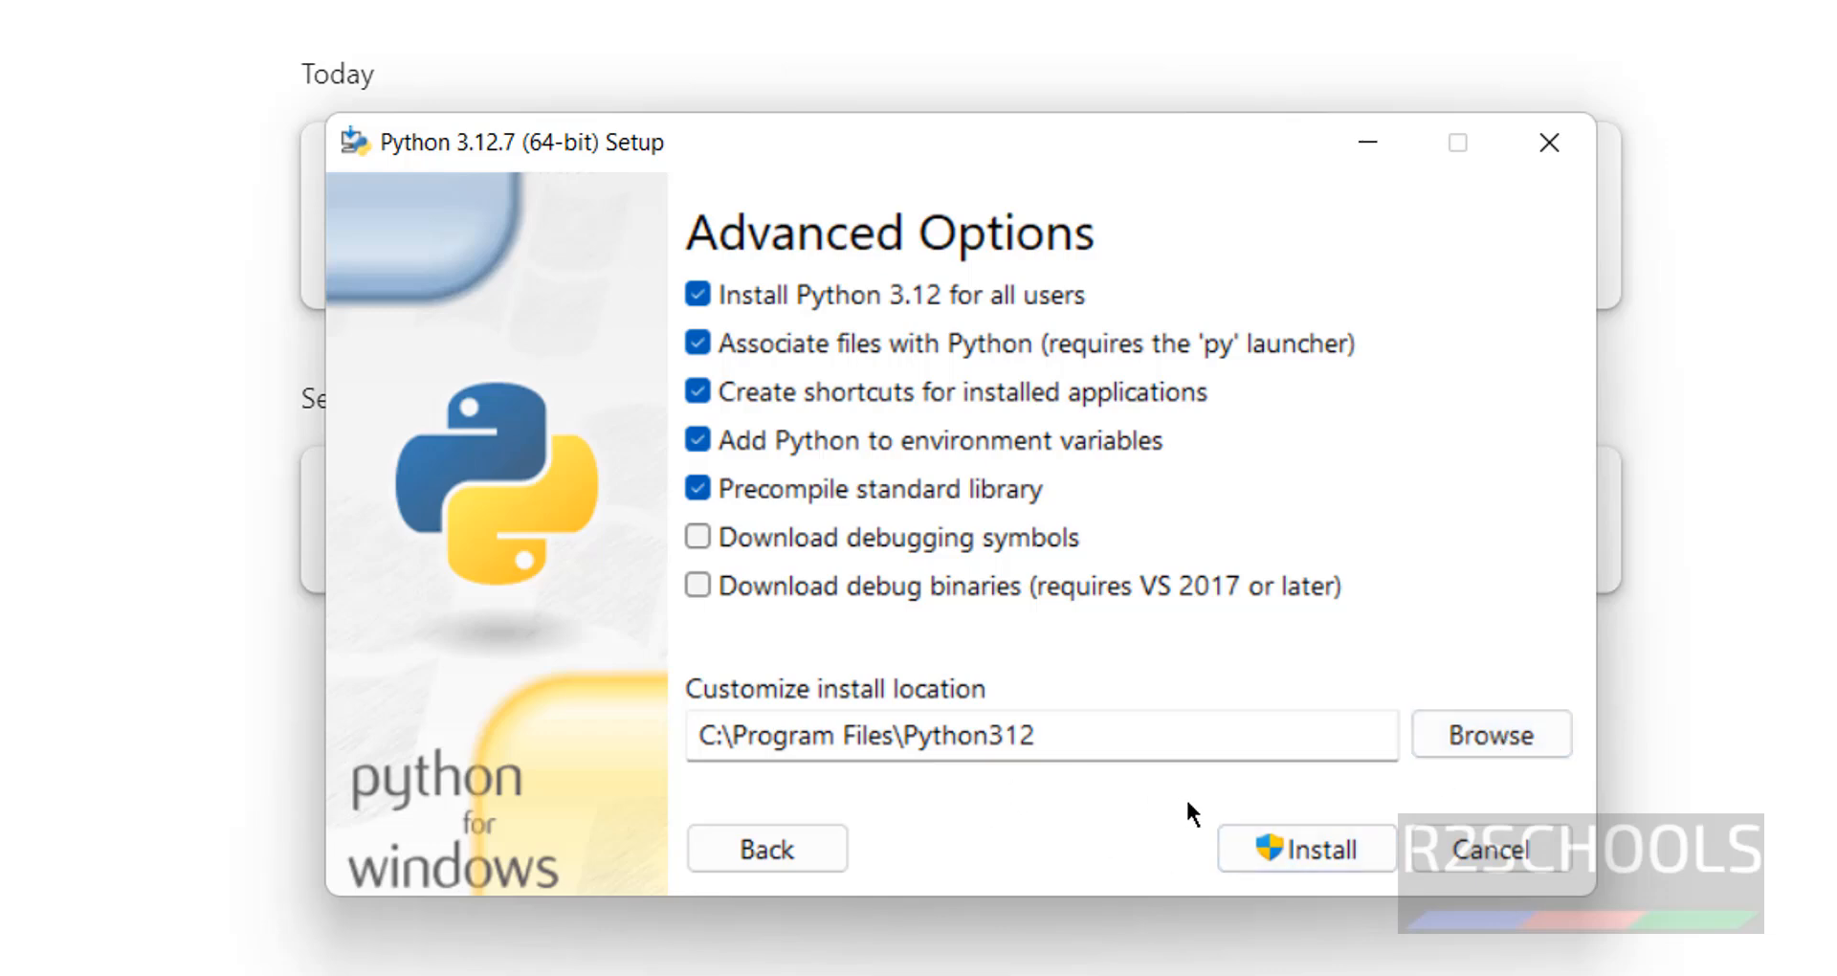
pyautogui.click(1311, 854)
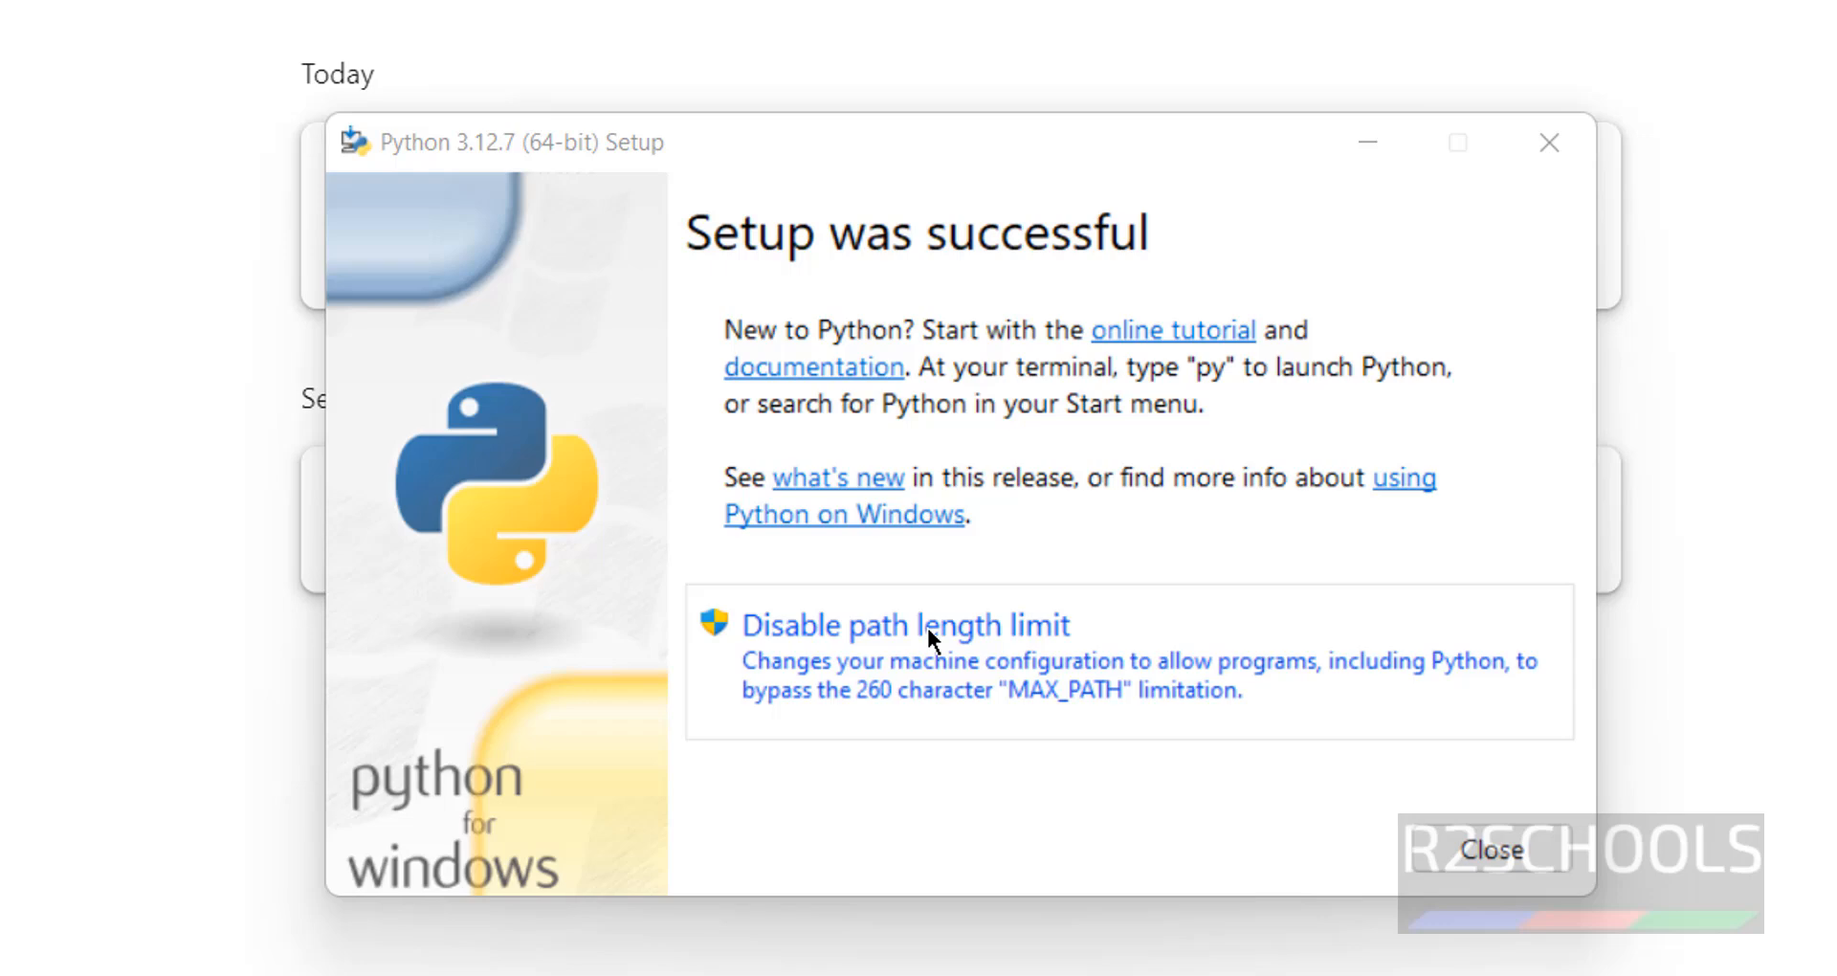
pyautogui.click(1517, 870)
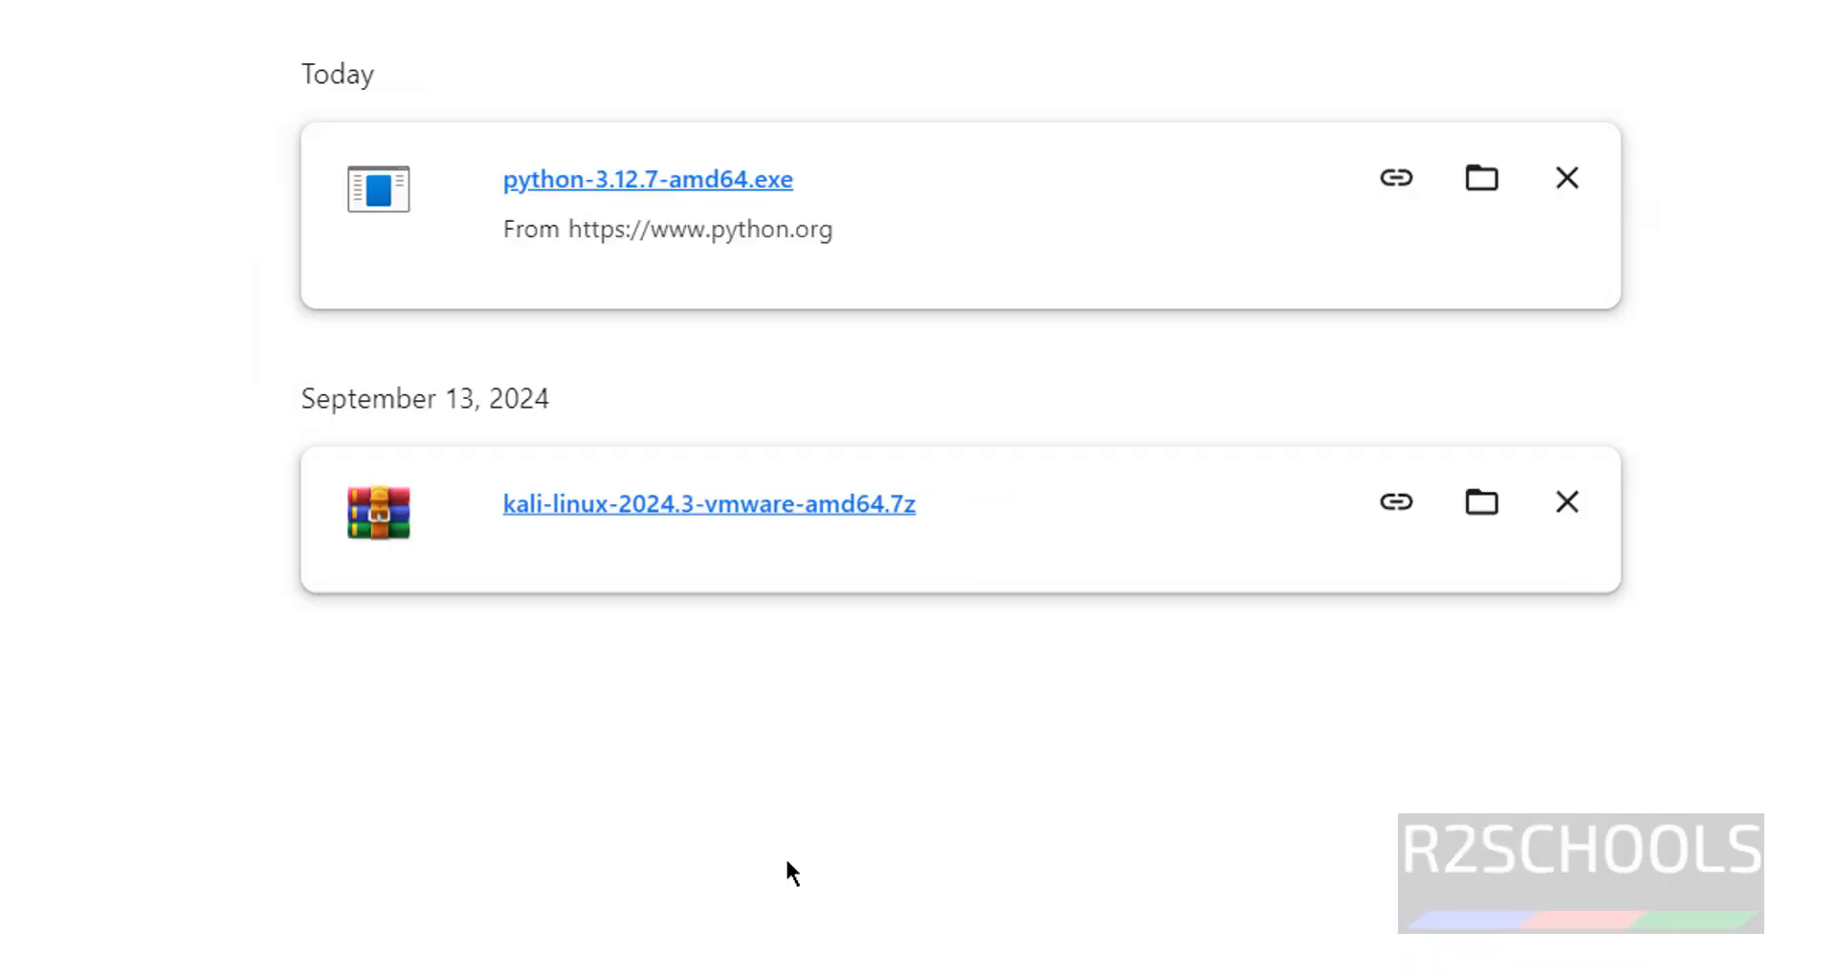
# Find the Python 3.12 folder among all installed Windows apps and examine the entries it contains
pyautogui.press('super')
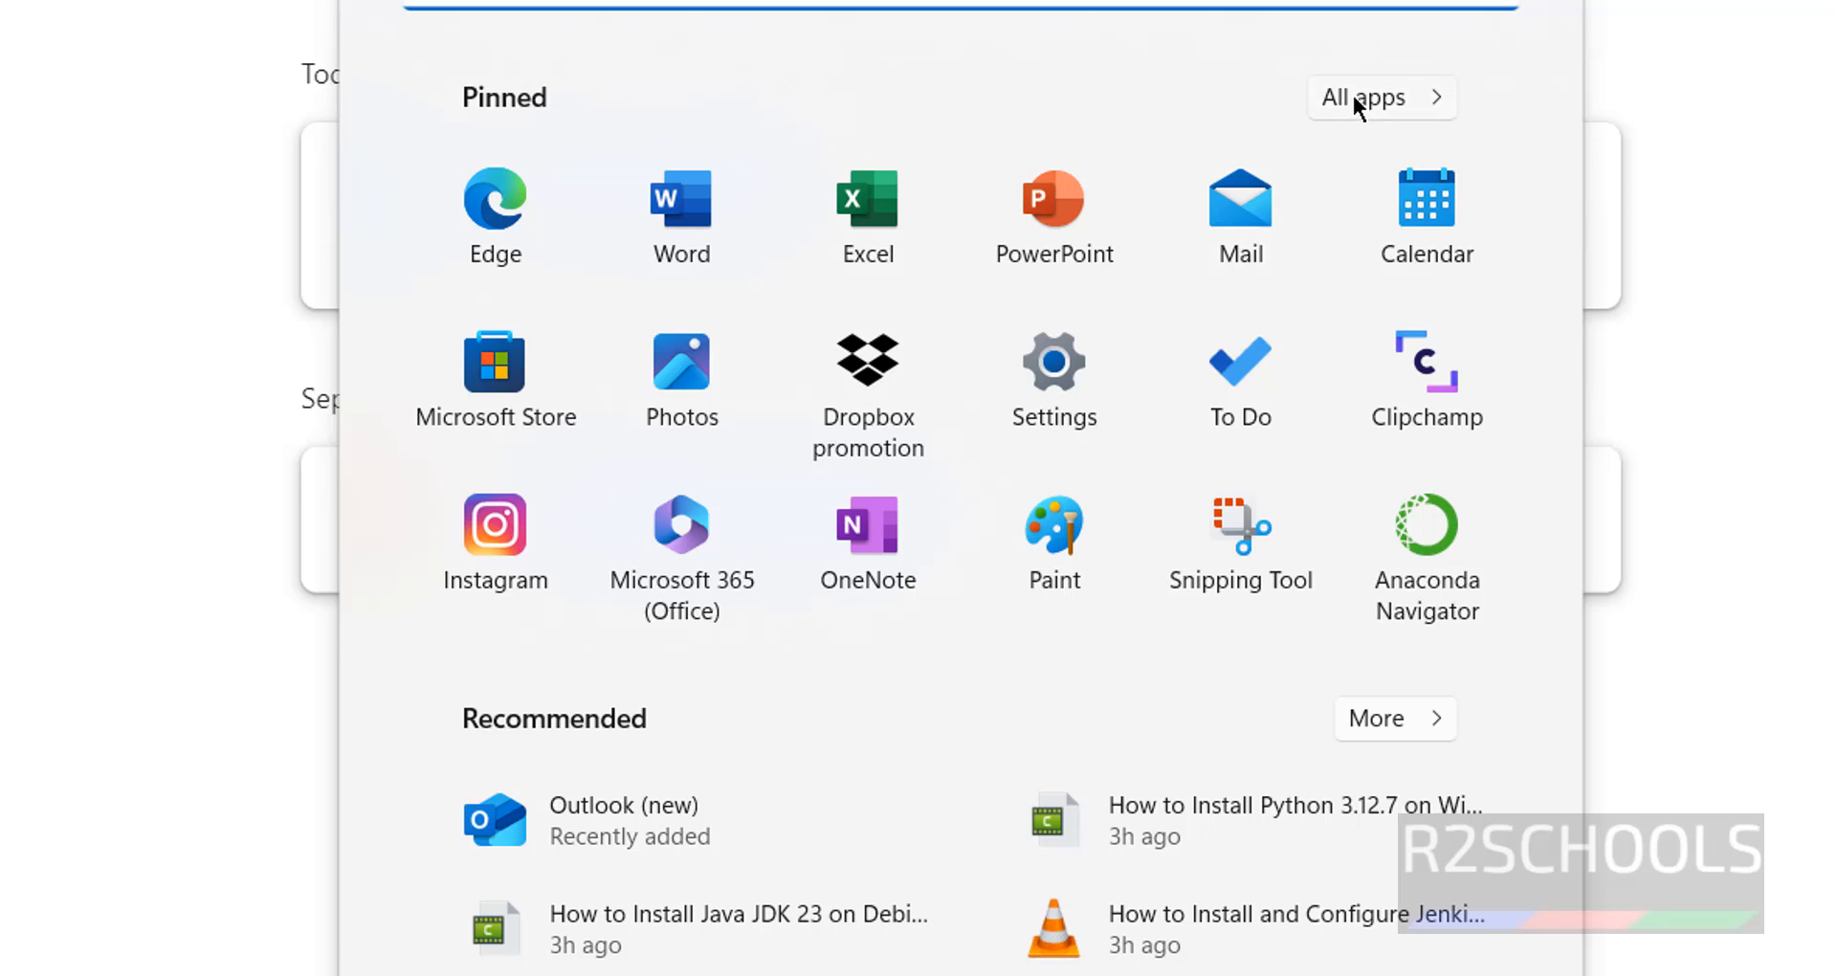
pyautogui.click(1353, 97)
pyautogui.scroll(-15, 1444, 364)
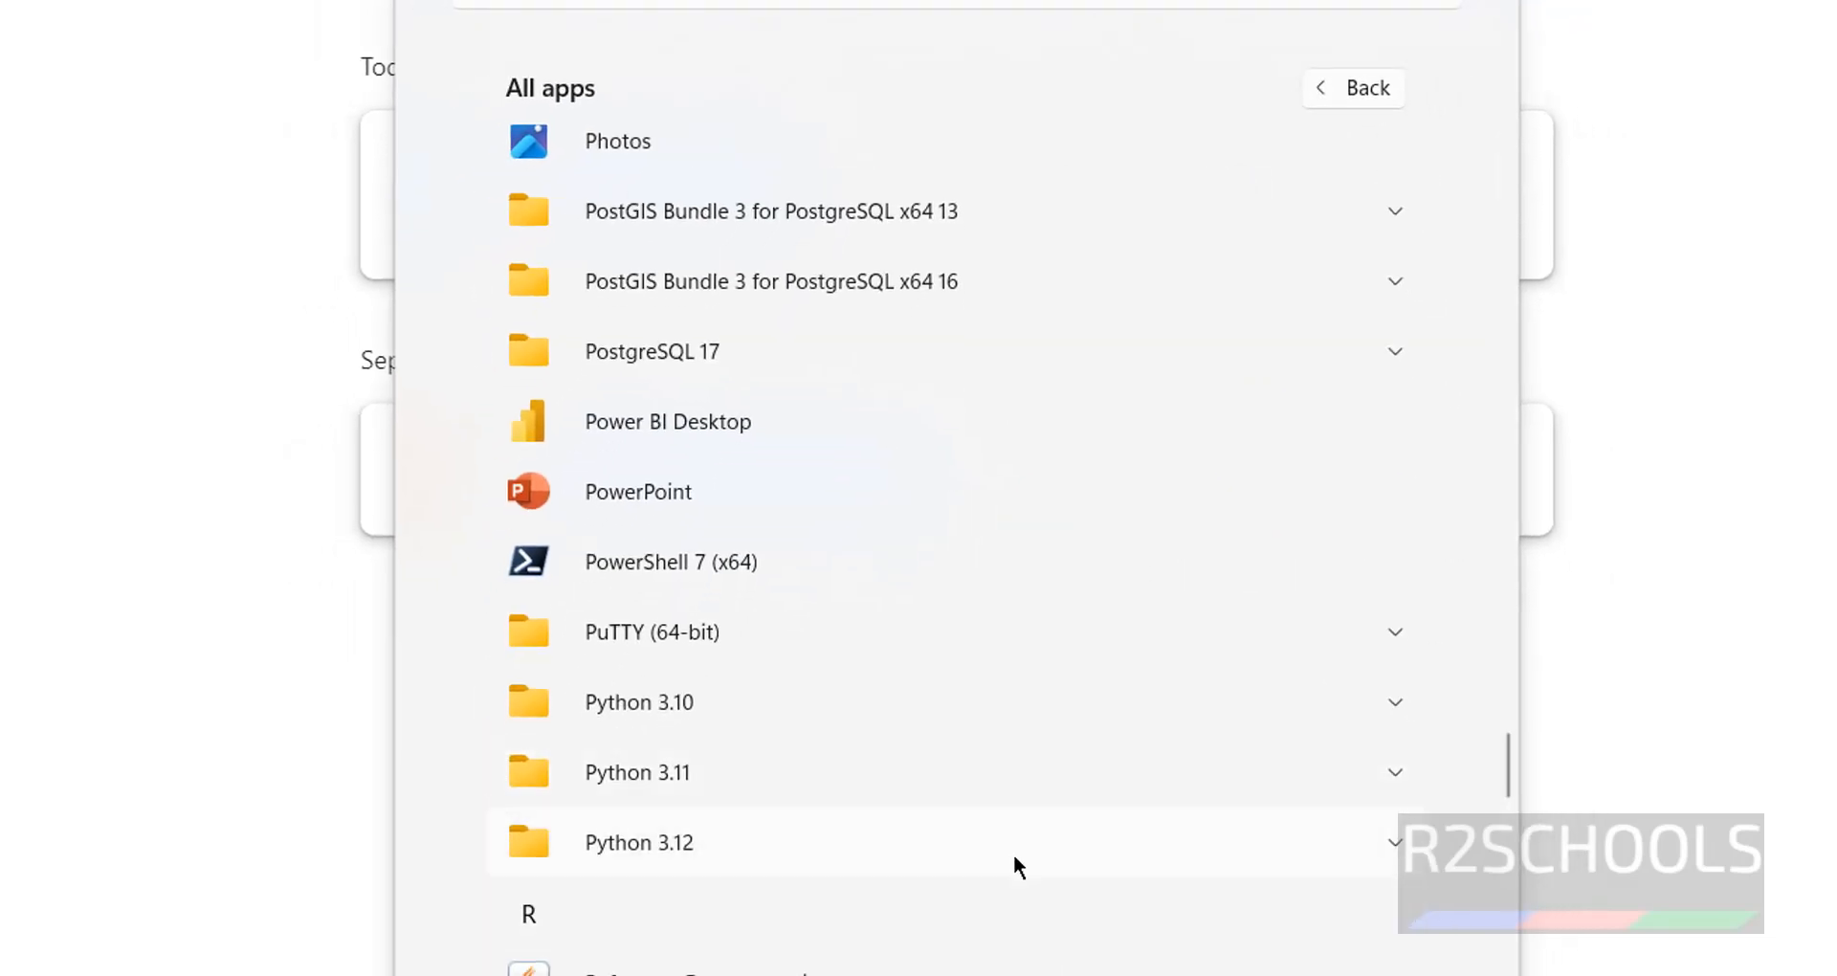
pyautogui.click(1394, 838)
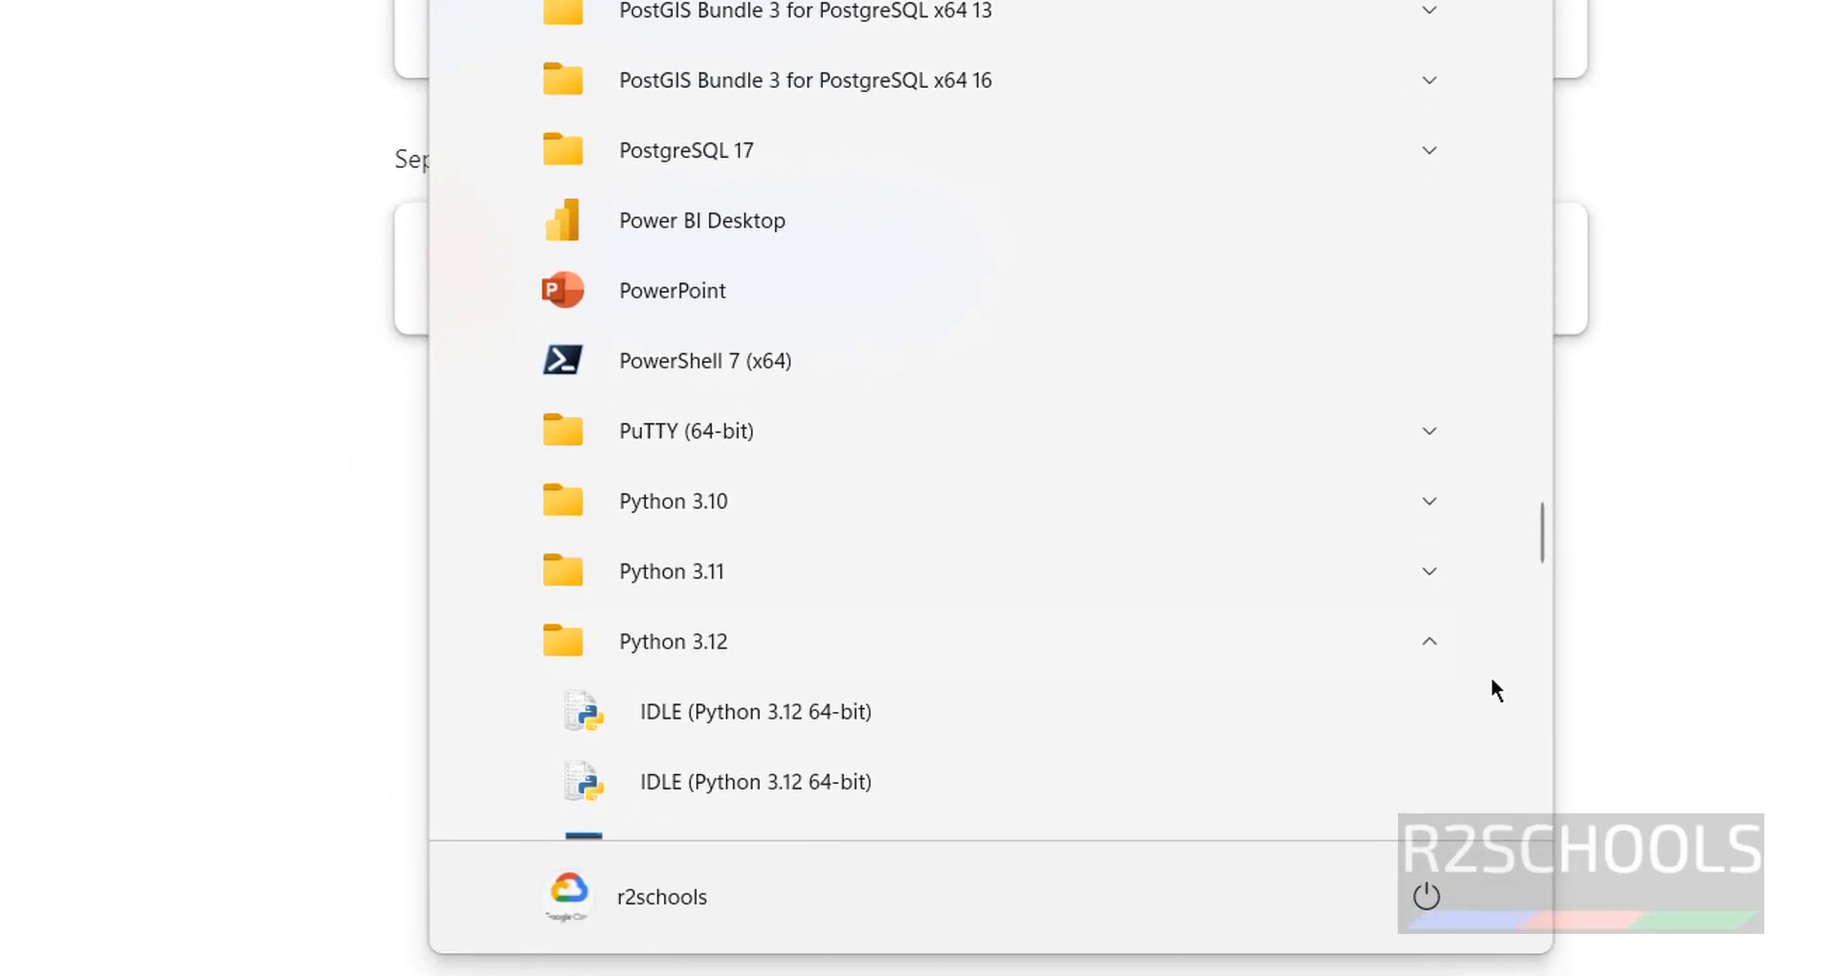
pyautogui.scroll(-5, 1523, 570)
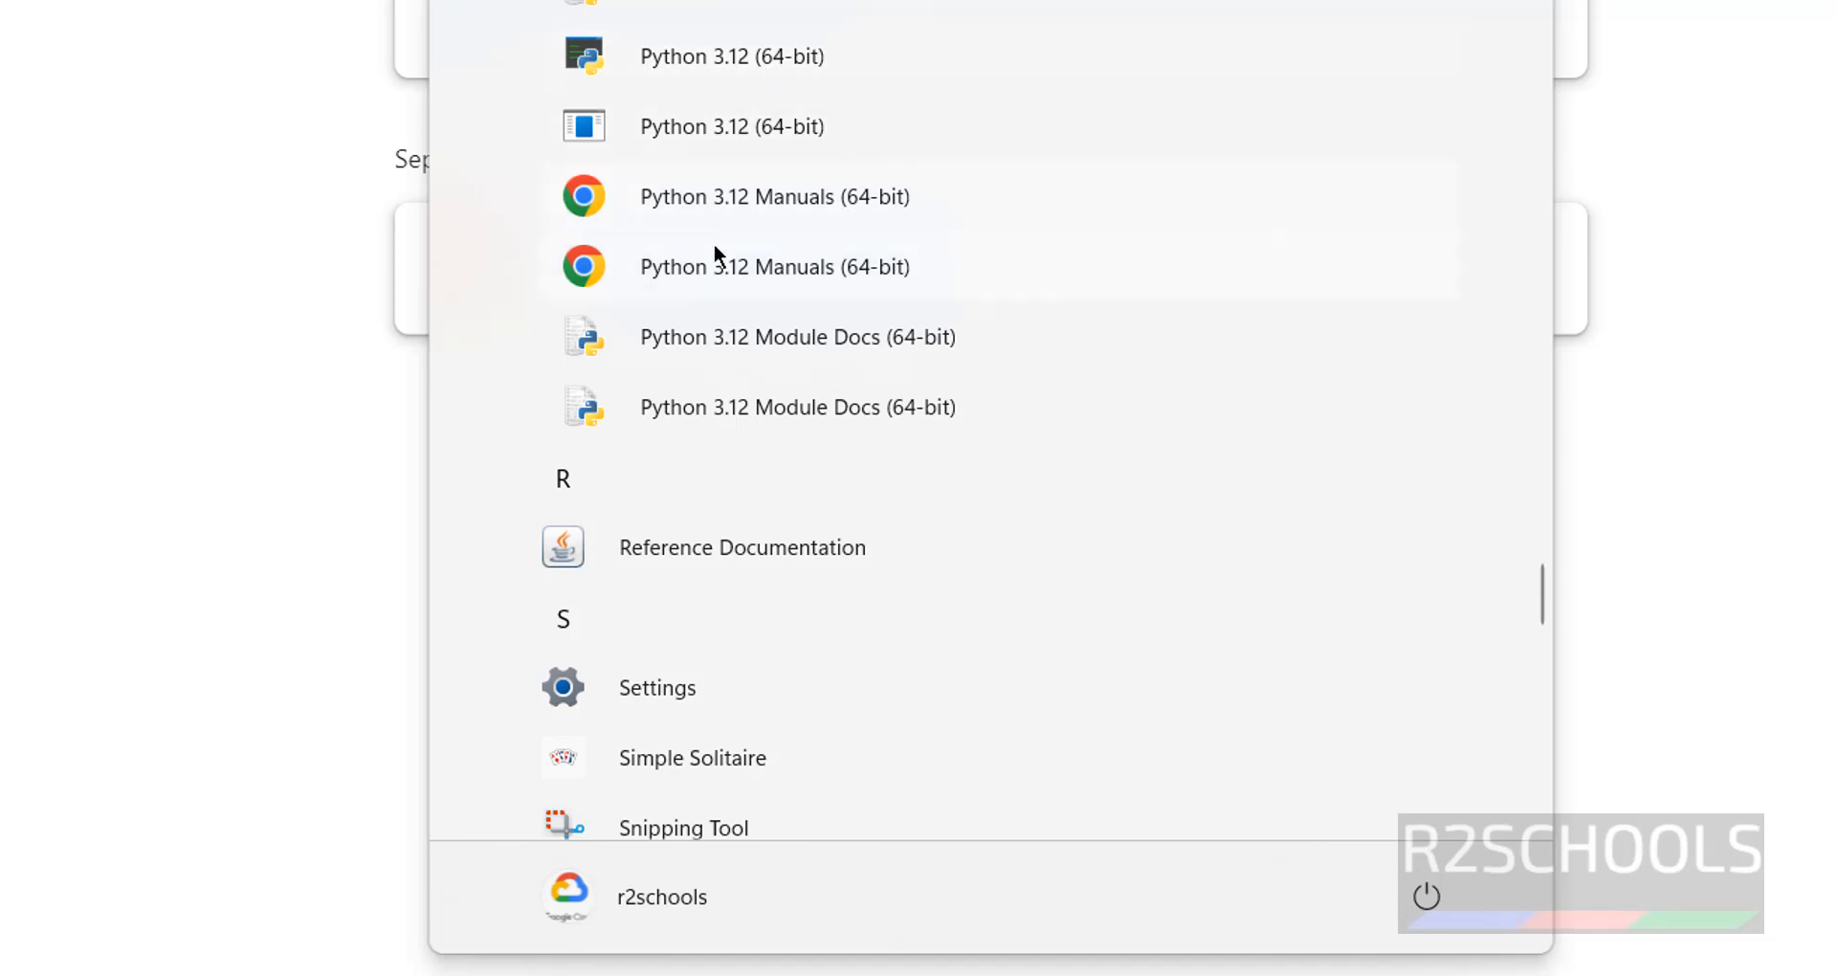
pyautogui.click(700, 393)
# Open a Windows Command Prompt with cmd and start the interactive interpreter using the python command
pyautogui.press('super+r')
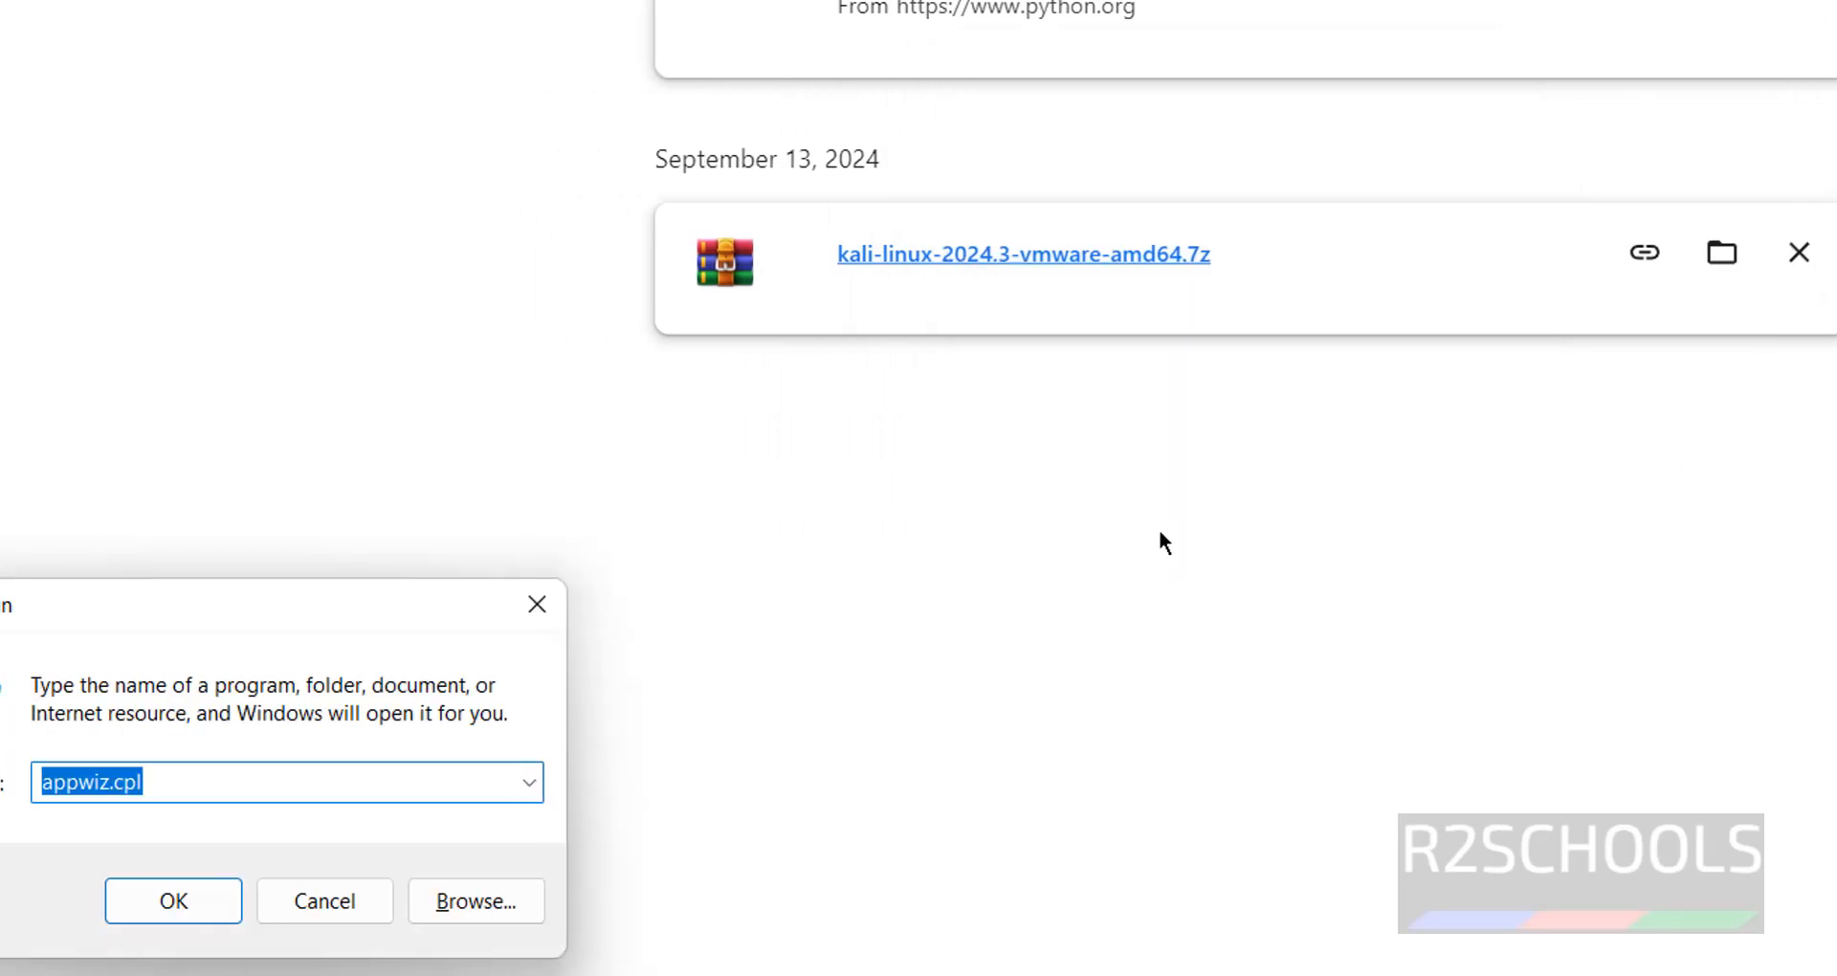
pyautogui.write('cmd')
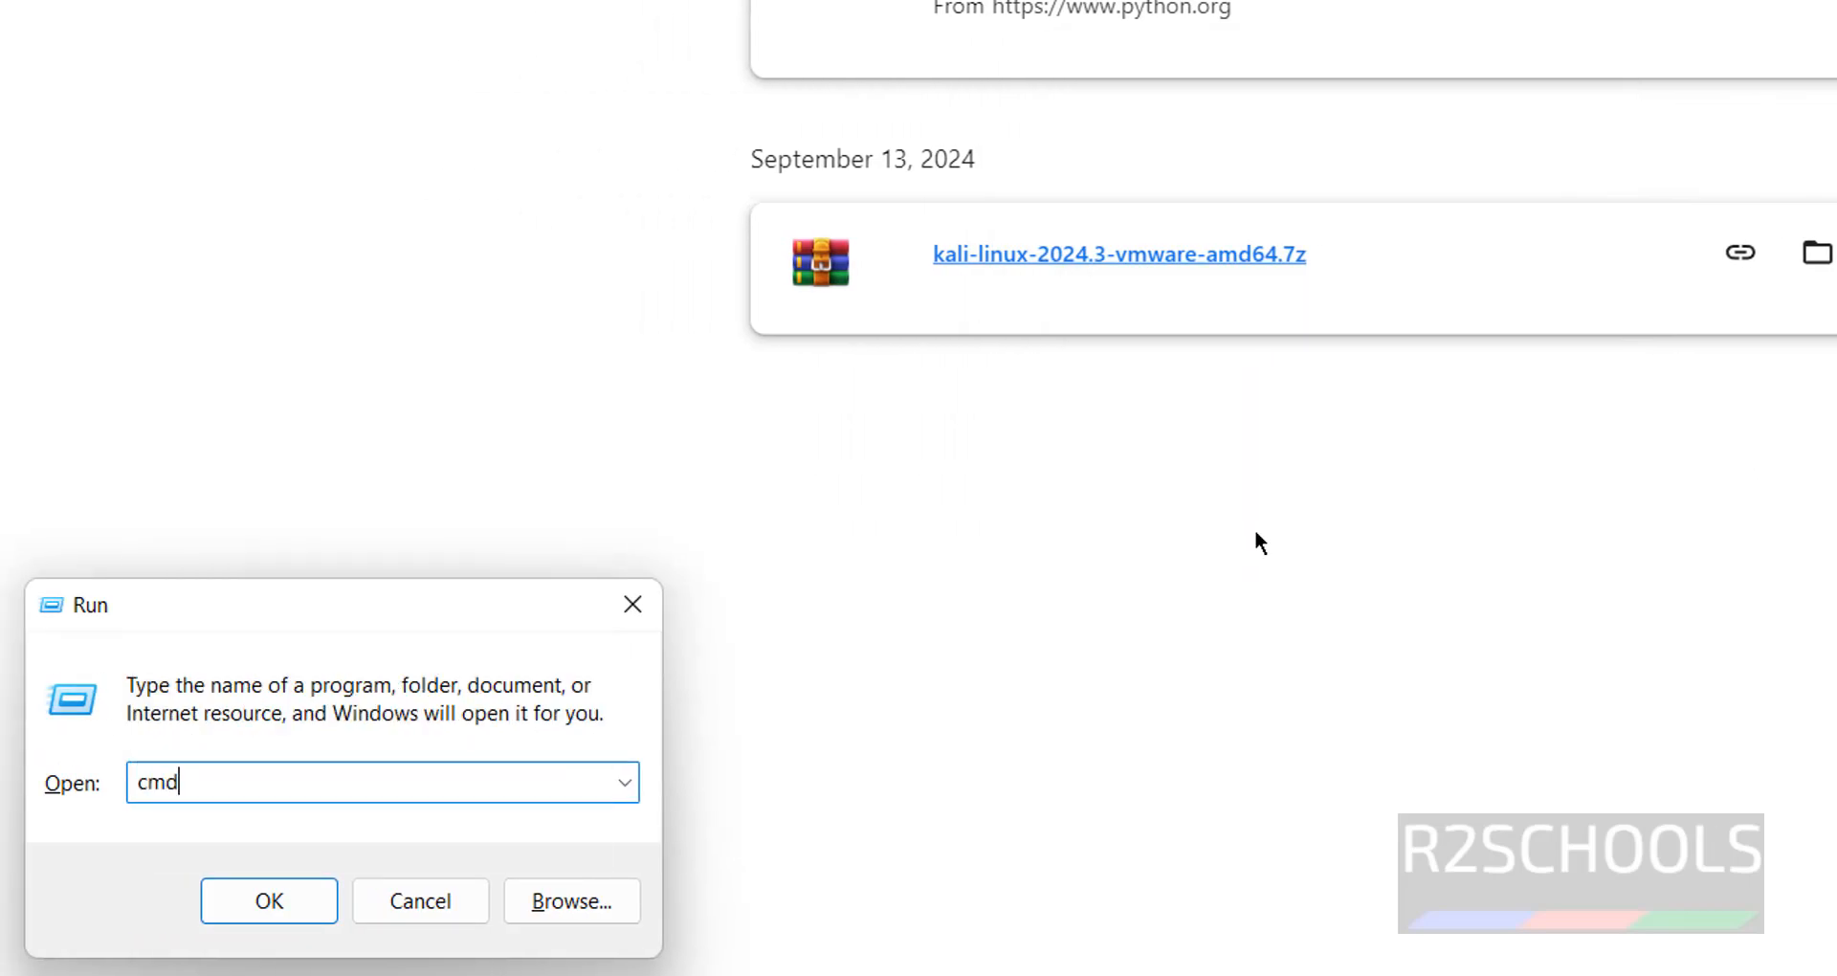
pyautogui.press('Return')
pyautogui.write('pytho')
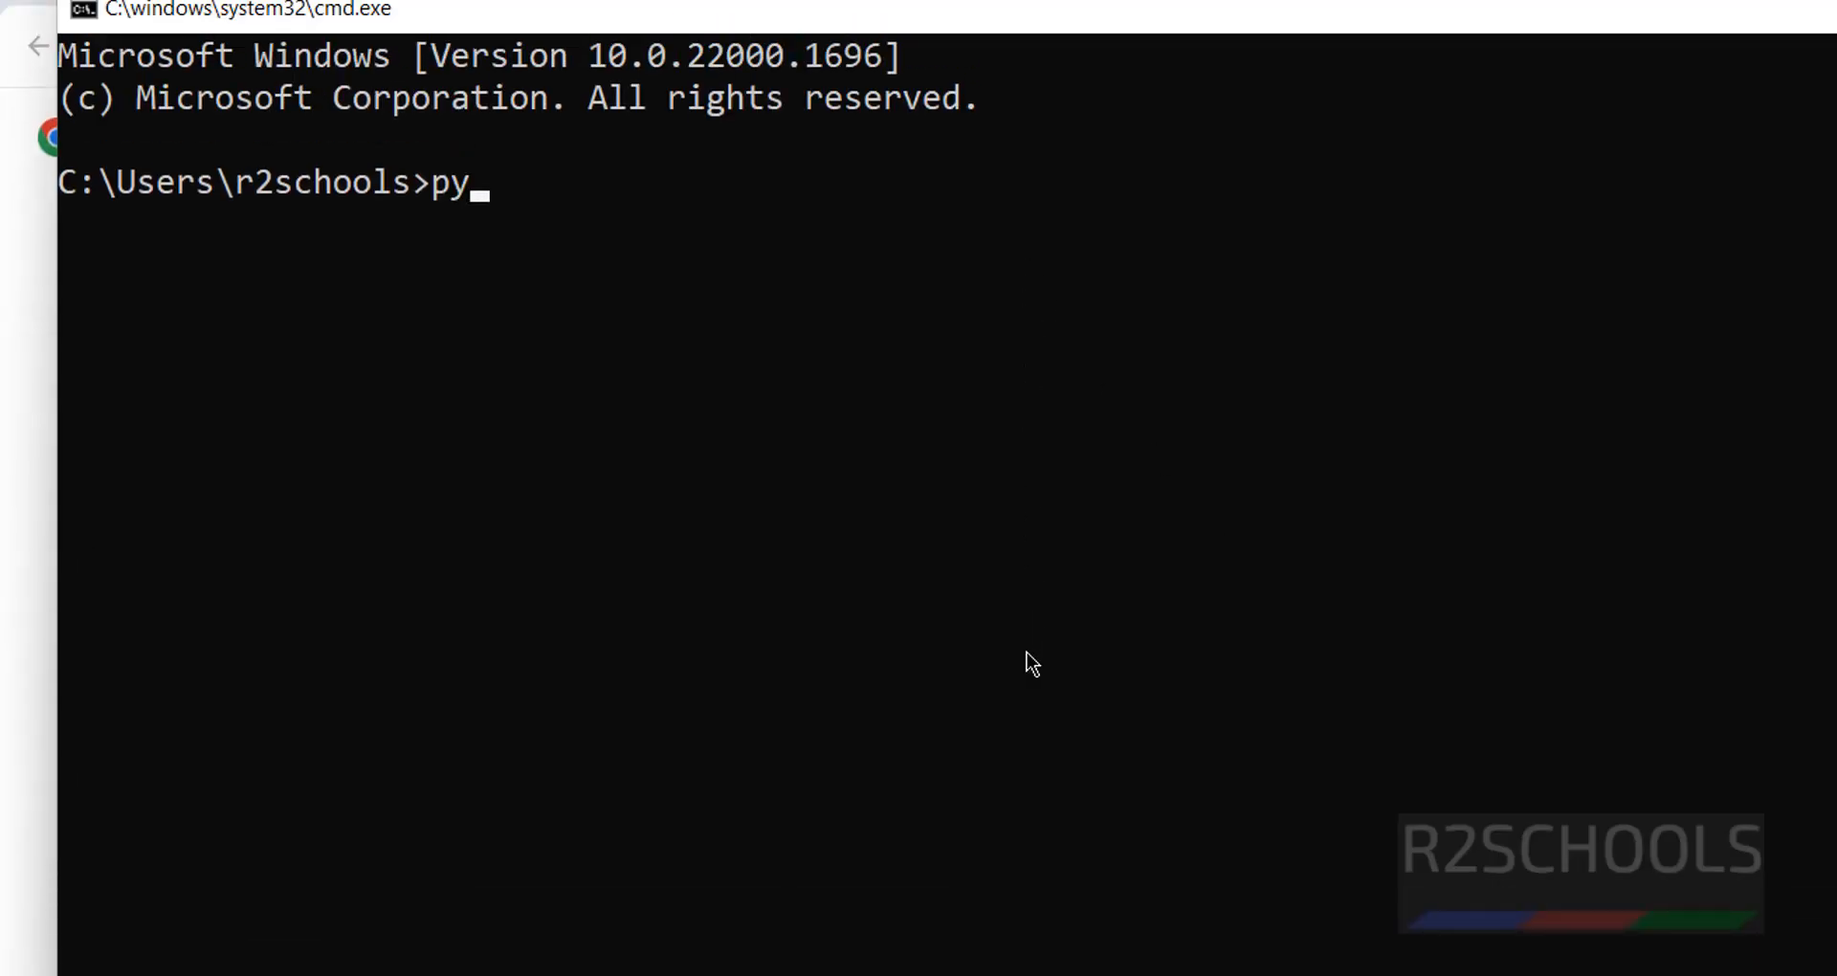
pyautogui.write('n')
pyautogui.press('Return')
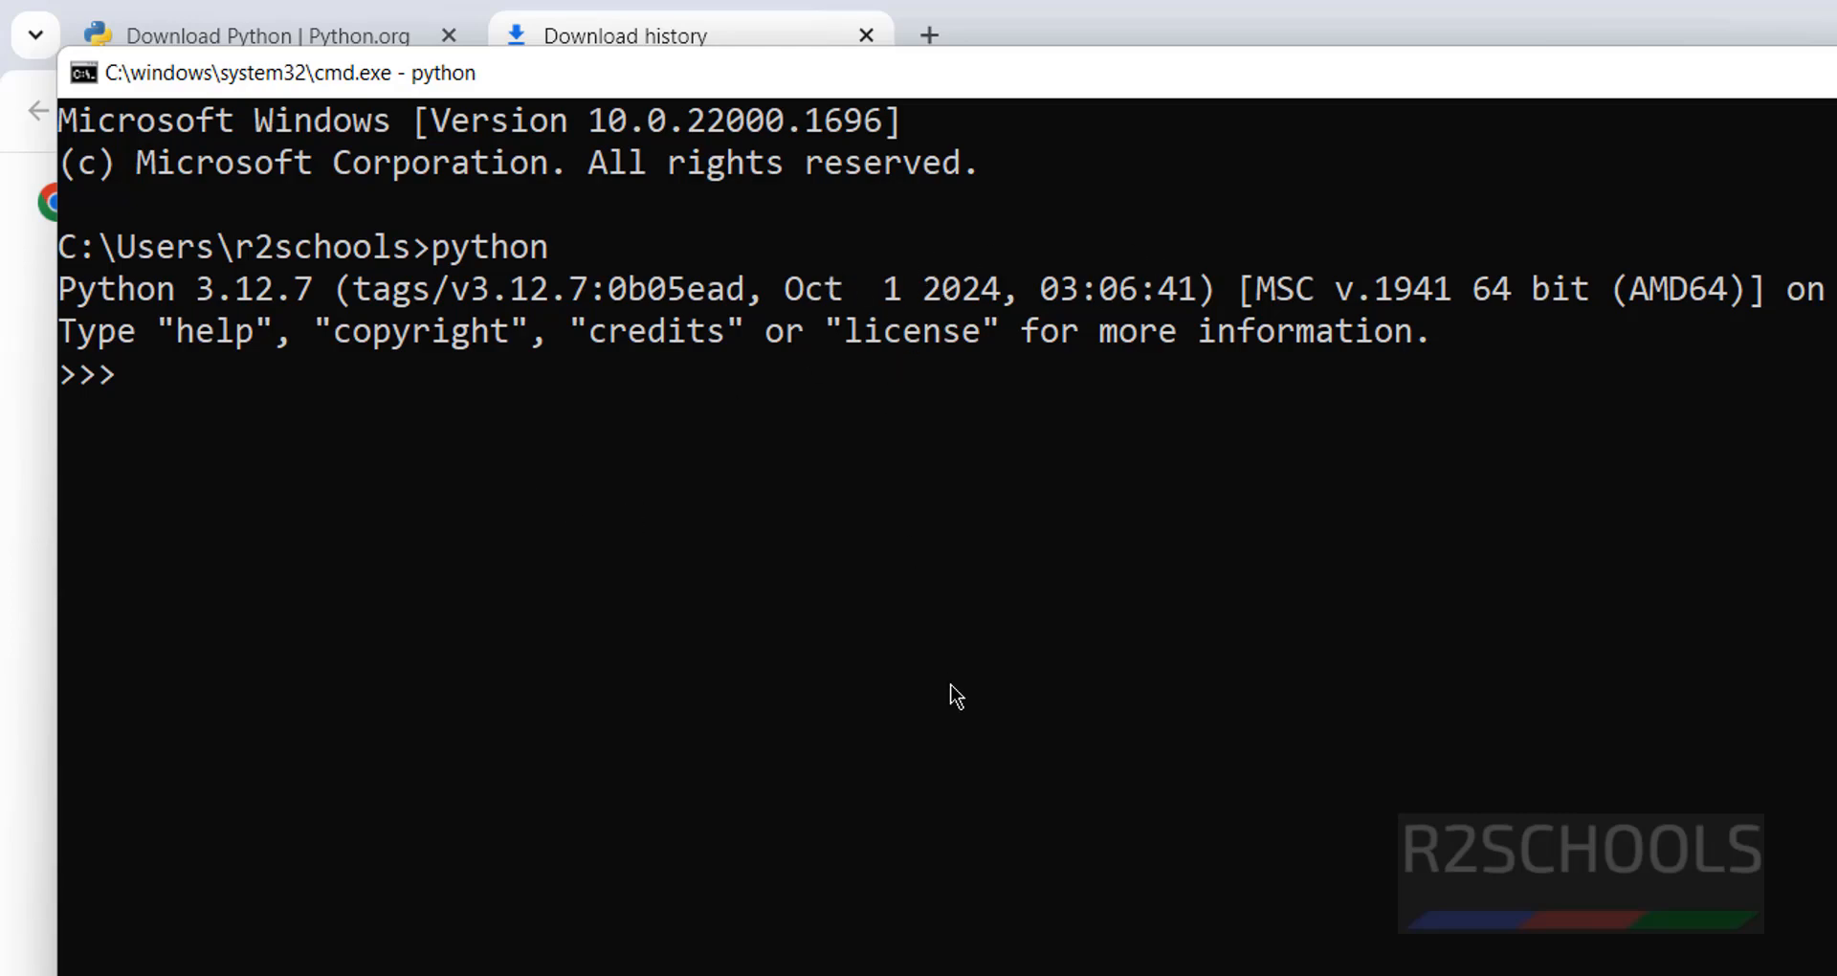
# Launch IDLE (Python 3.12 64-bit) from the Python 3.12 folder in the list of all installed apps
pyautogui.press('super')
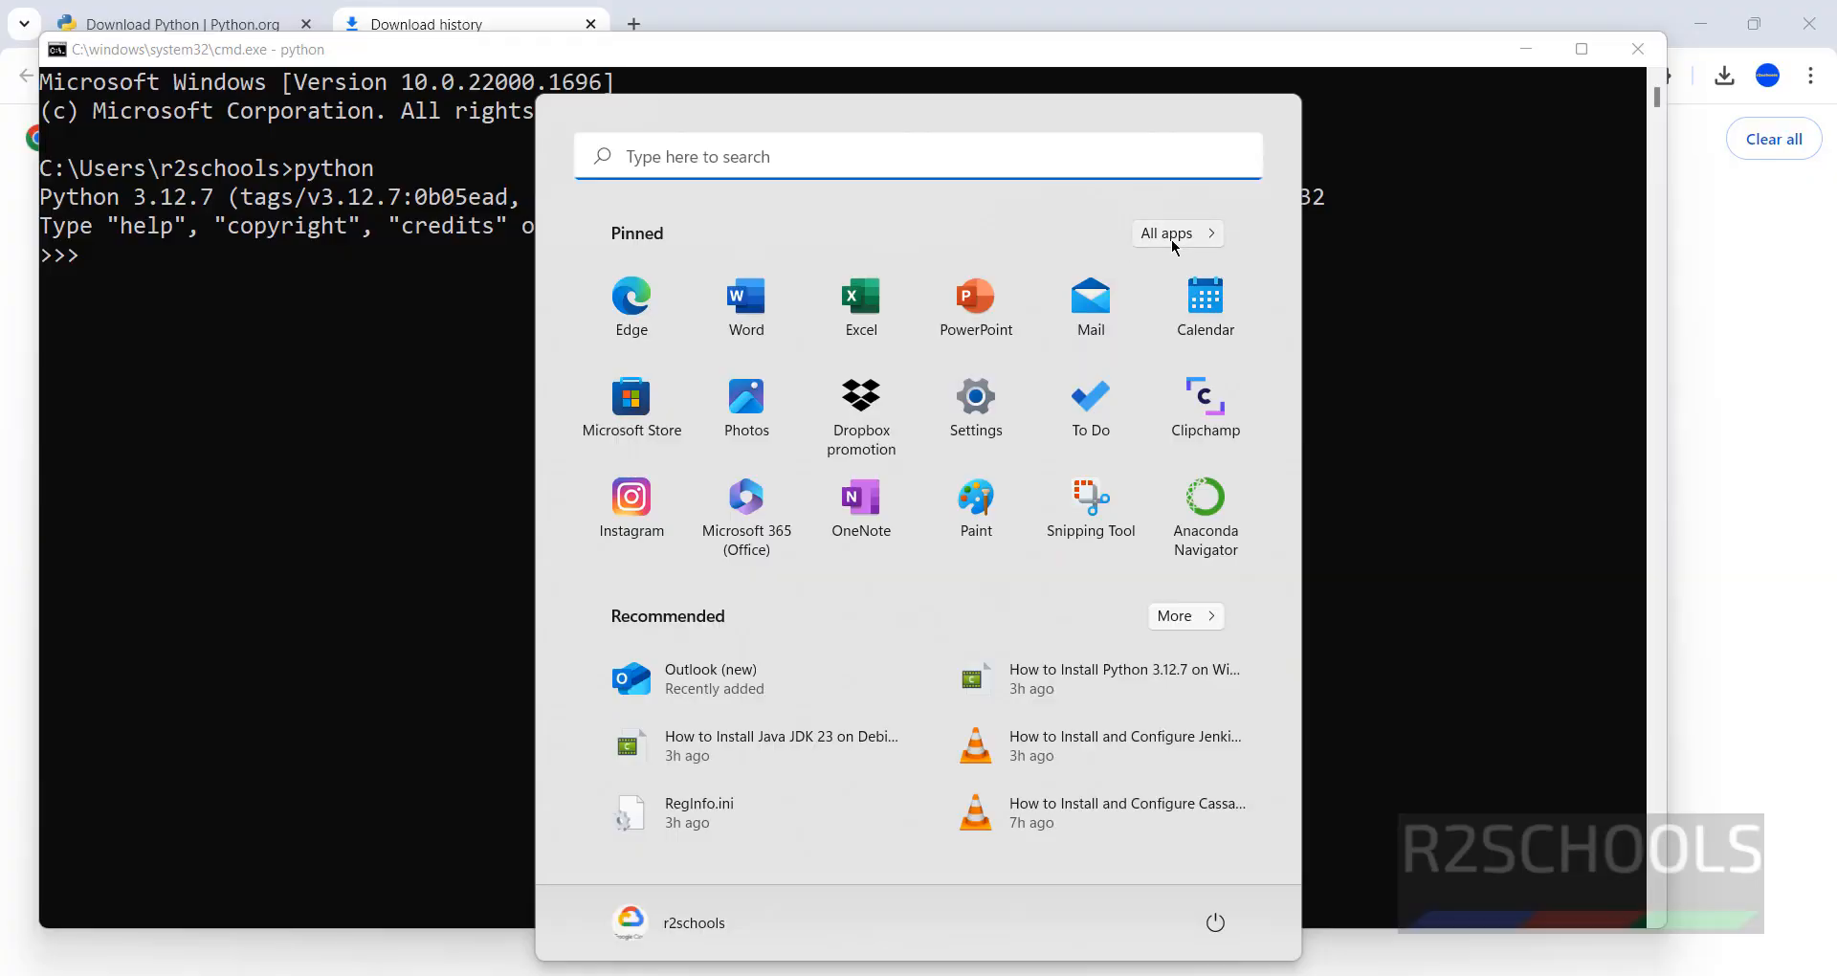
pyautogui.click(1171, 239)
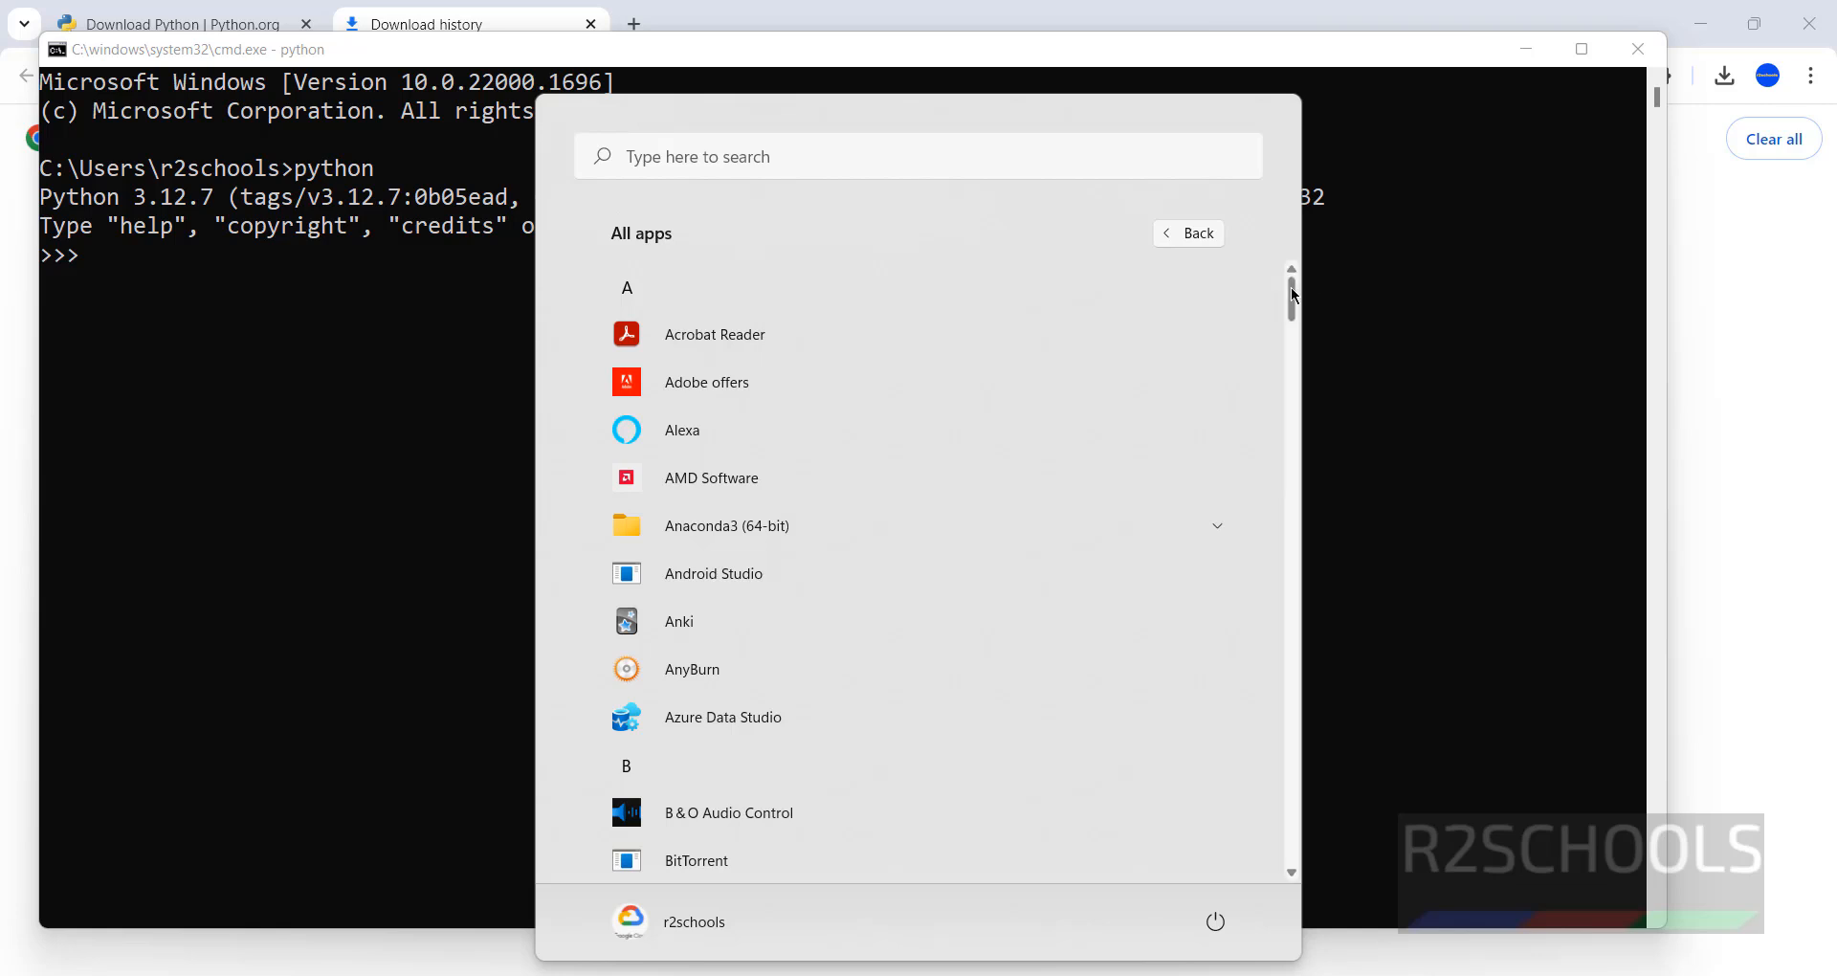
pyautogui.moveTo(1292, 294); pyautogui.dragTo(1292, 693)
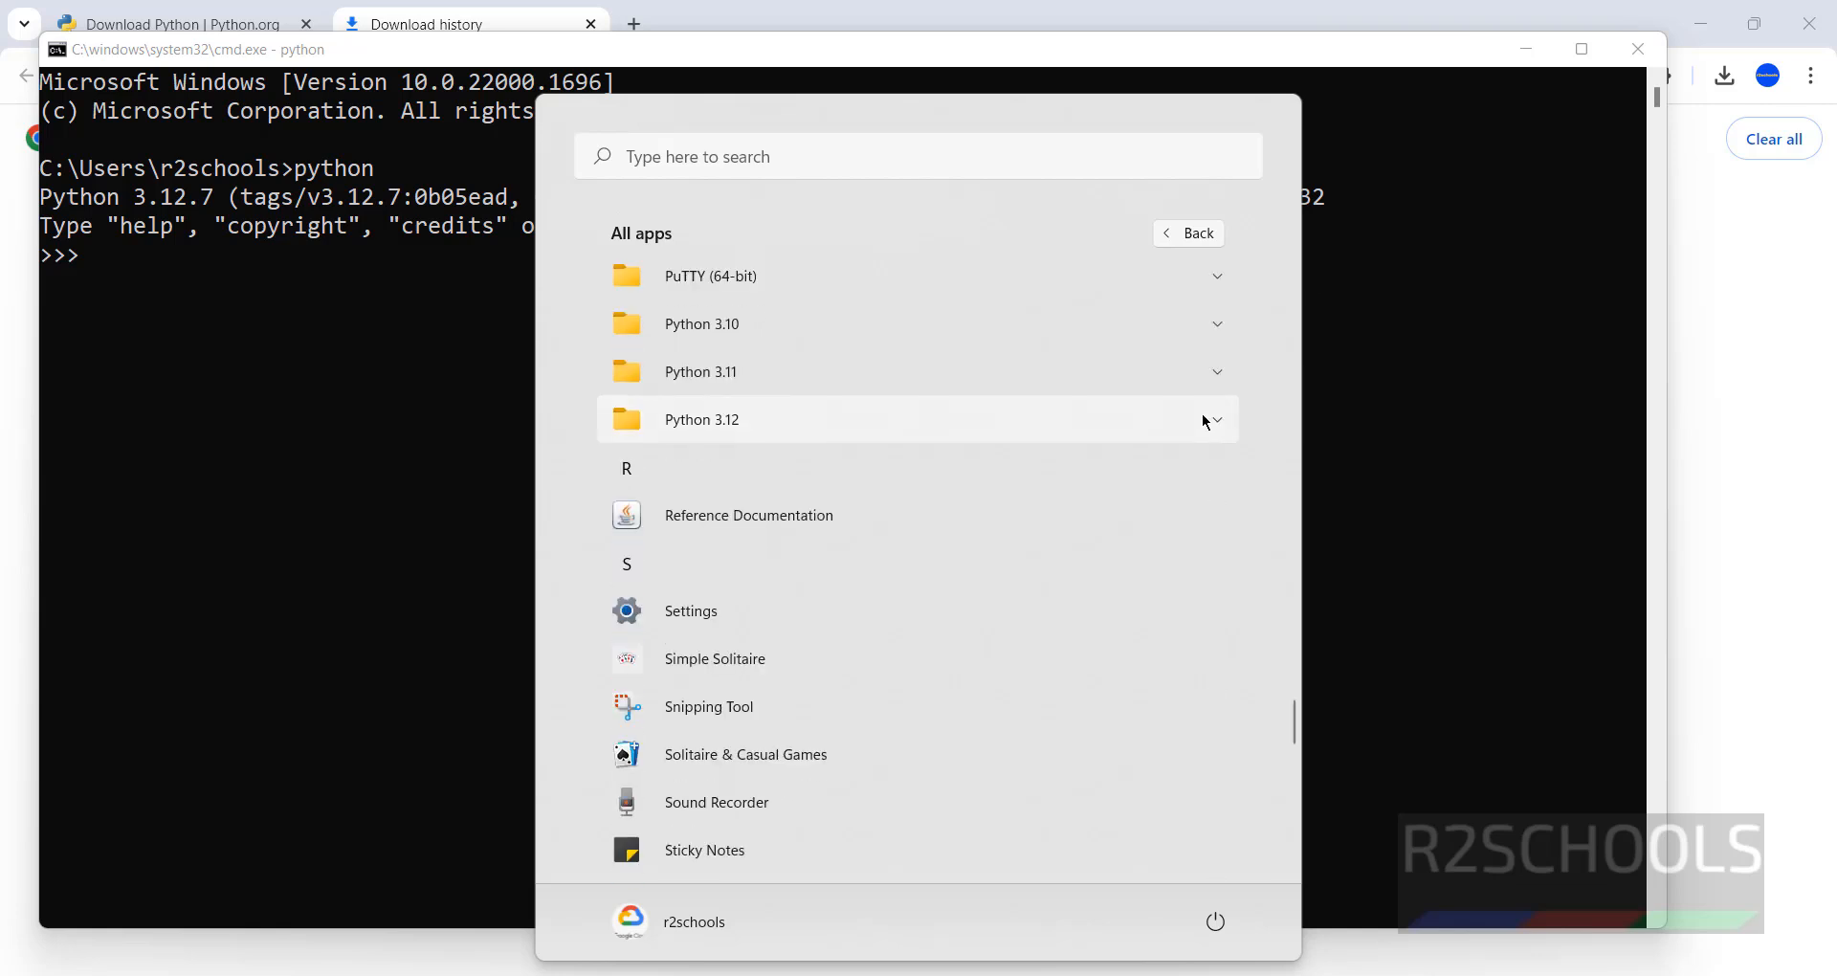
pyautogui.click(1201, 418)
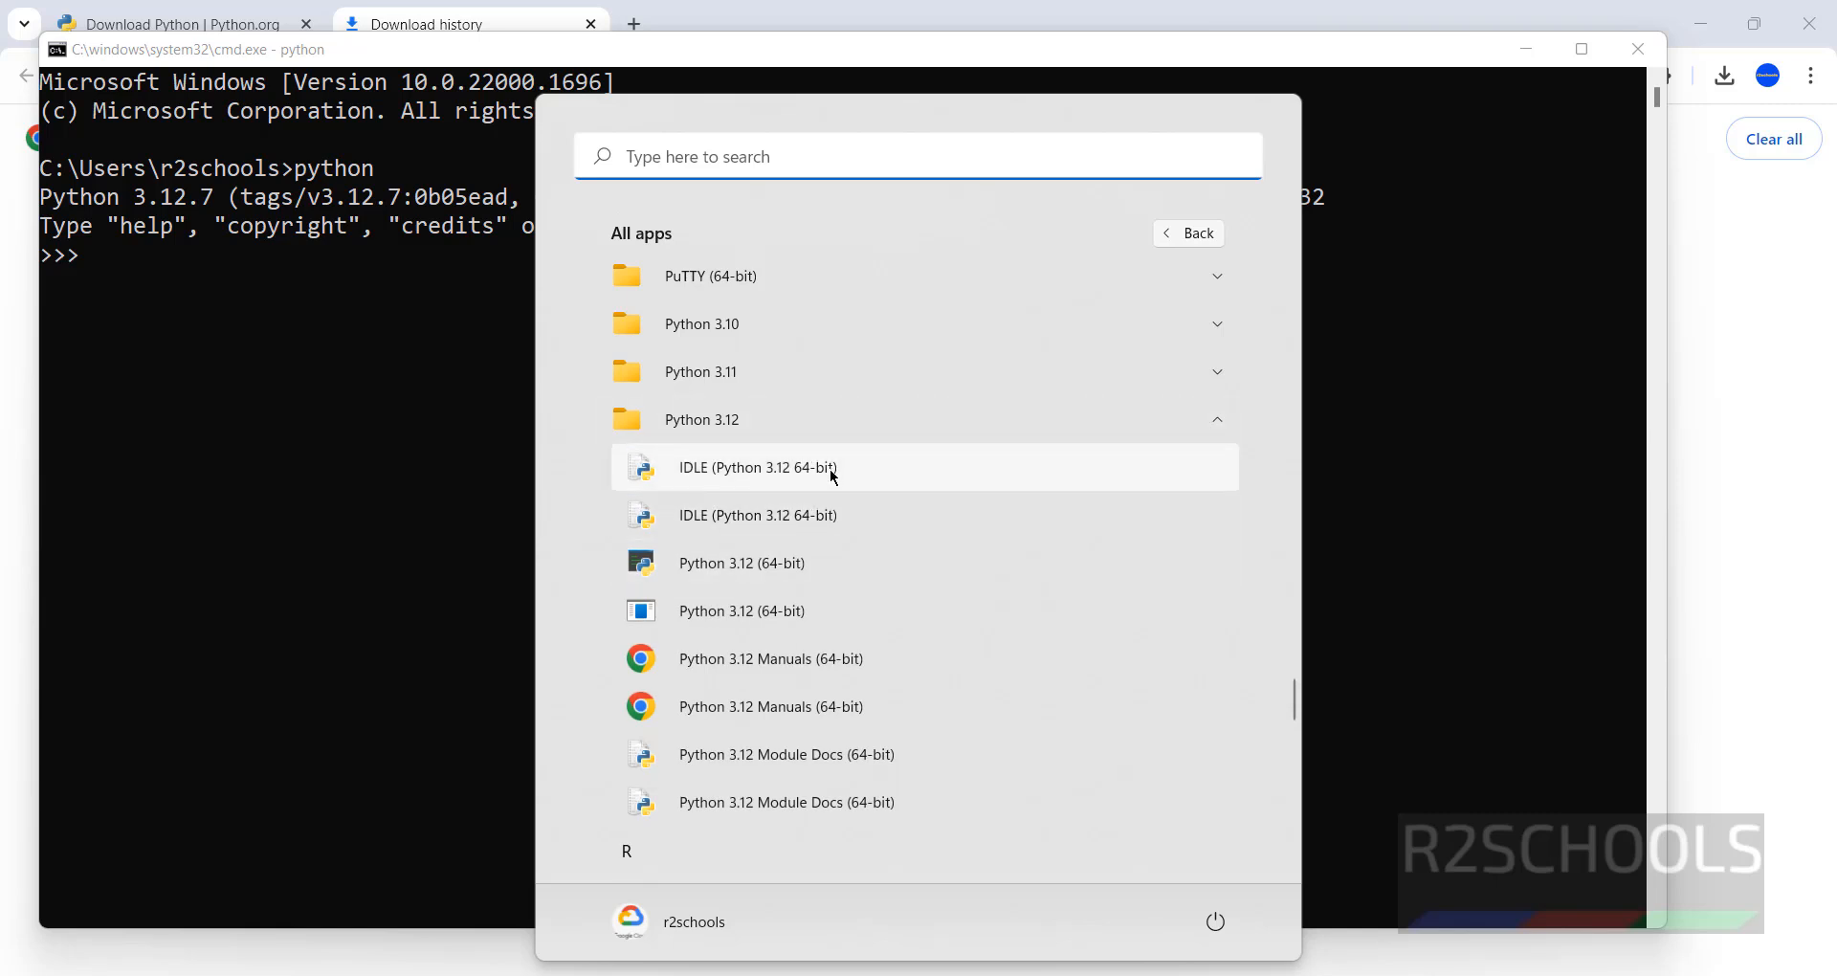
pyautogui.click(832, 469)
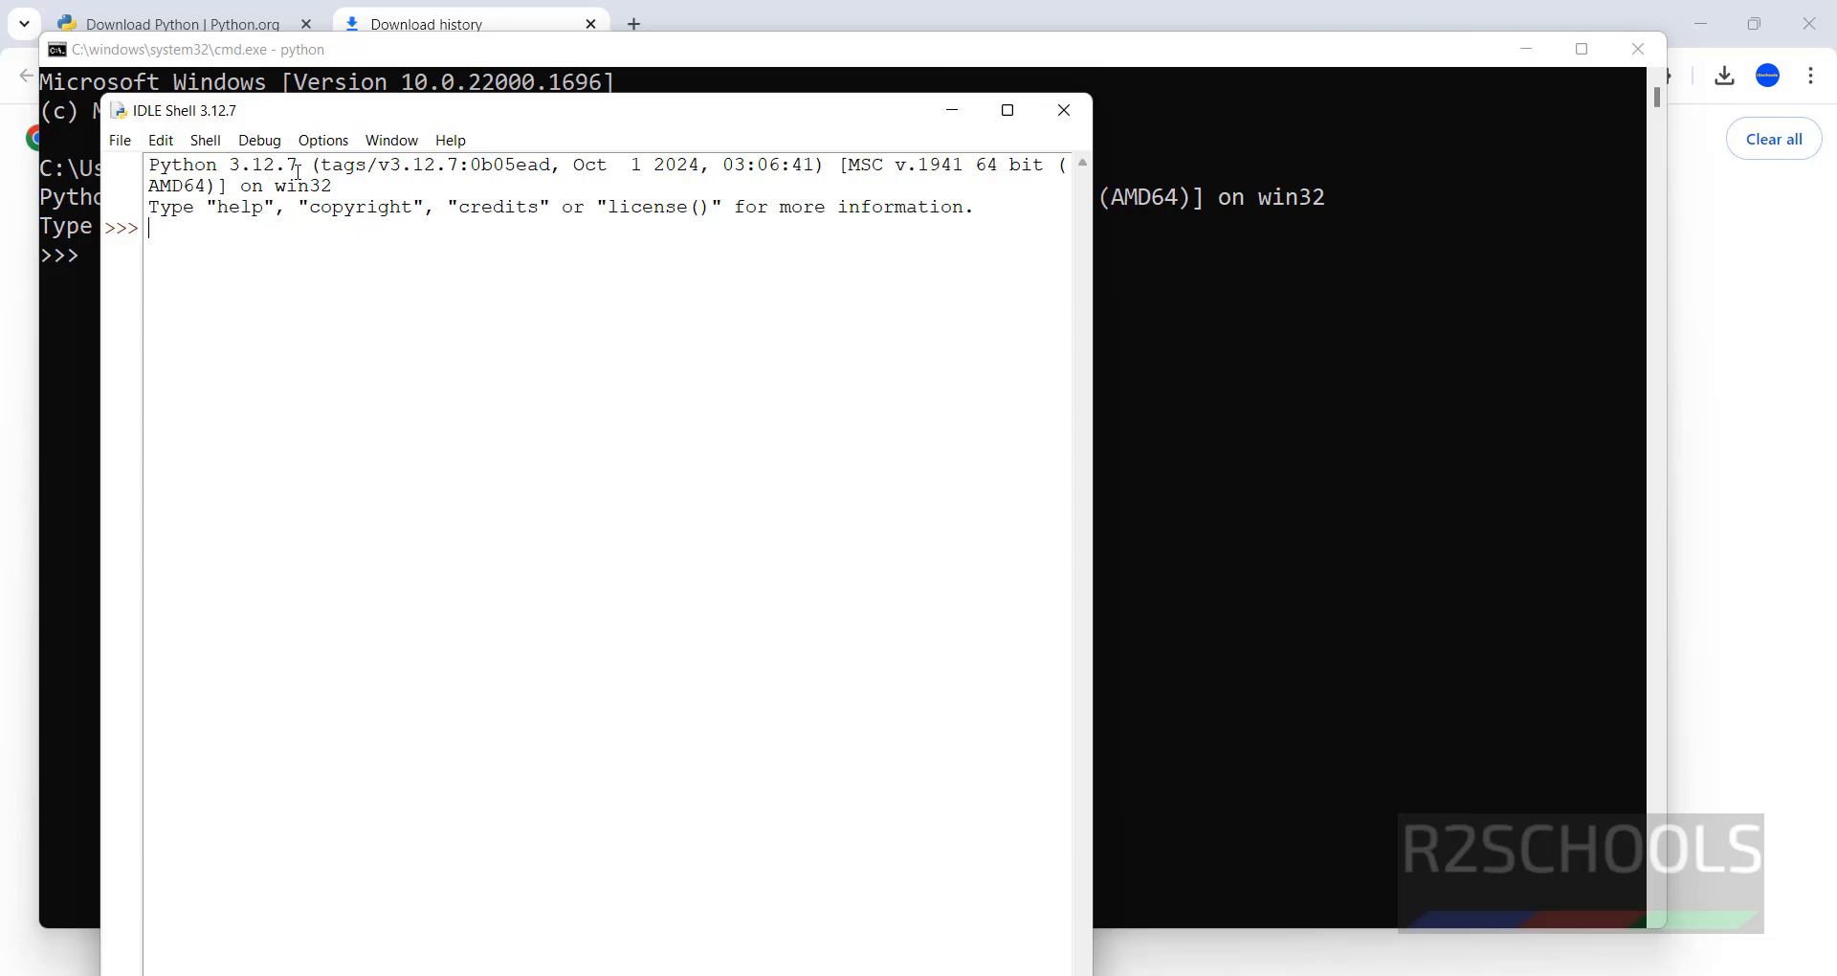
# Search Windows for python and open the Python 3.12 (64-bit) console app
pyautogui.press('super')
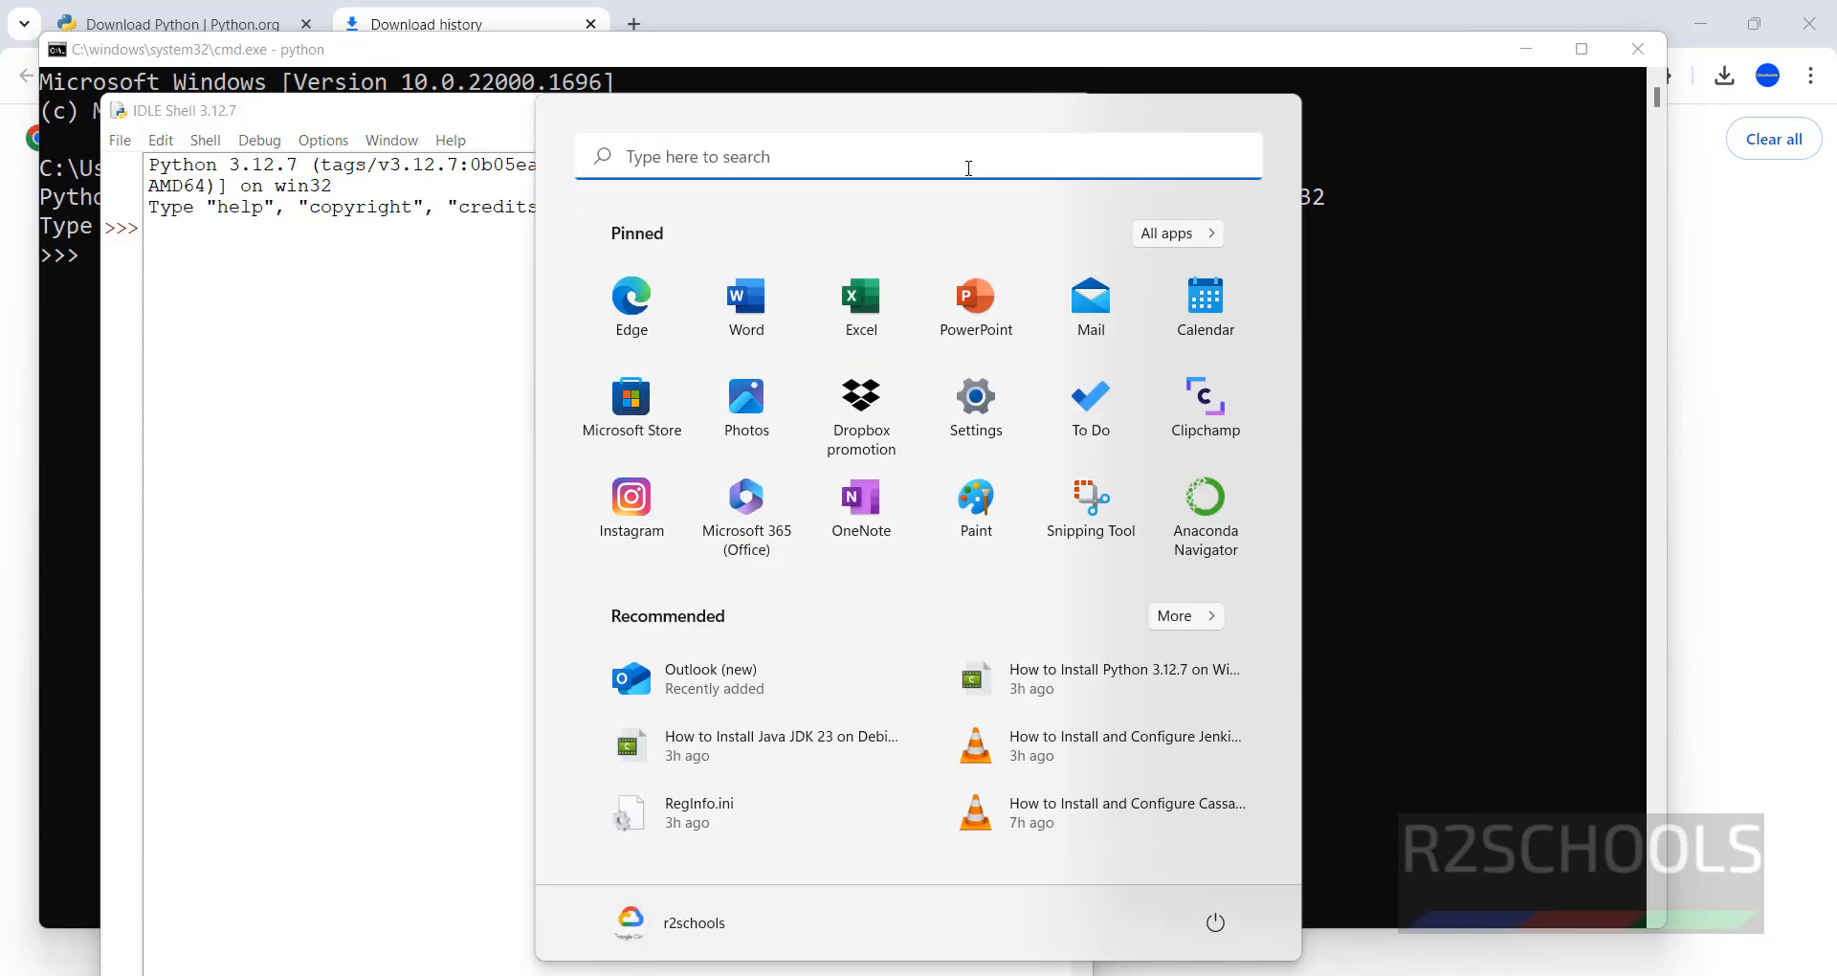
pyautogui.click(977, 174)
pyautogui.write('python')
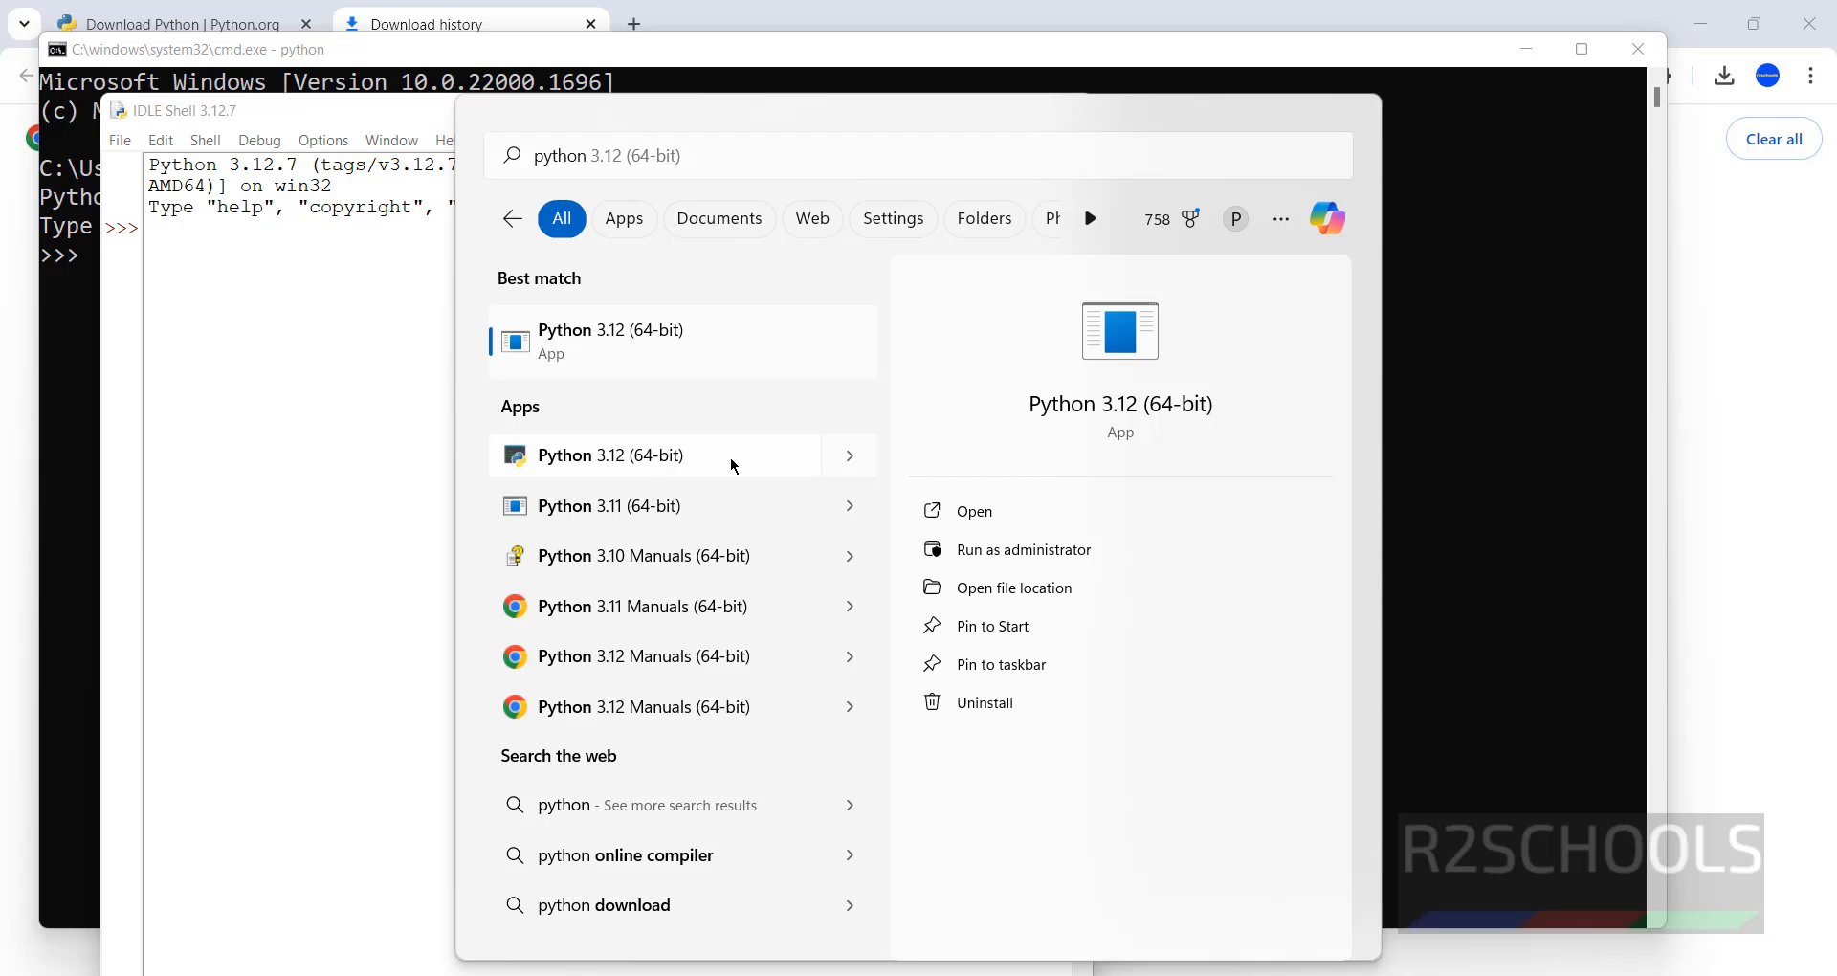
pyautogui.click(731, 464)
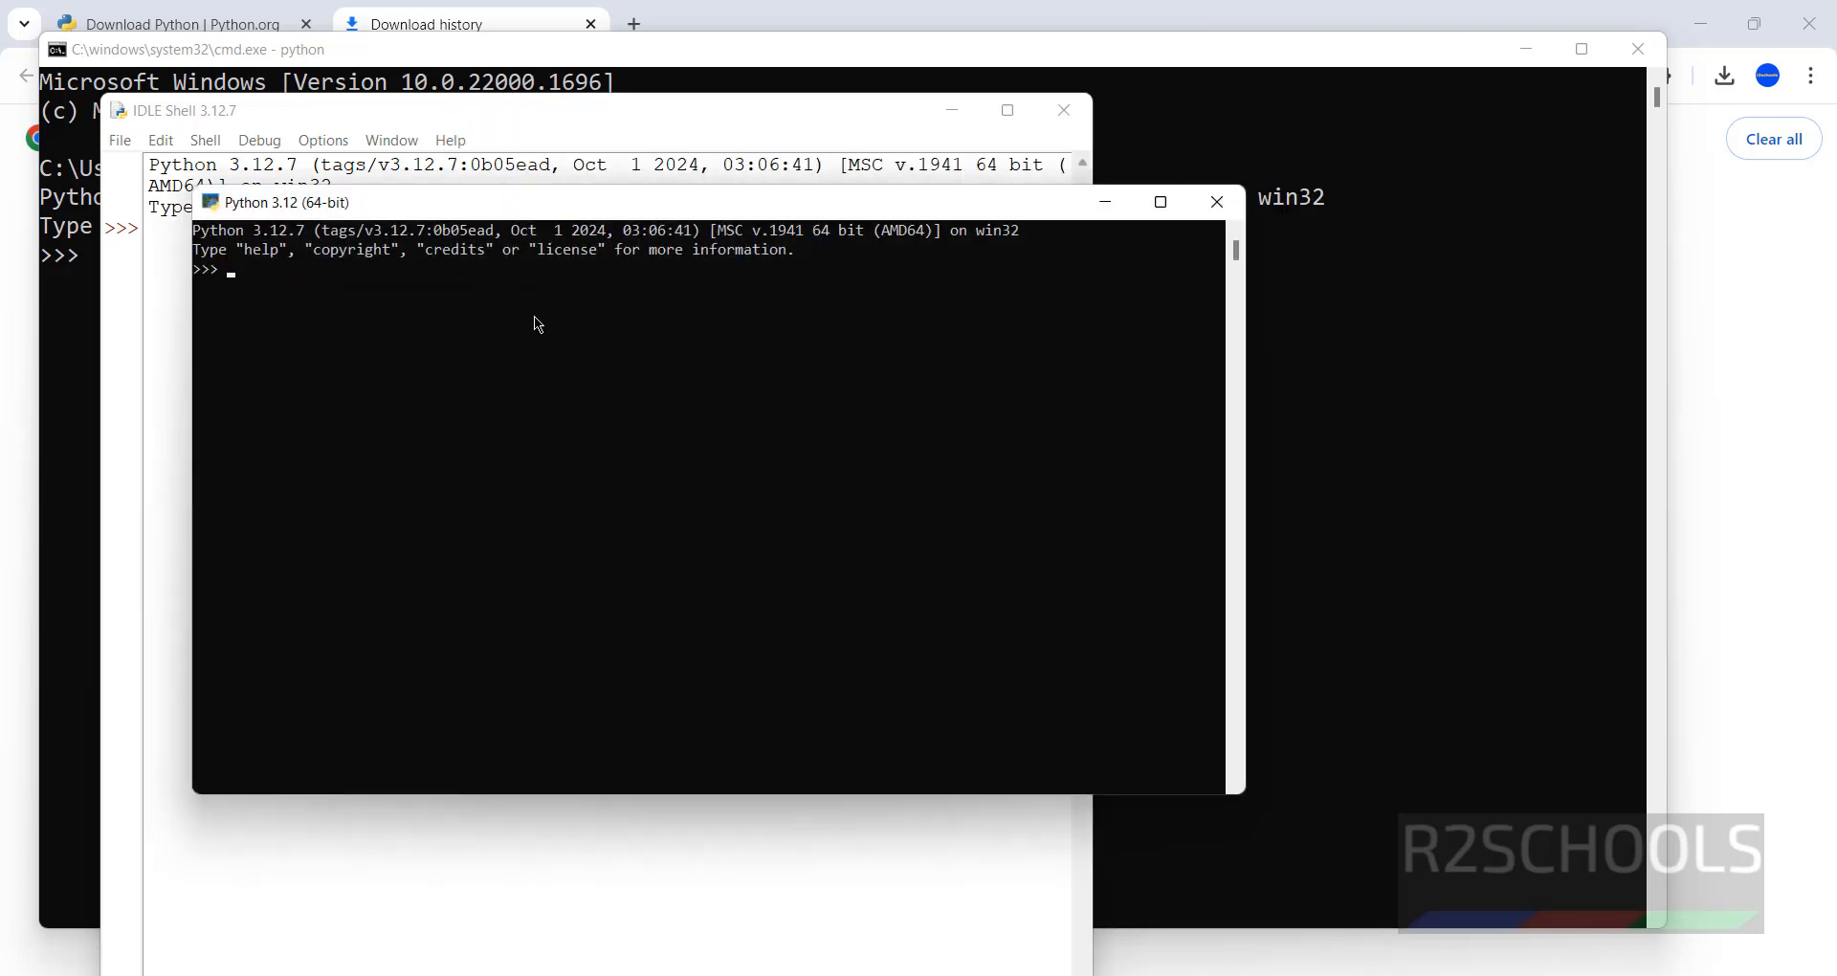
# Return to the Command Prompt's Python session and run print('Hello World!')
pyautogui.click(778, 90)
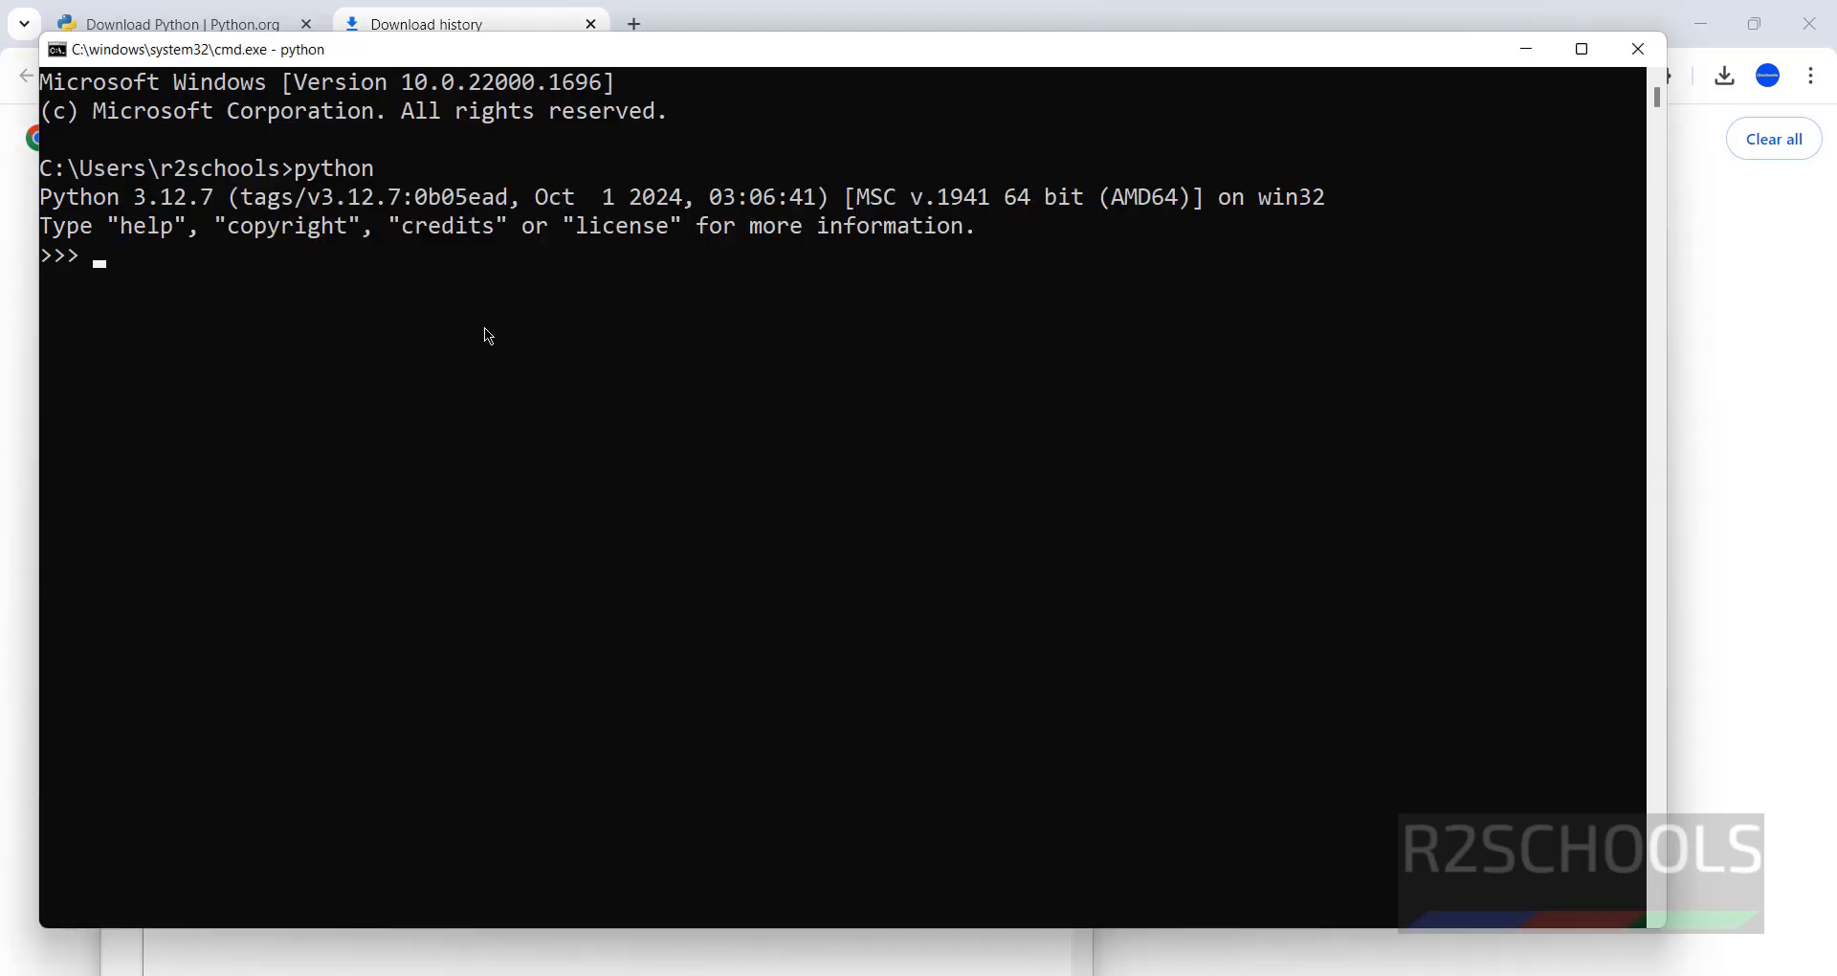
pyautogui.write("print('Hello Wor")
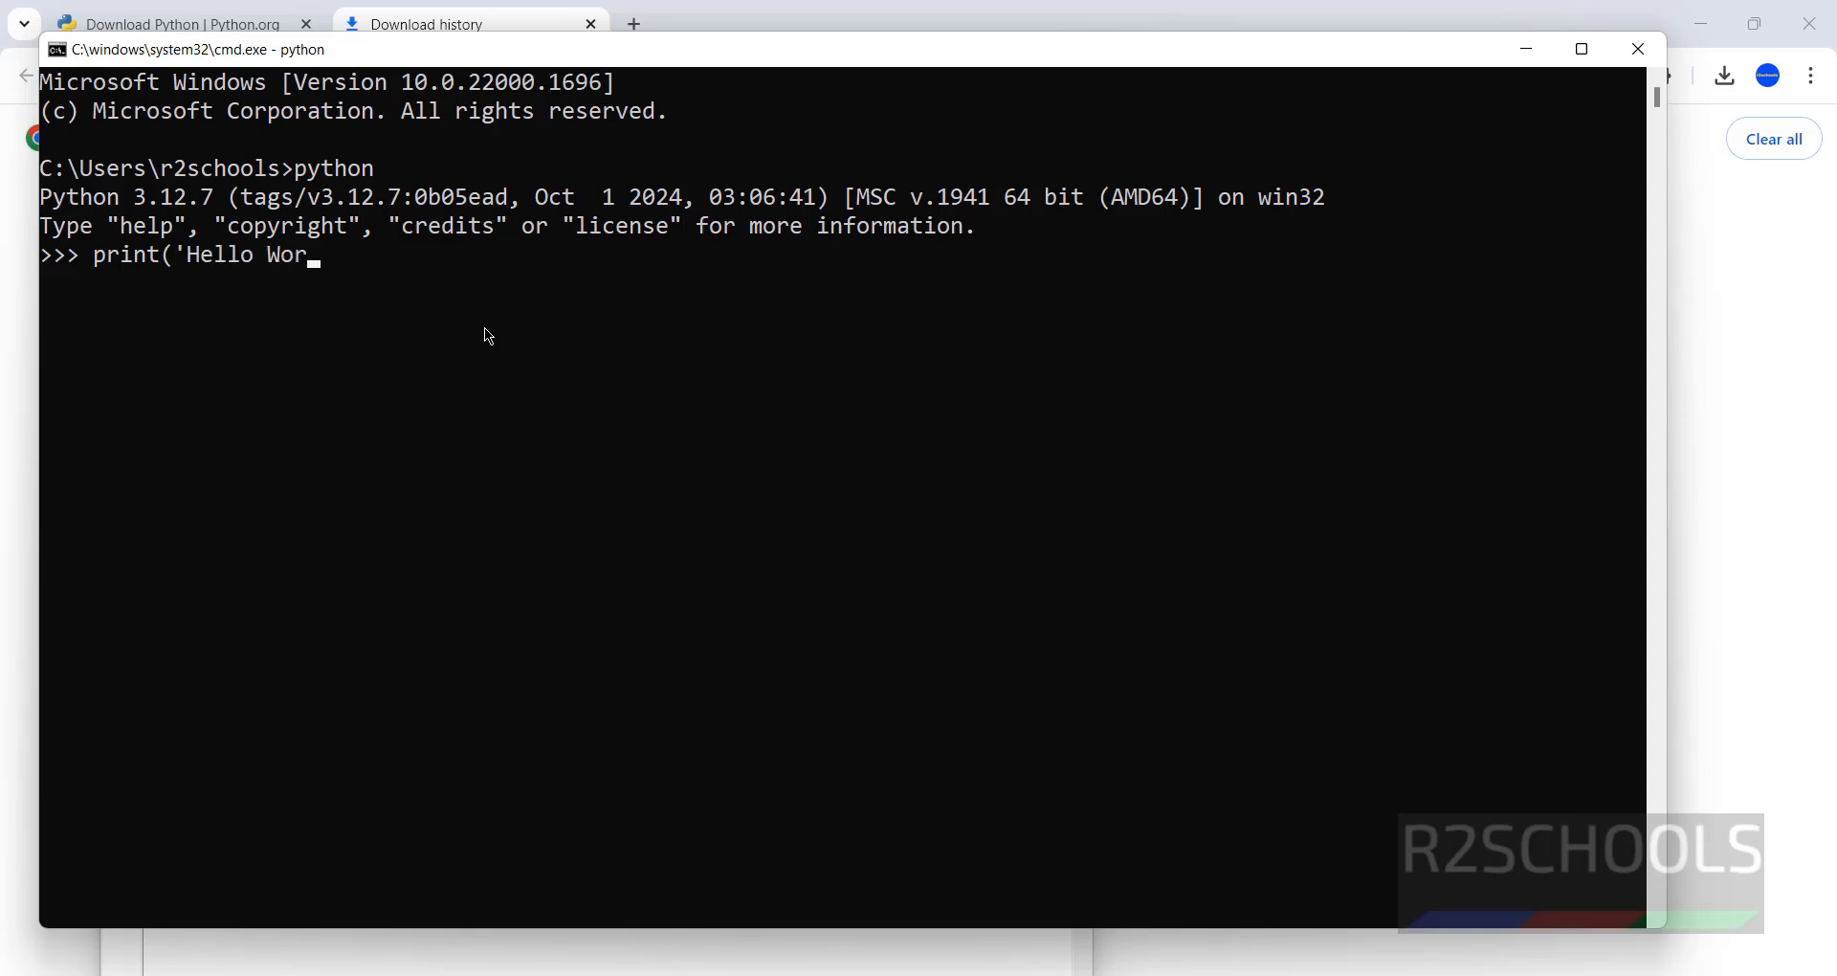
pyautogui.write("ld!')")
pyautogui.press('Return')
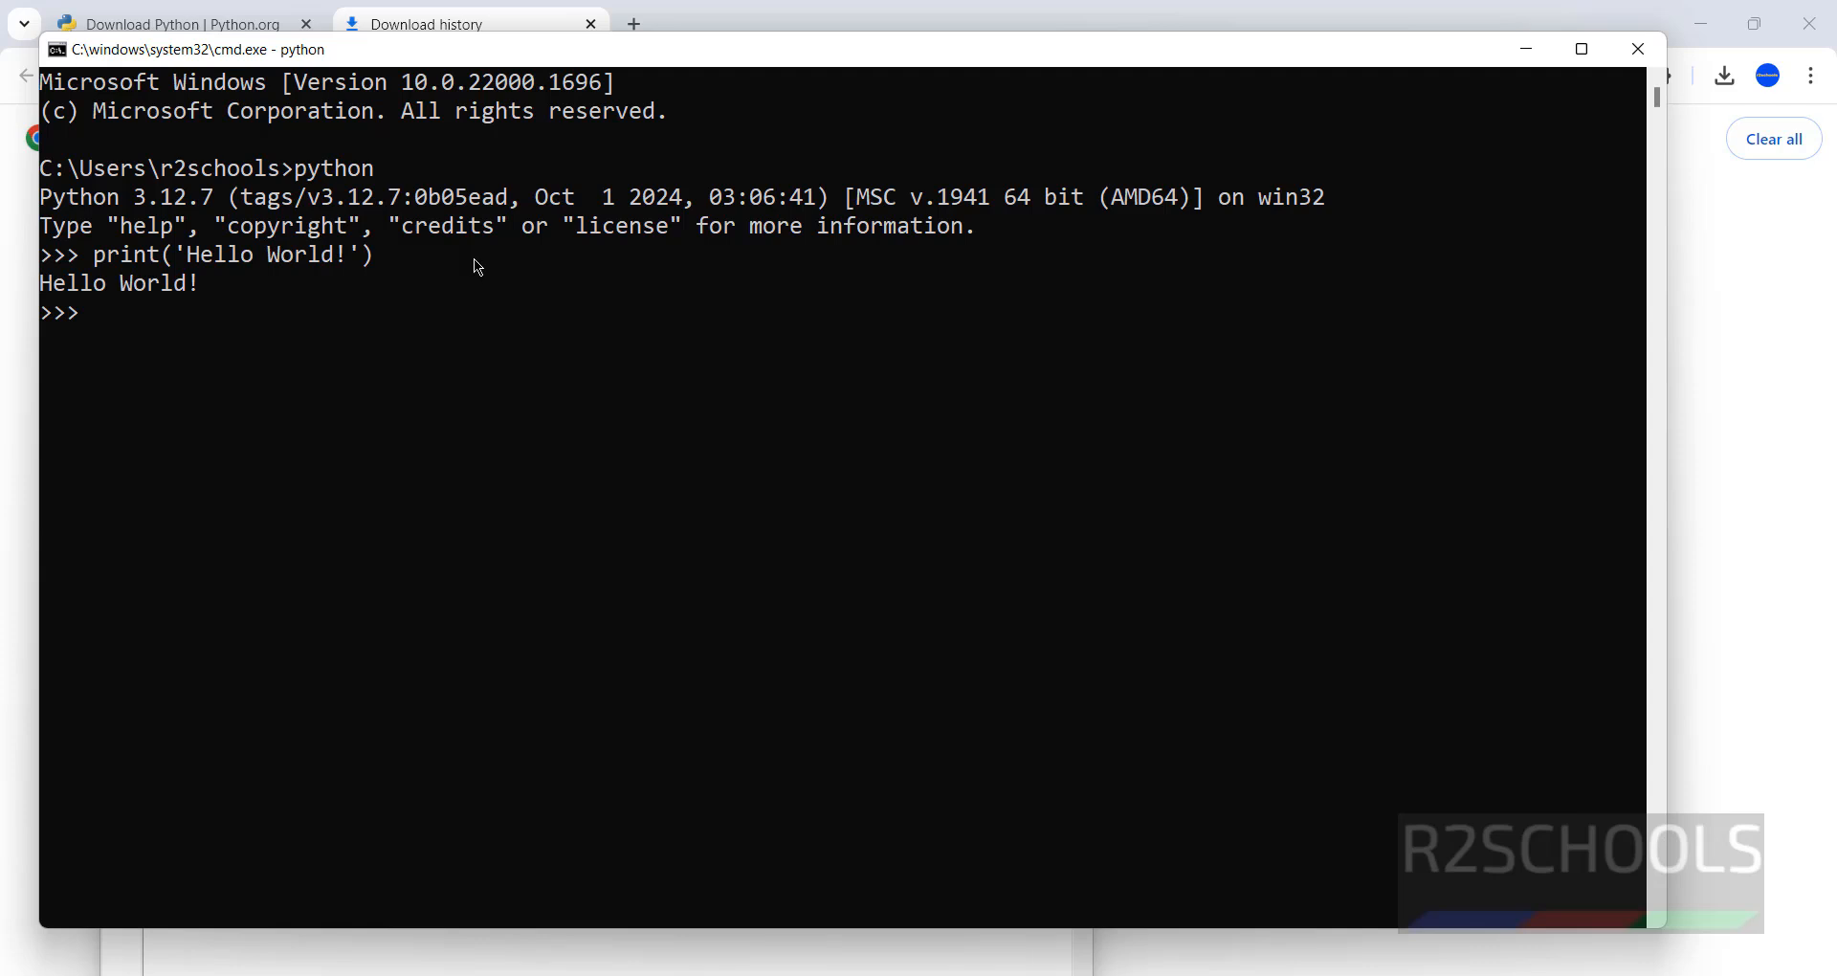
# Evaluate 3+9 and 3-9 in the Command Prompt's Python session
pyautogui.write('3+9')
pyautogui.press('Return')
pyautogui.write('3')
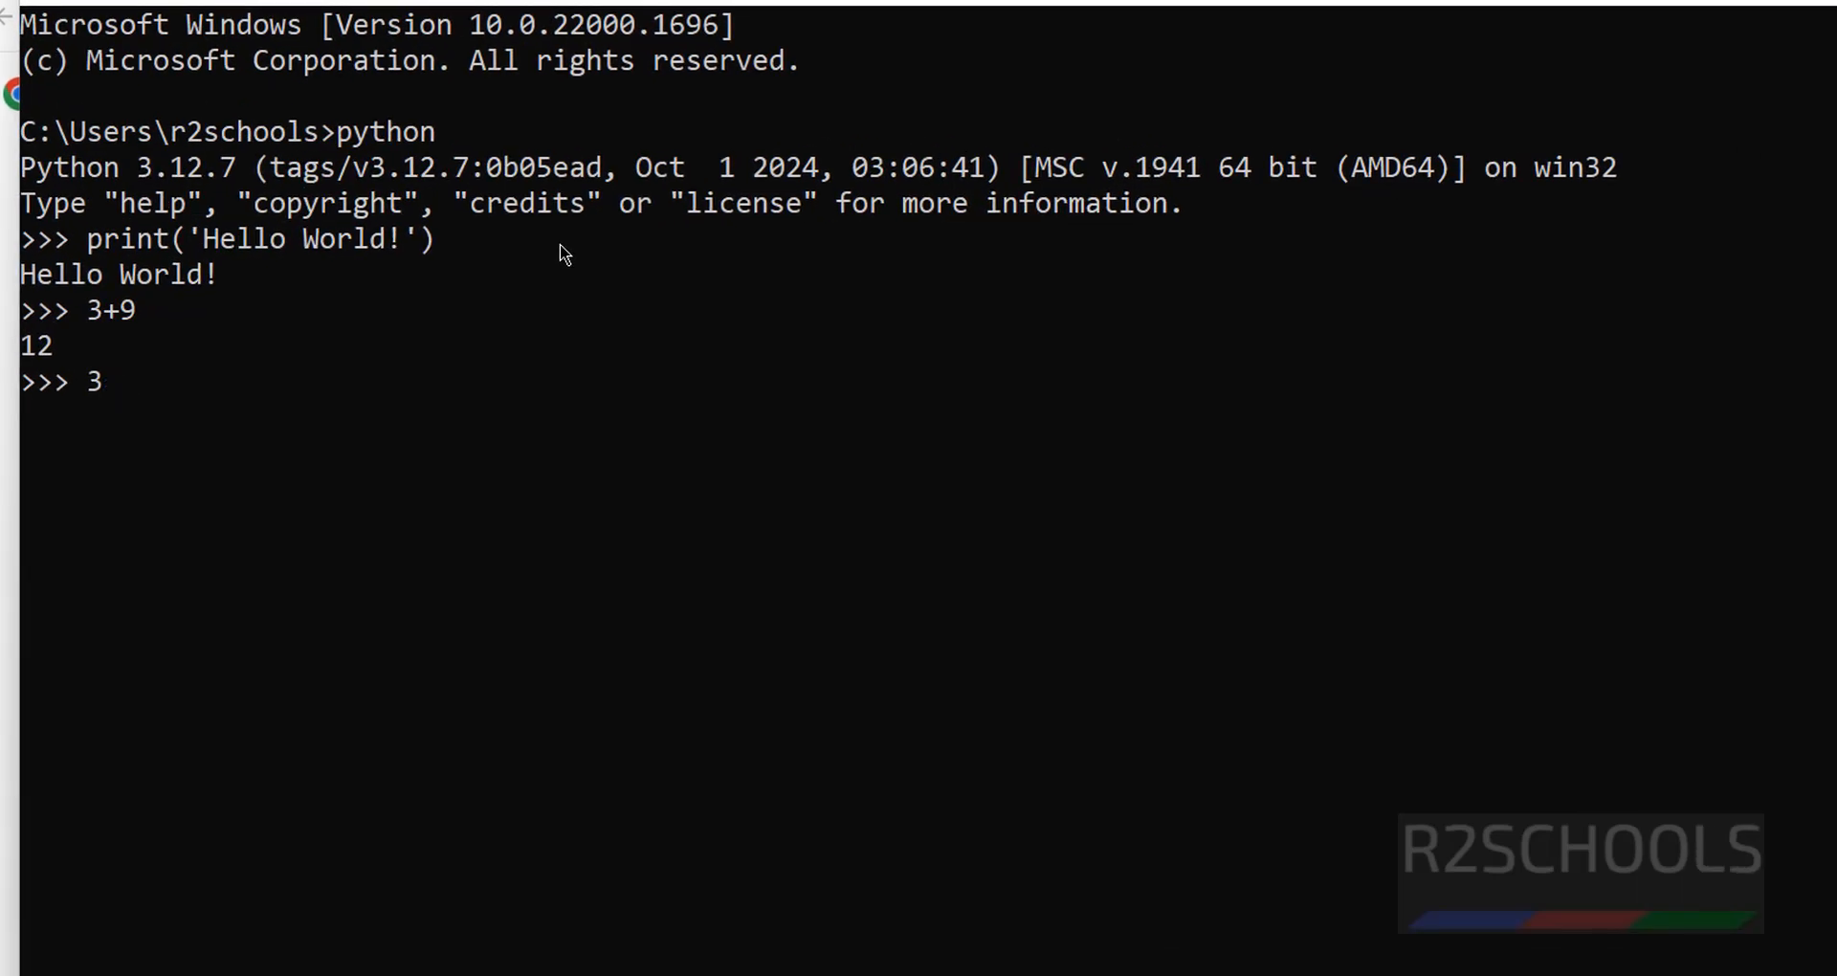
pyautogui.write('-9')
pyautogui.press('Return')
# Evaluate the comparisons 3==9 and 3==3 in the Python session
pyautogui.write('3==9')
pyautogui.press('Return')
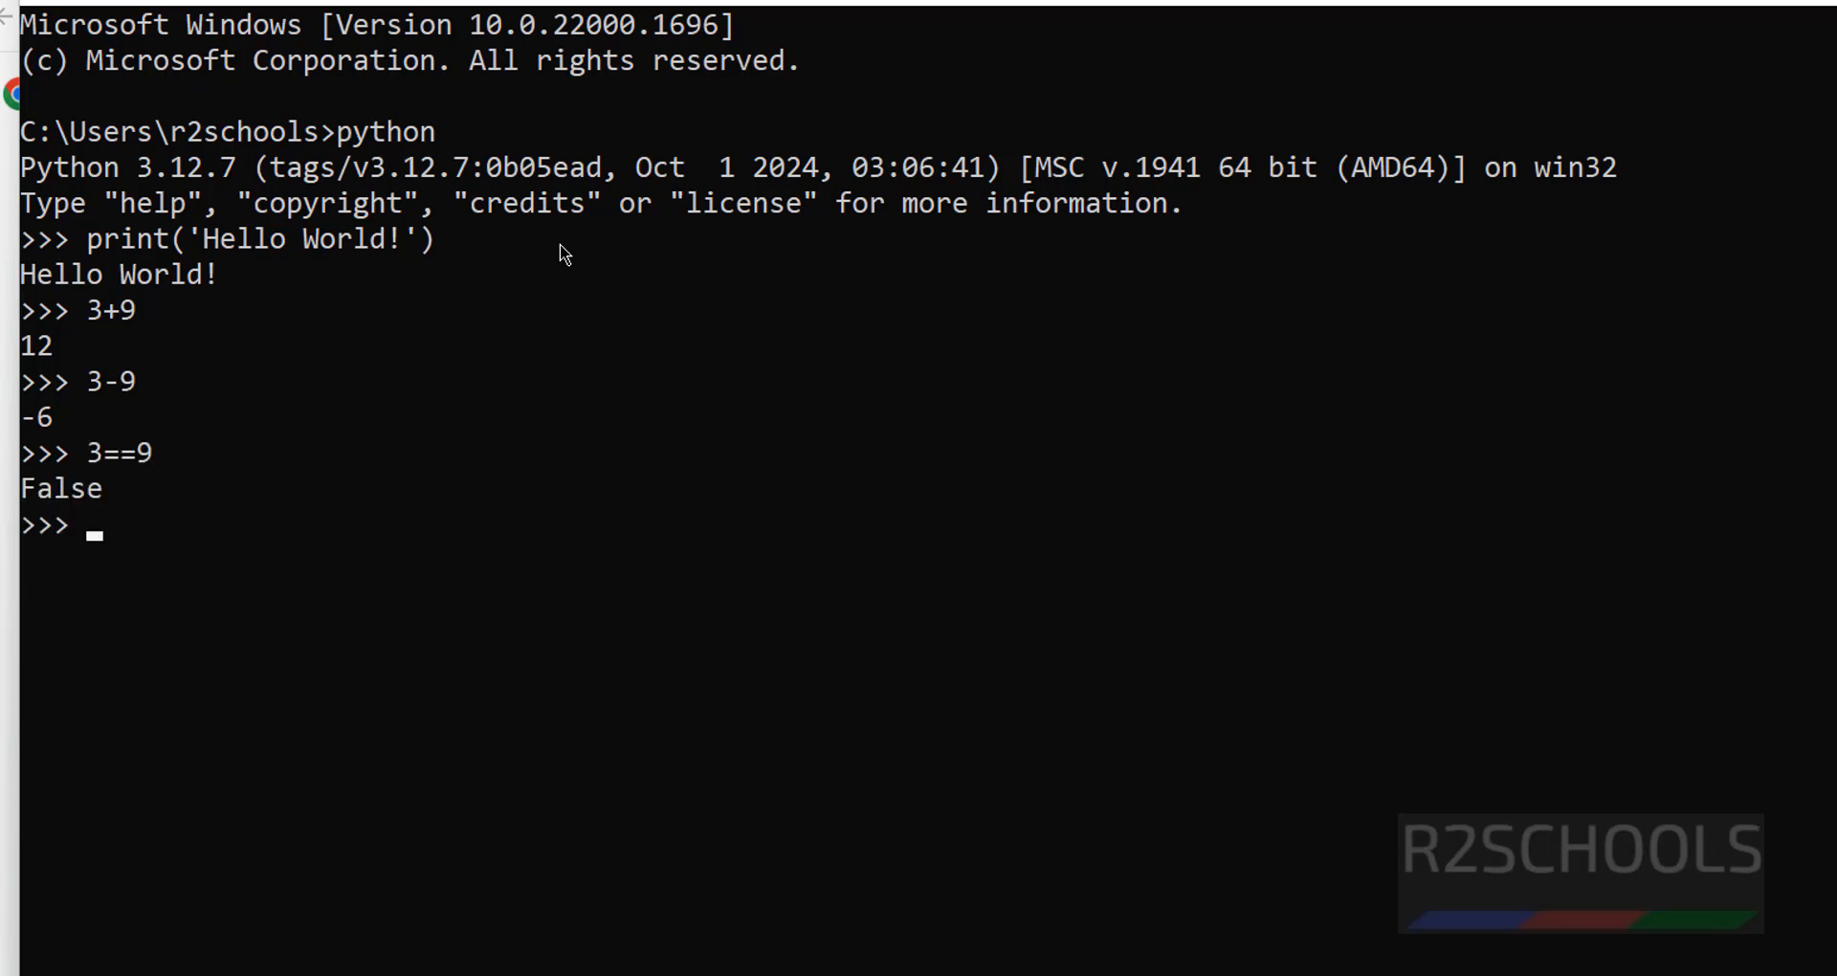
pyautogui.write('3==3')
pyautogui.press('Return')
# Evaluate the multiplication 3*10 and the division 10/3 in the Python session
pyautogui.write('3')
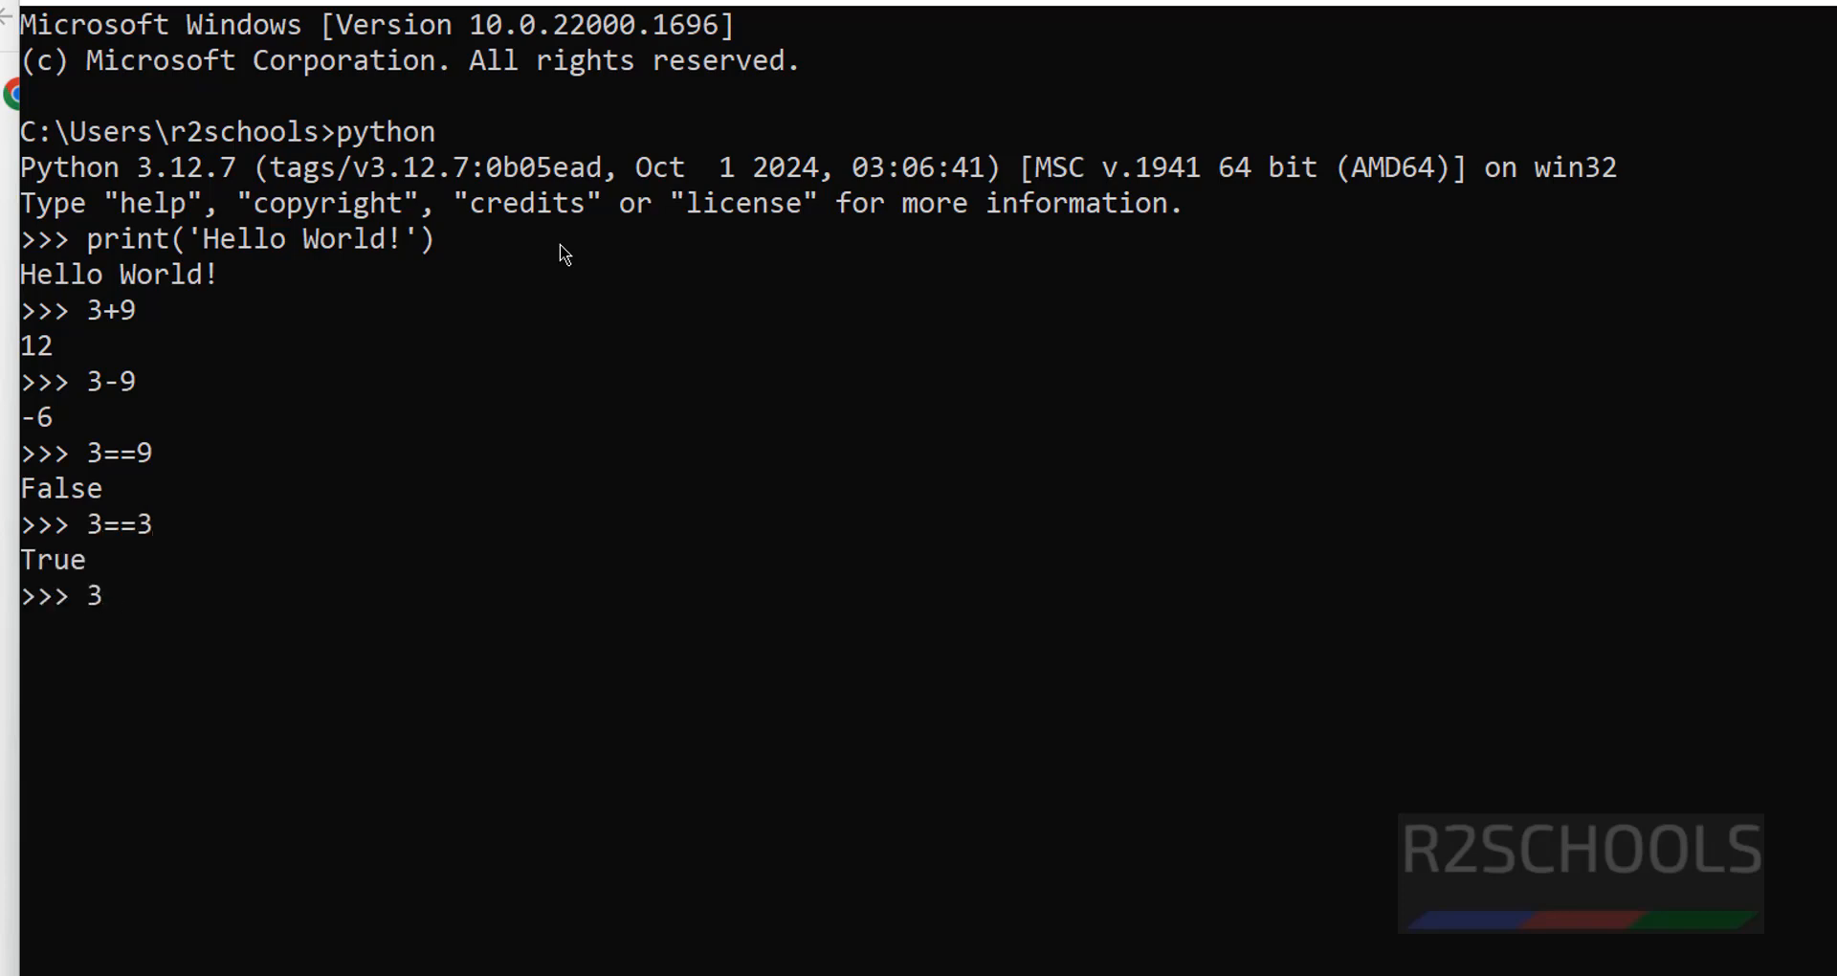
pyautogui.write('*10')
pyautogui.press('Return')
pyautogui.write('10/')
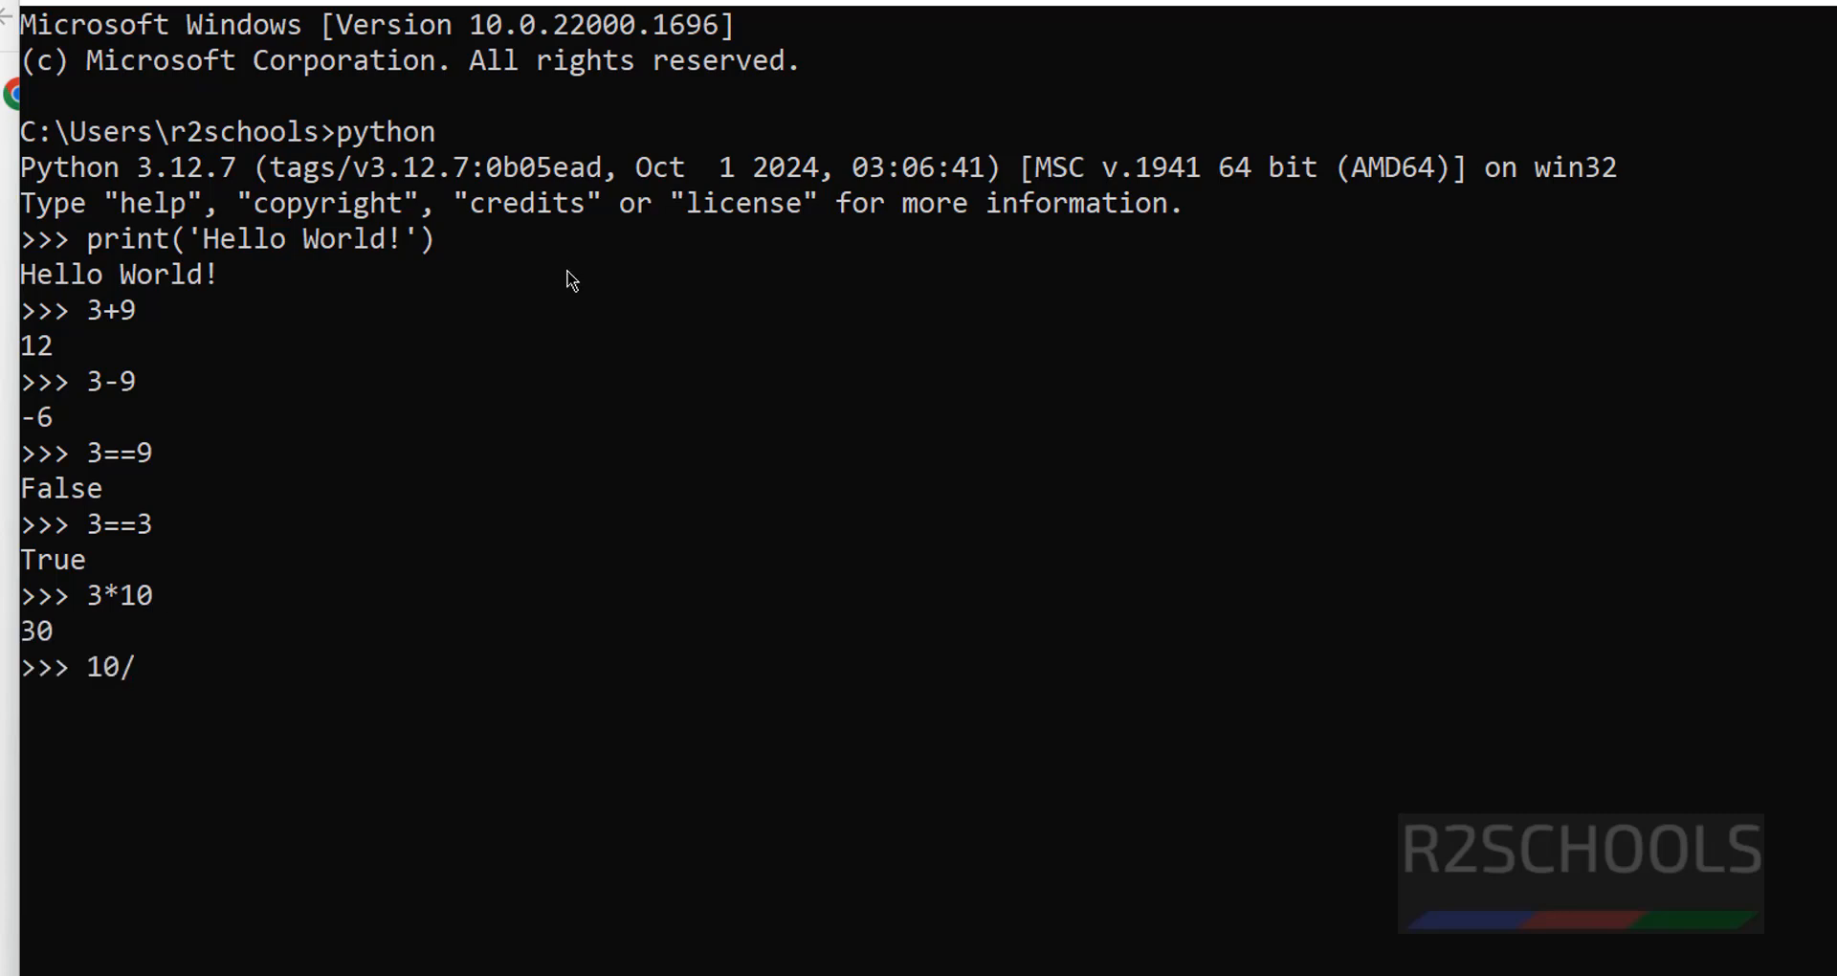
pyautogui.write('3')
pyautogui.press('Return')
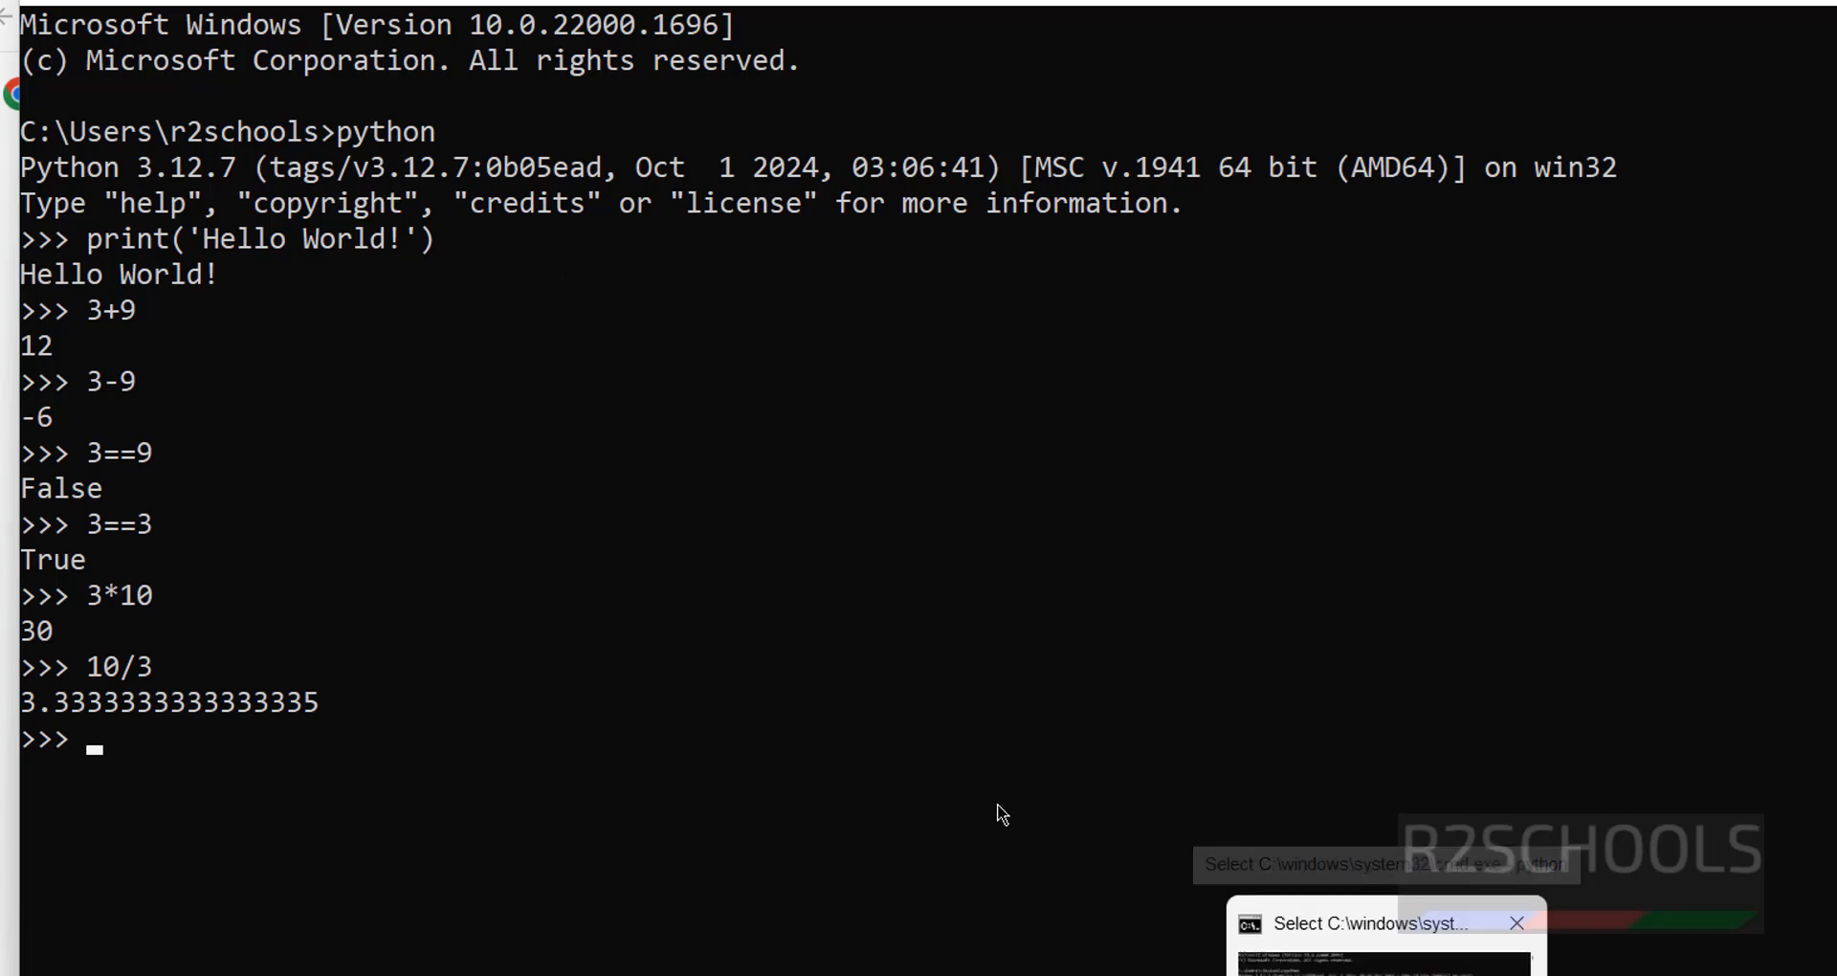
# Open a second Command Prompt window with cmd and move it so its prompt is in clear view
pyautogui.press('super+r')
pyautogui.write('cmd')
pyautogui.press('Return')
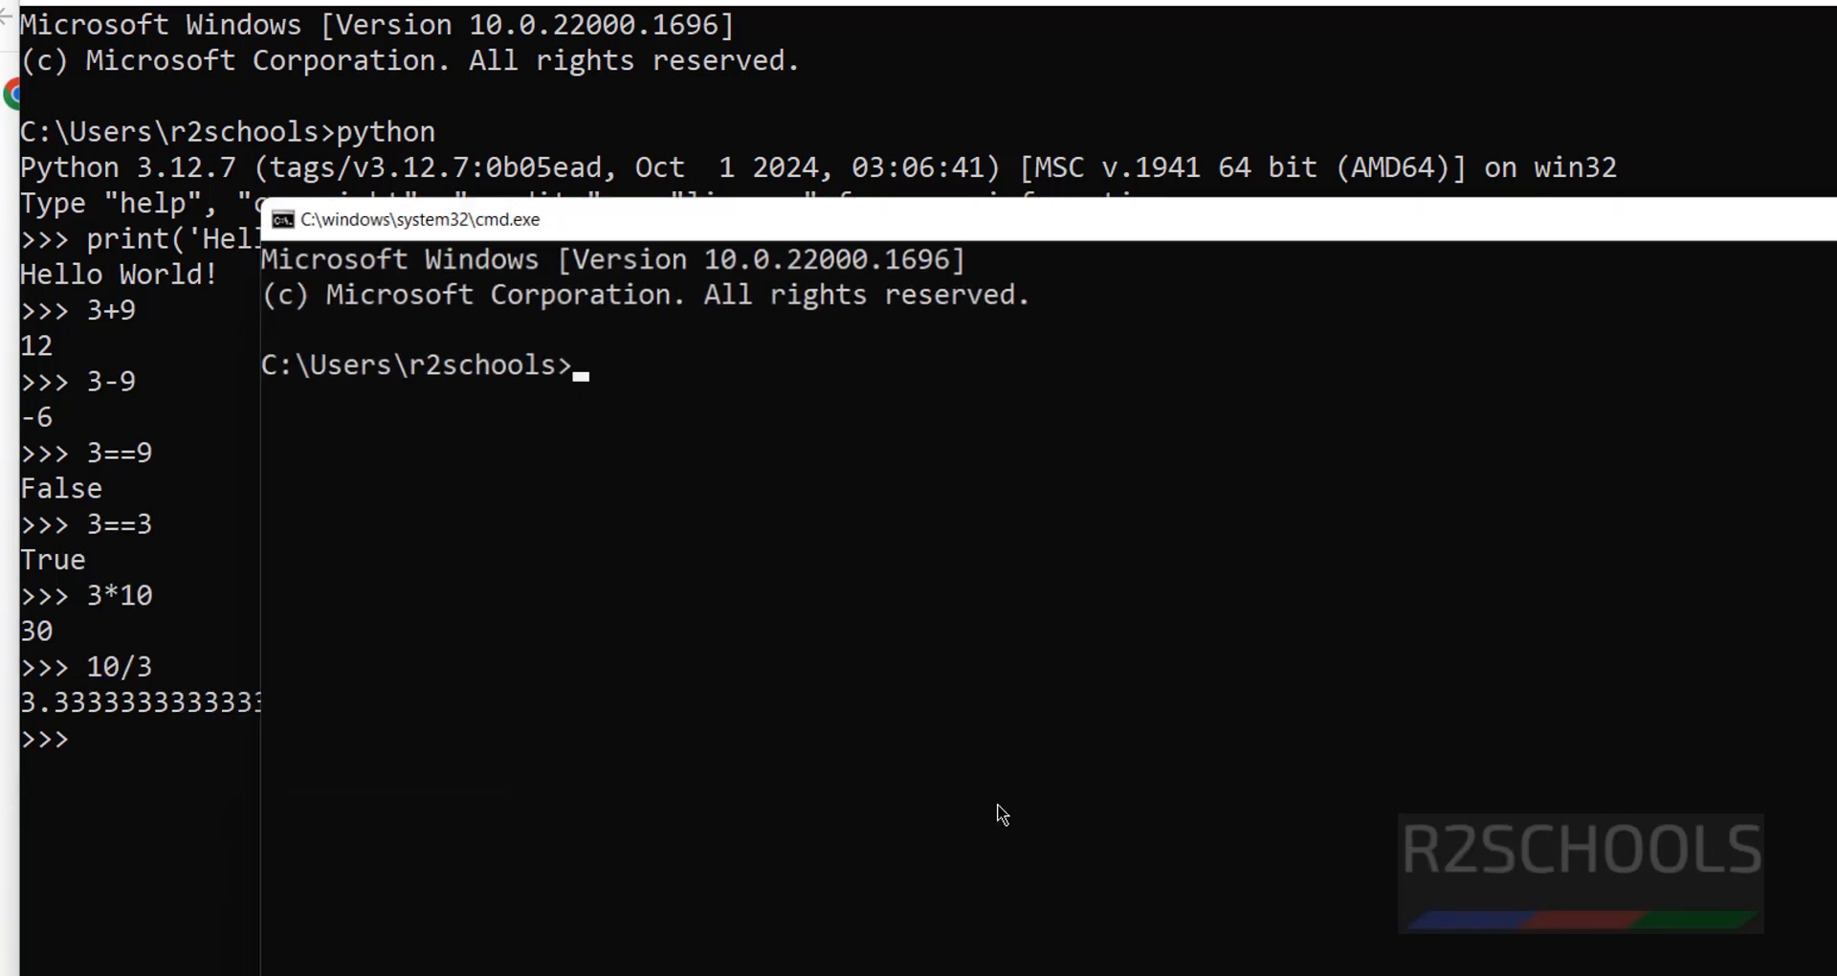
pyautogui.moveTo(938, 220); pyautogui.dragTo(756, 42)
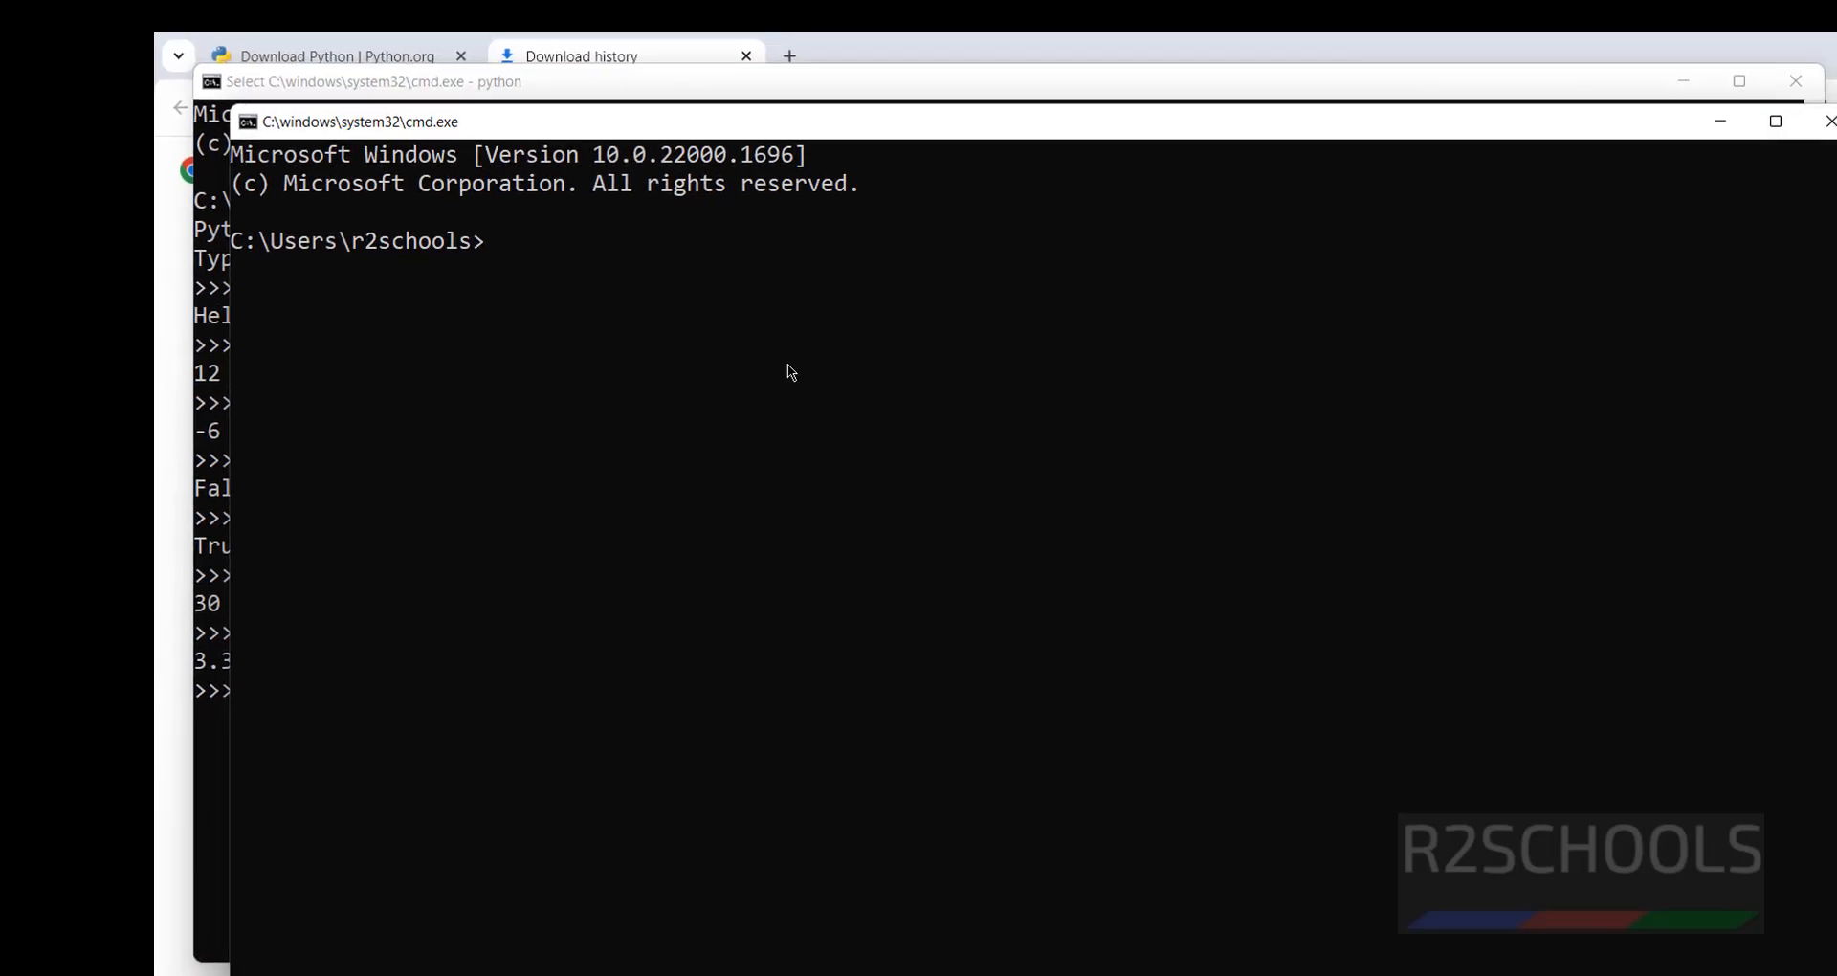
# Create a new file named sampleprograms.py in Notepad from the new Command Prompt
pyautogui.write('notepad')
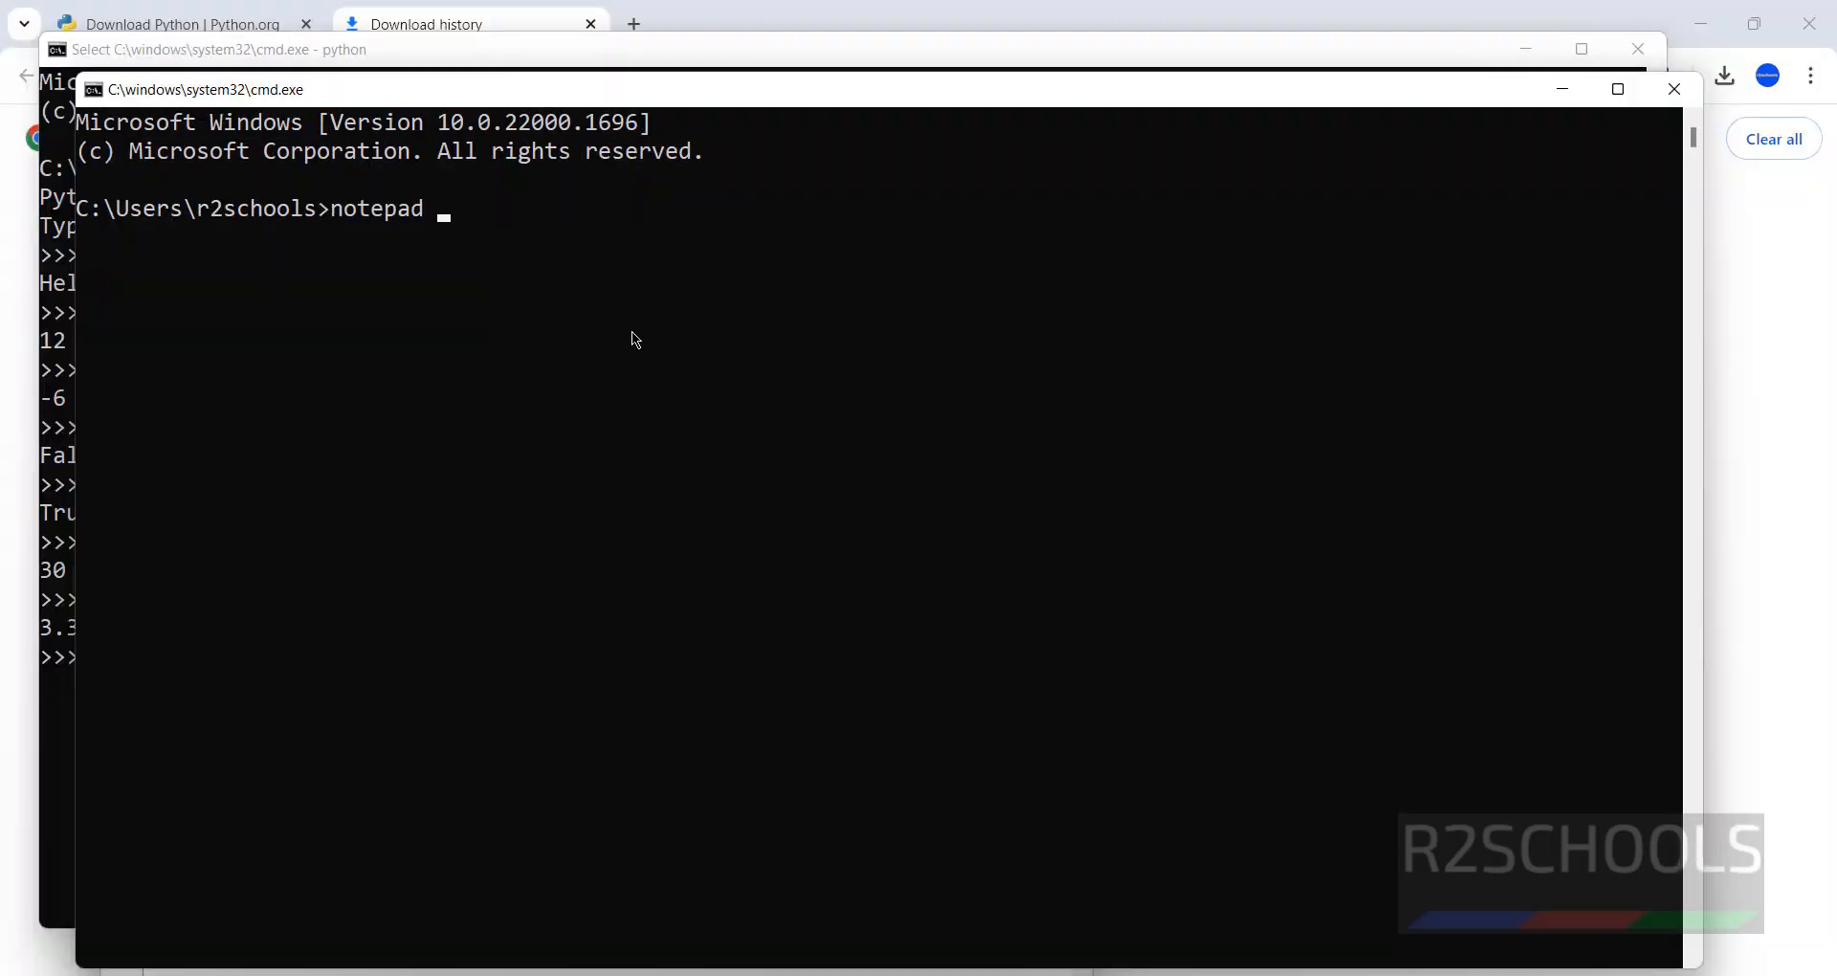
pyautogui.write(' sampleprogr')
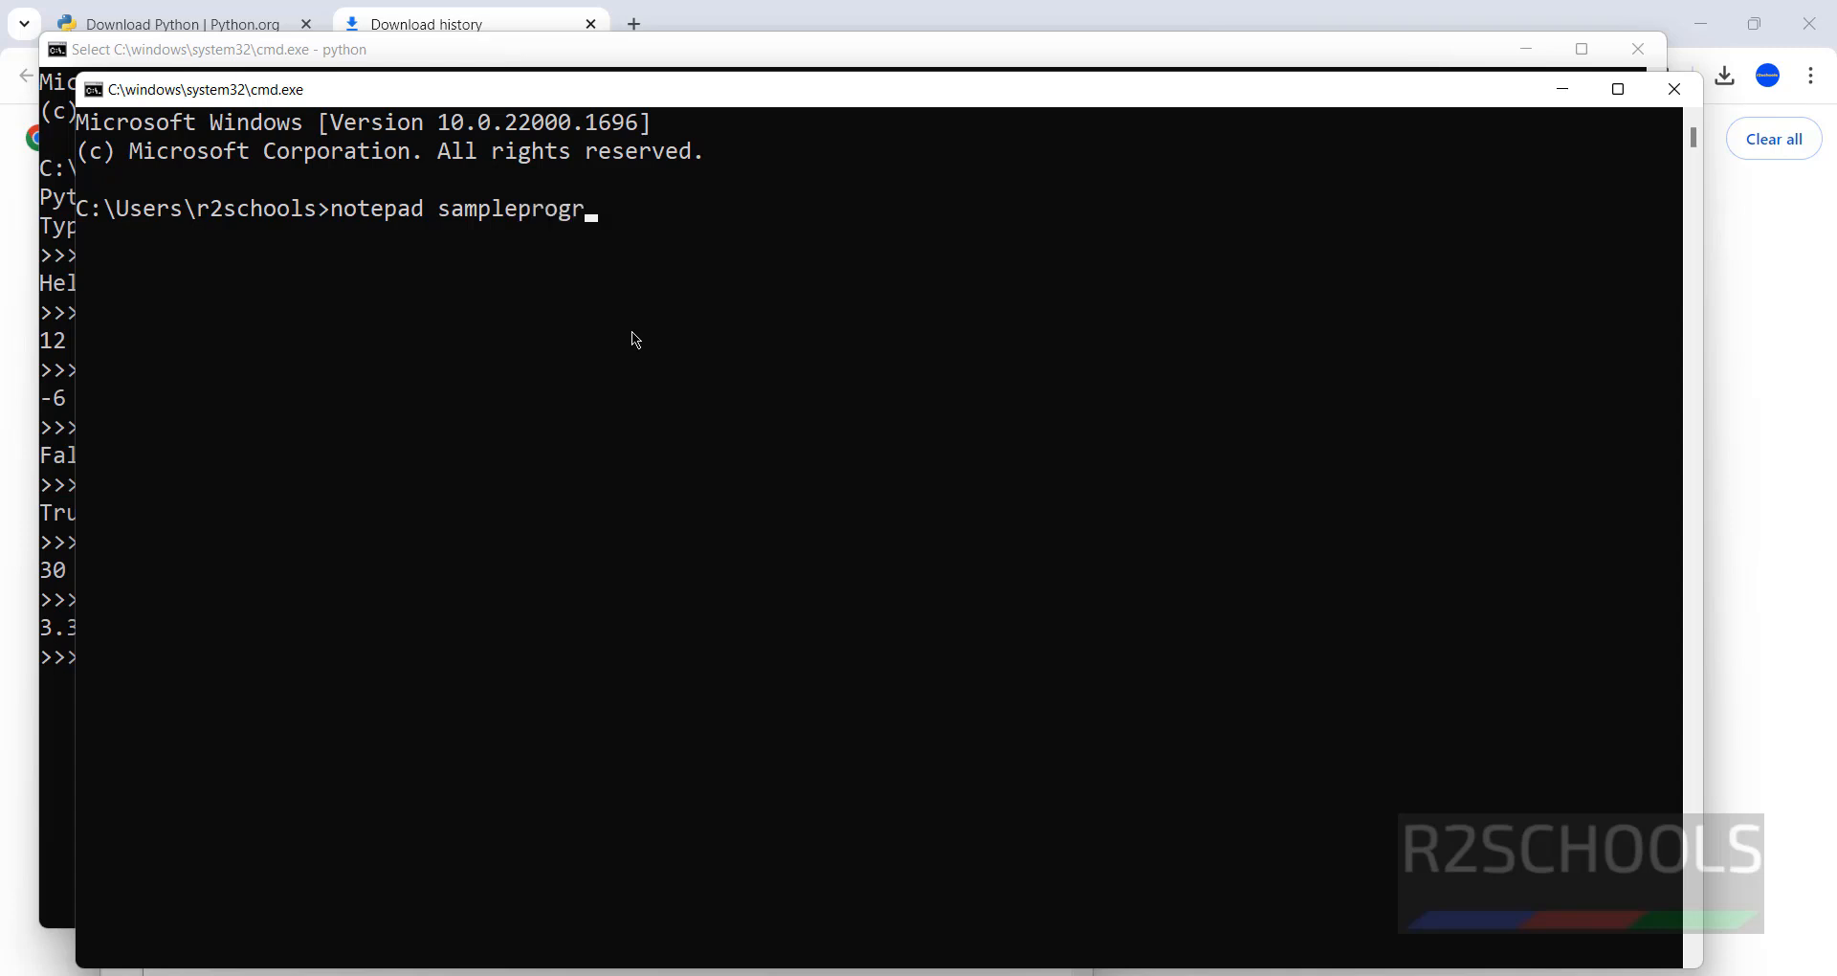
pyautogui.write('ams.py')
pyautogui.press('Return')
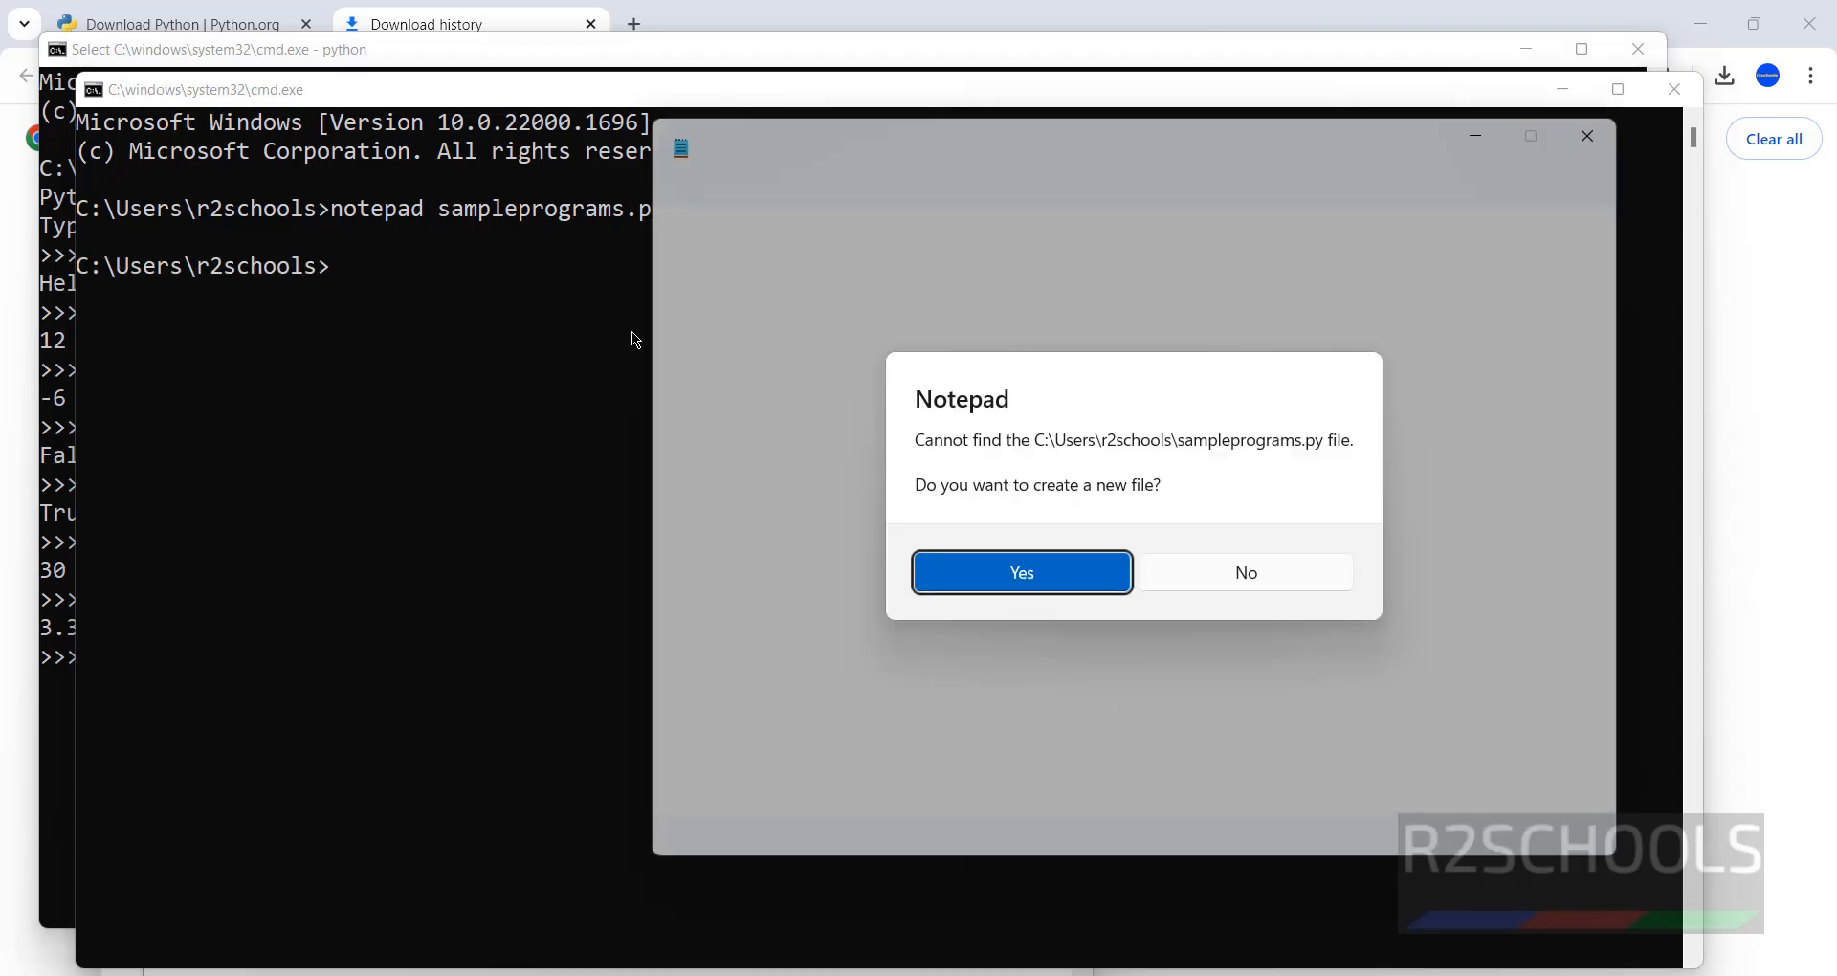
pyautogui.click(1012, 577)
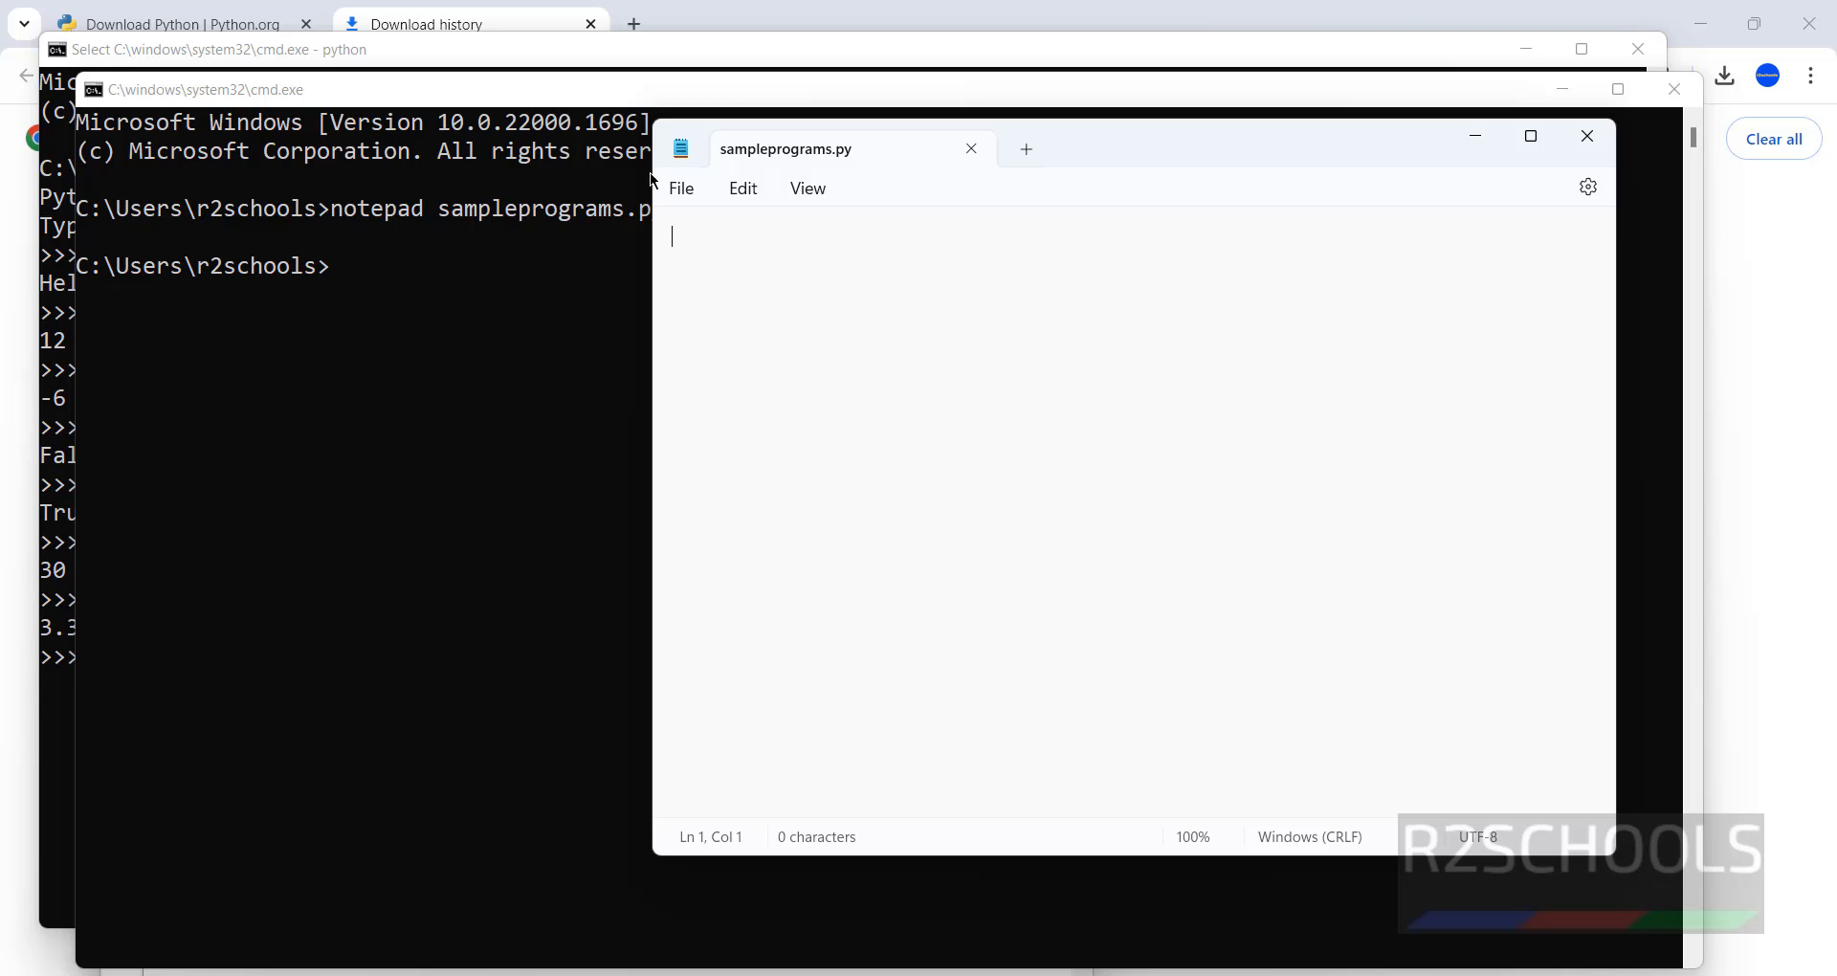
# Write print('Welcome to r2schools') as the first line of sampleprograms.py
pyautogui.write('prin')
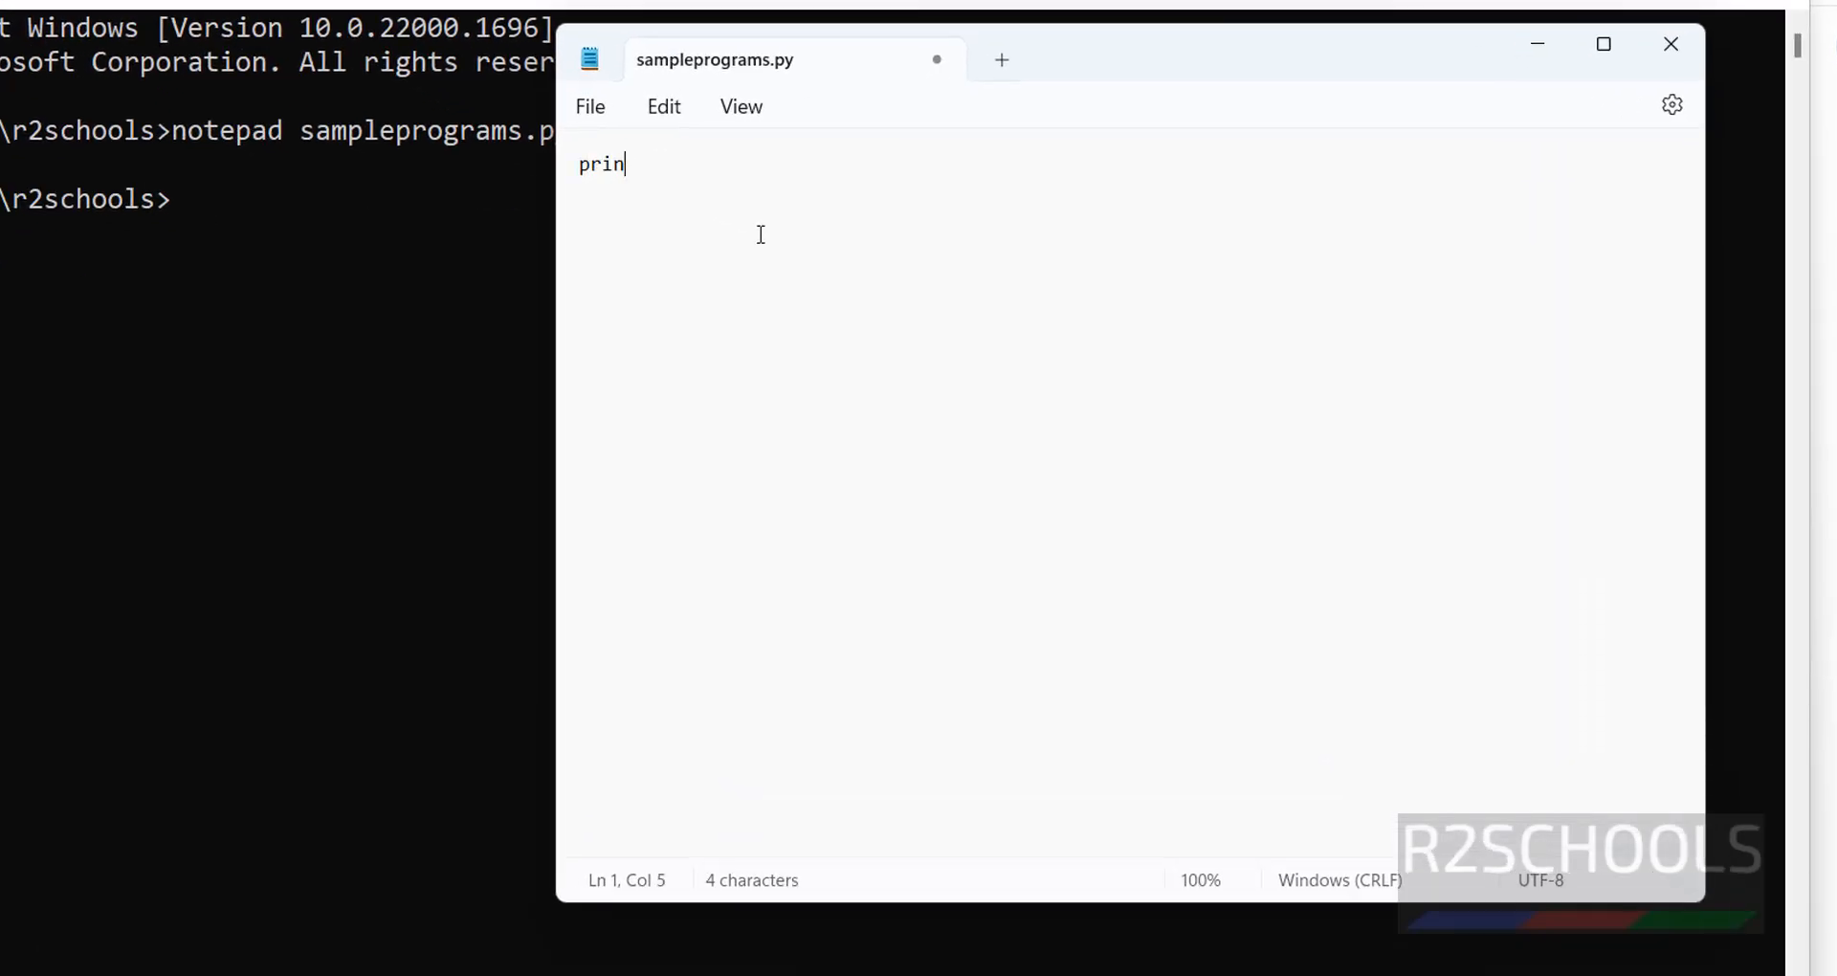
pyautogui.write("t('Welc")
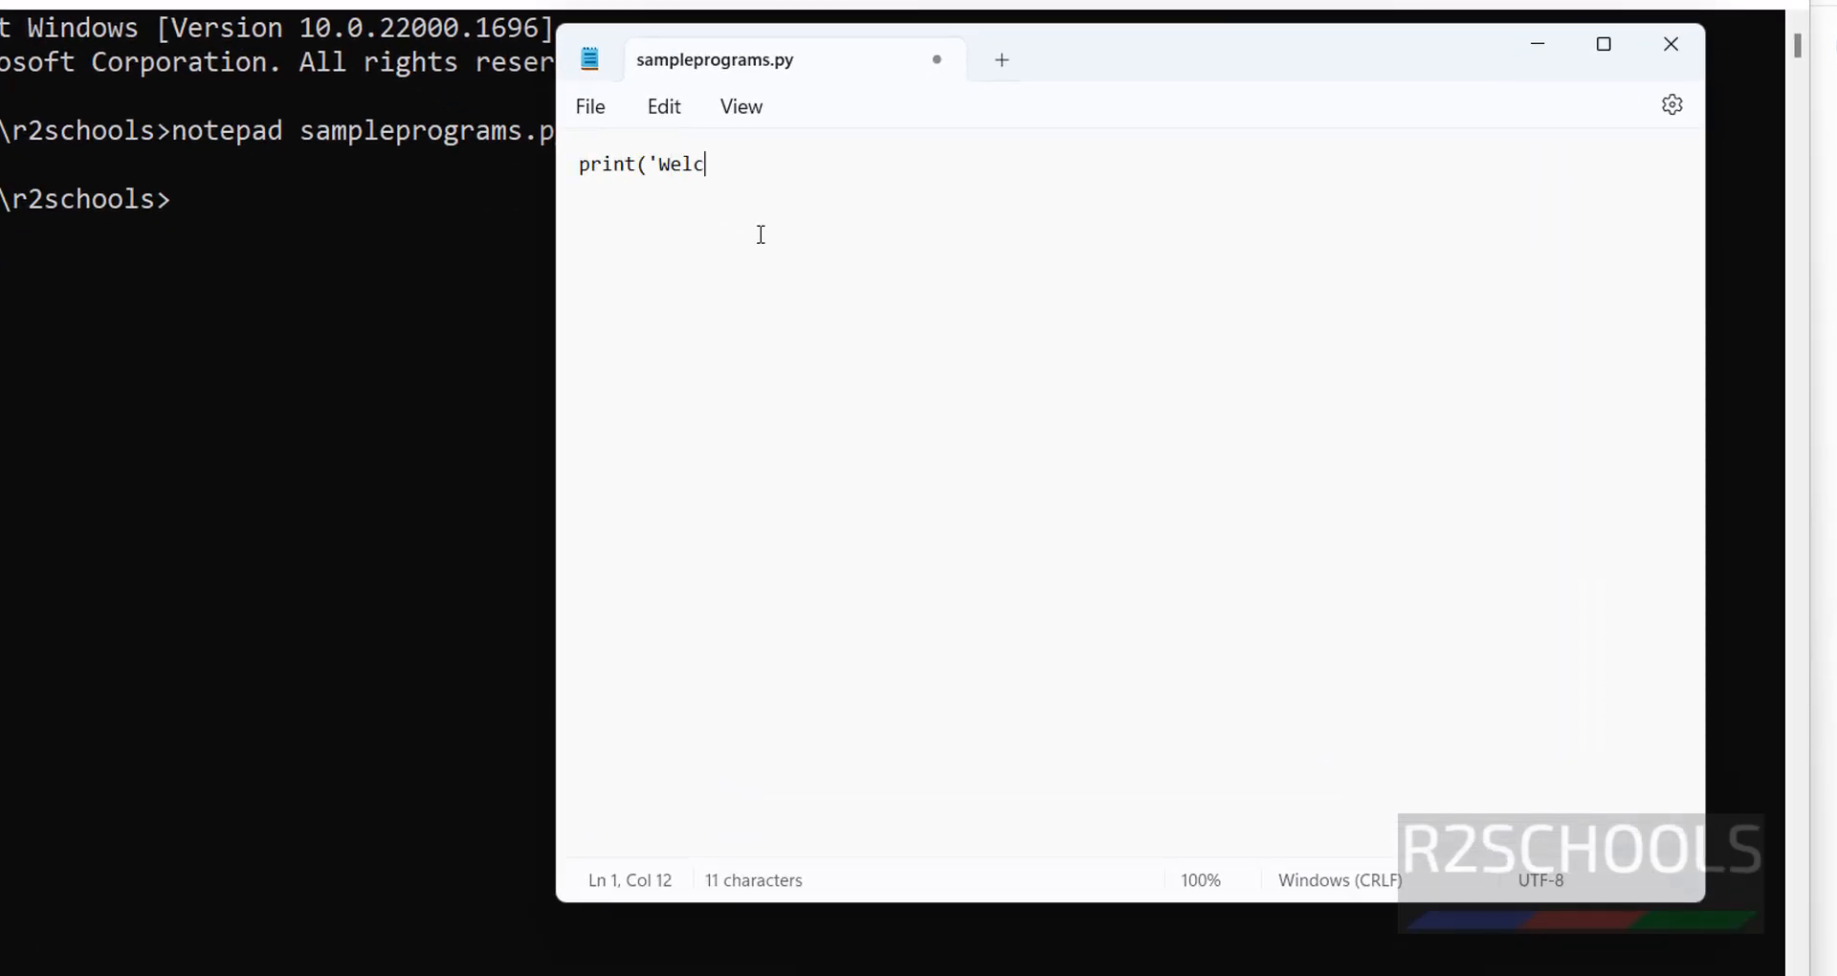
pyautogui.write('ome to ')
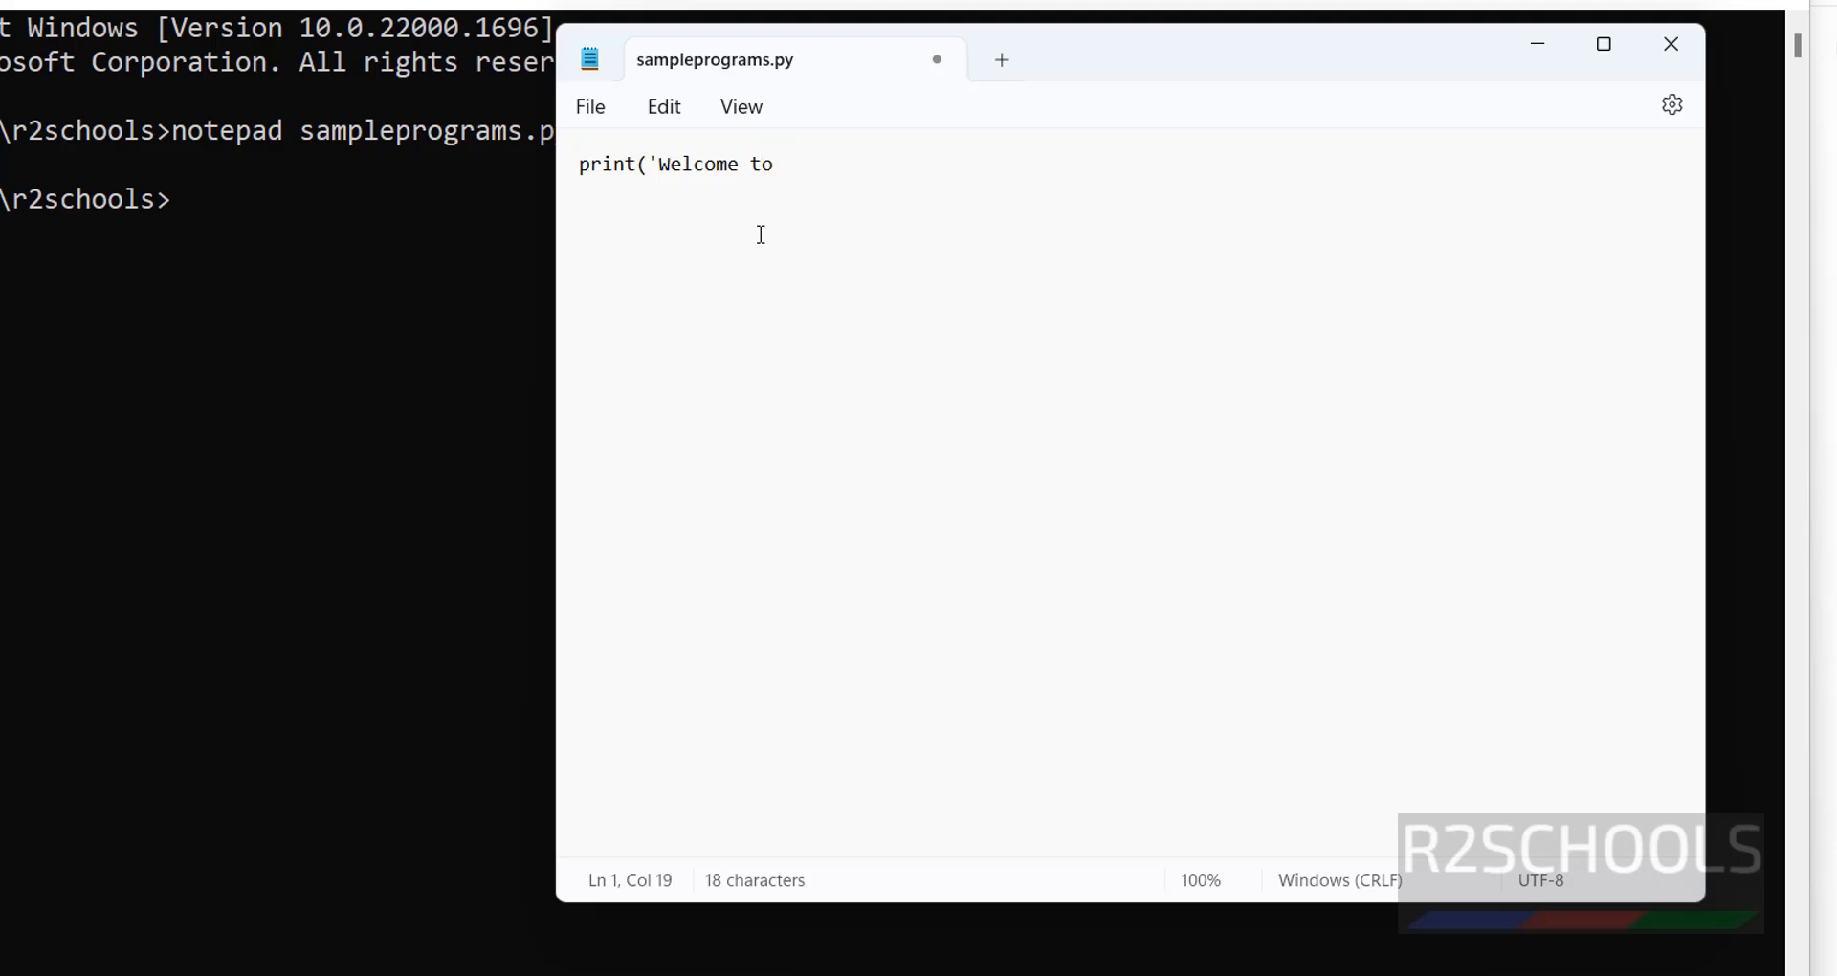
pyautogui.write('r2schools')
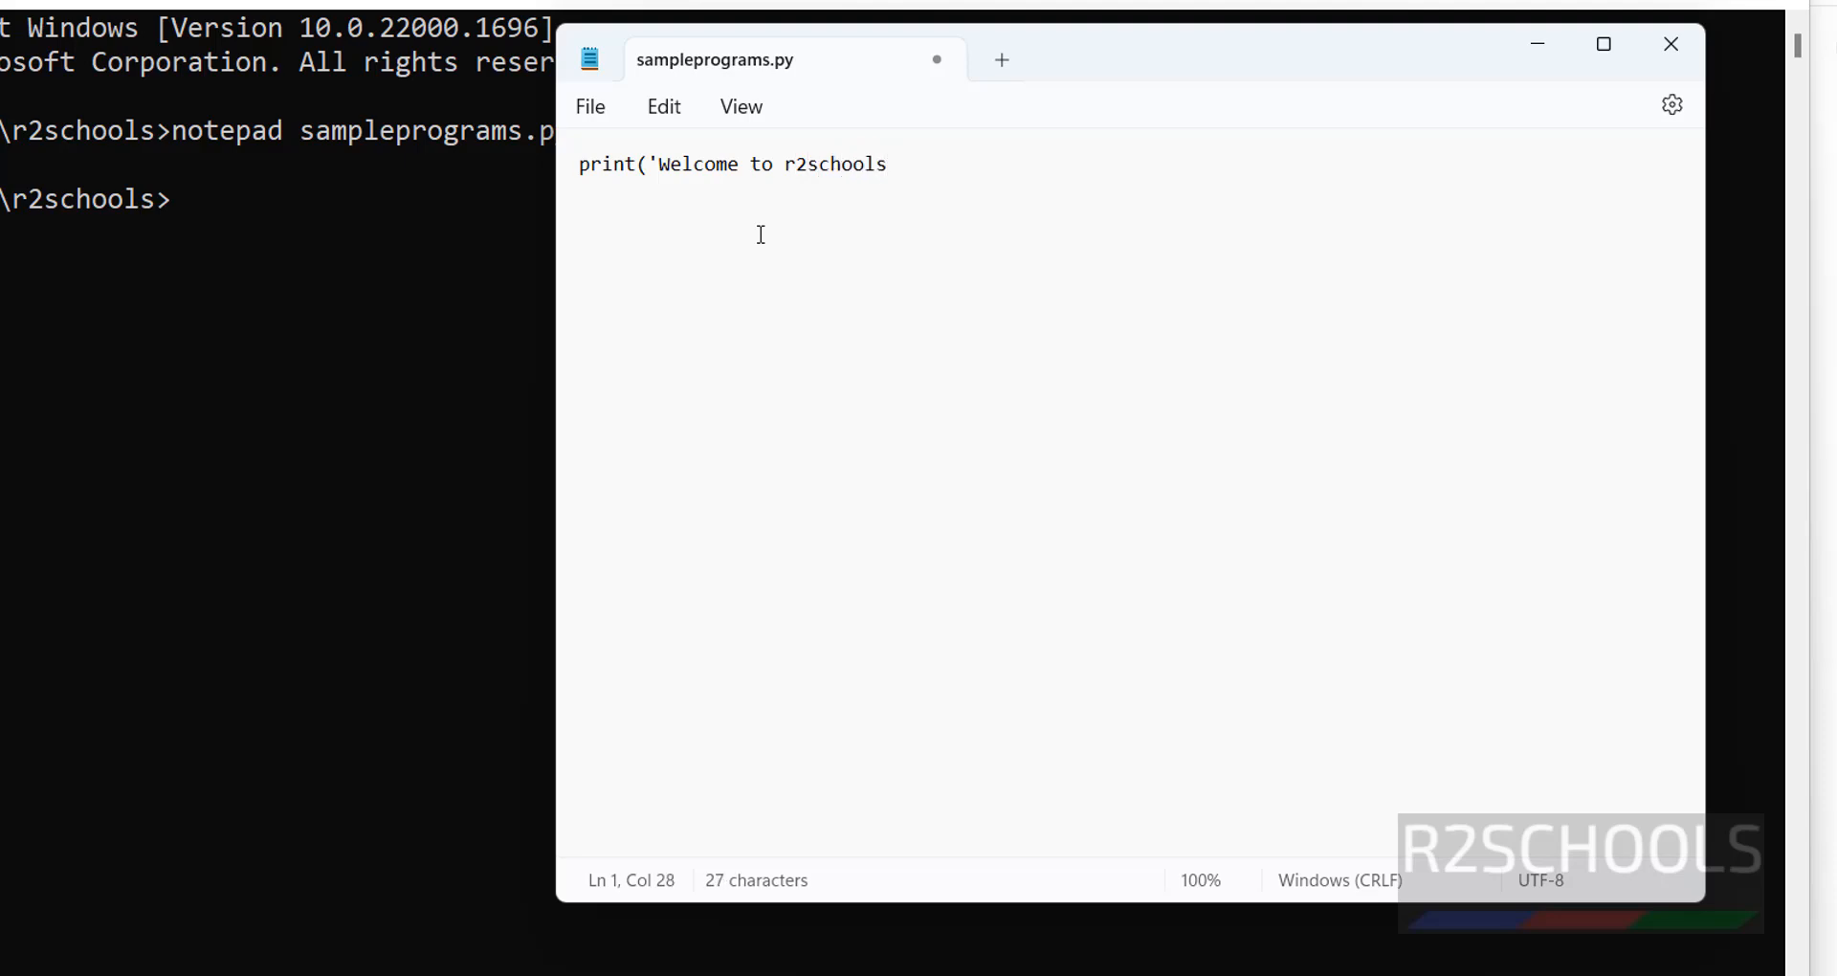
pyautogui.write("')")
pyautogui.press('Return')
# Add print(9+12) as the second line of the script
pyautogui.write('9+12')
pyautogui.press('Return')
pyautogui.press('Up')
pyautogui.write('print(')
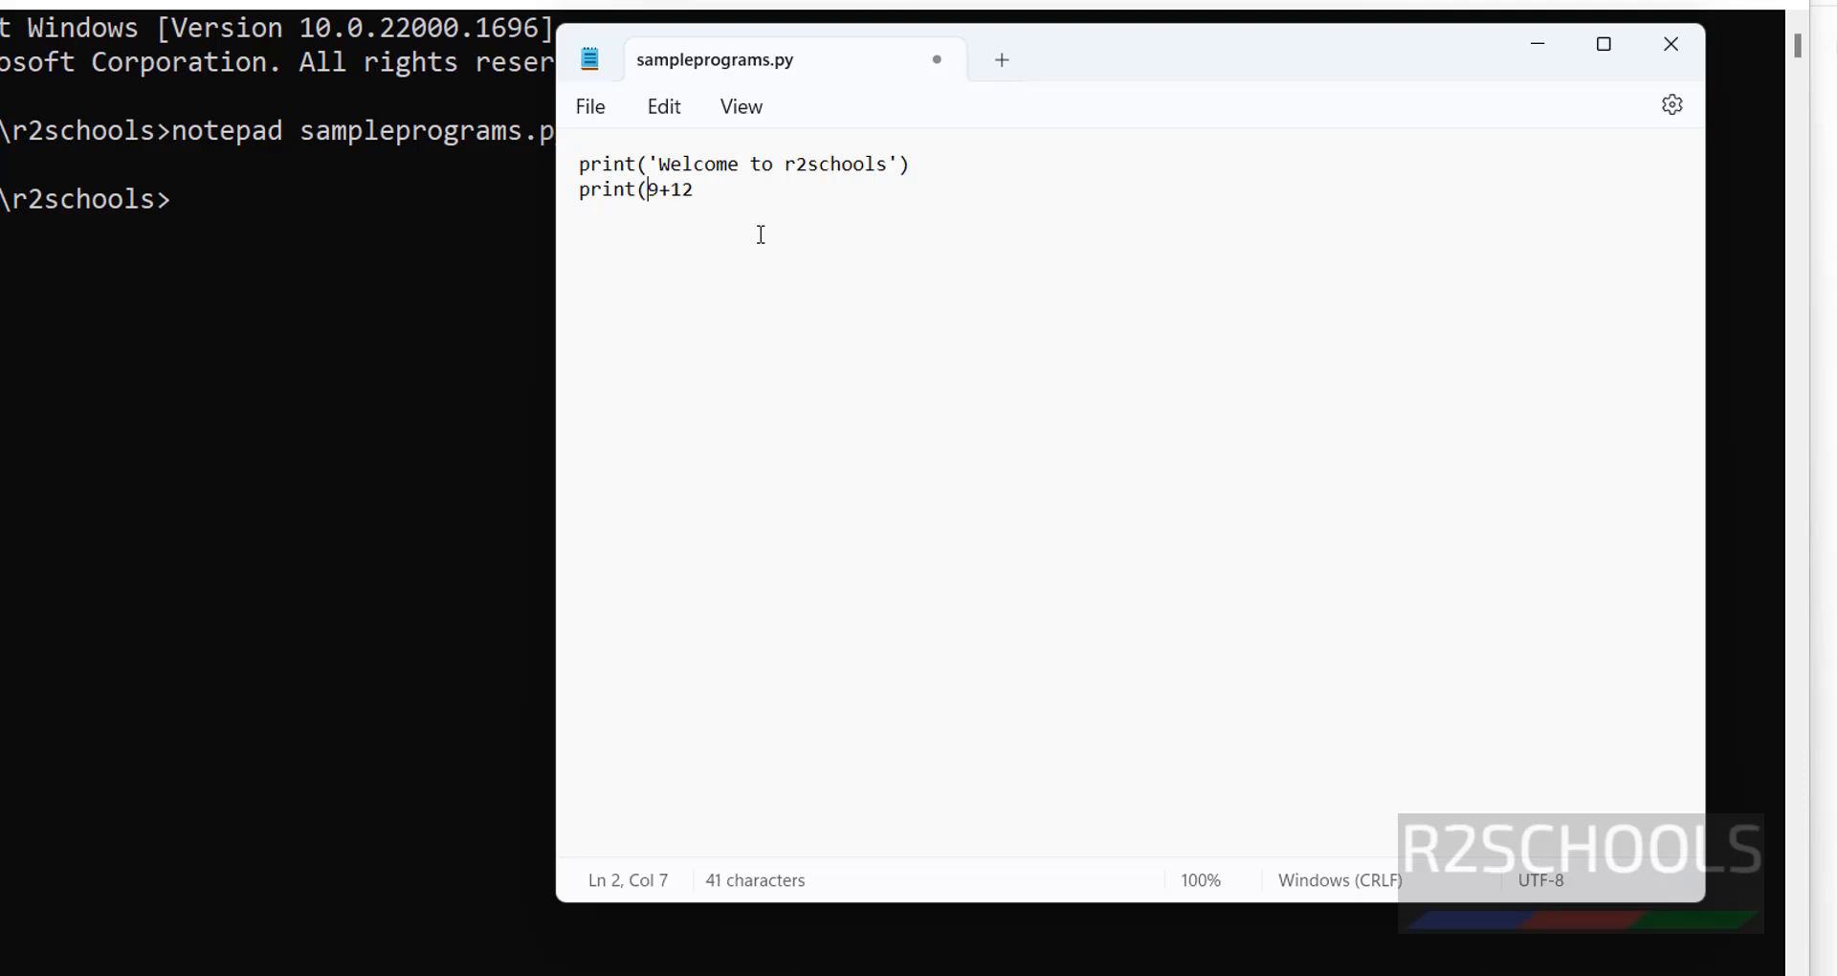
pyautogui.press('End')
pyautogui.write(')')
# Add the lines print(10-1), print(10*18) and print(10/5) to the script and save the file
pyautogui.press('Return')
pyautogui.write('print')
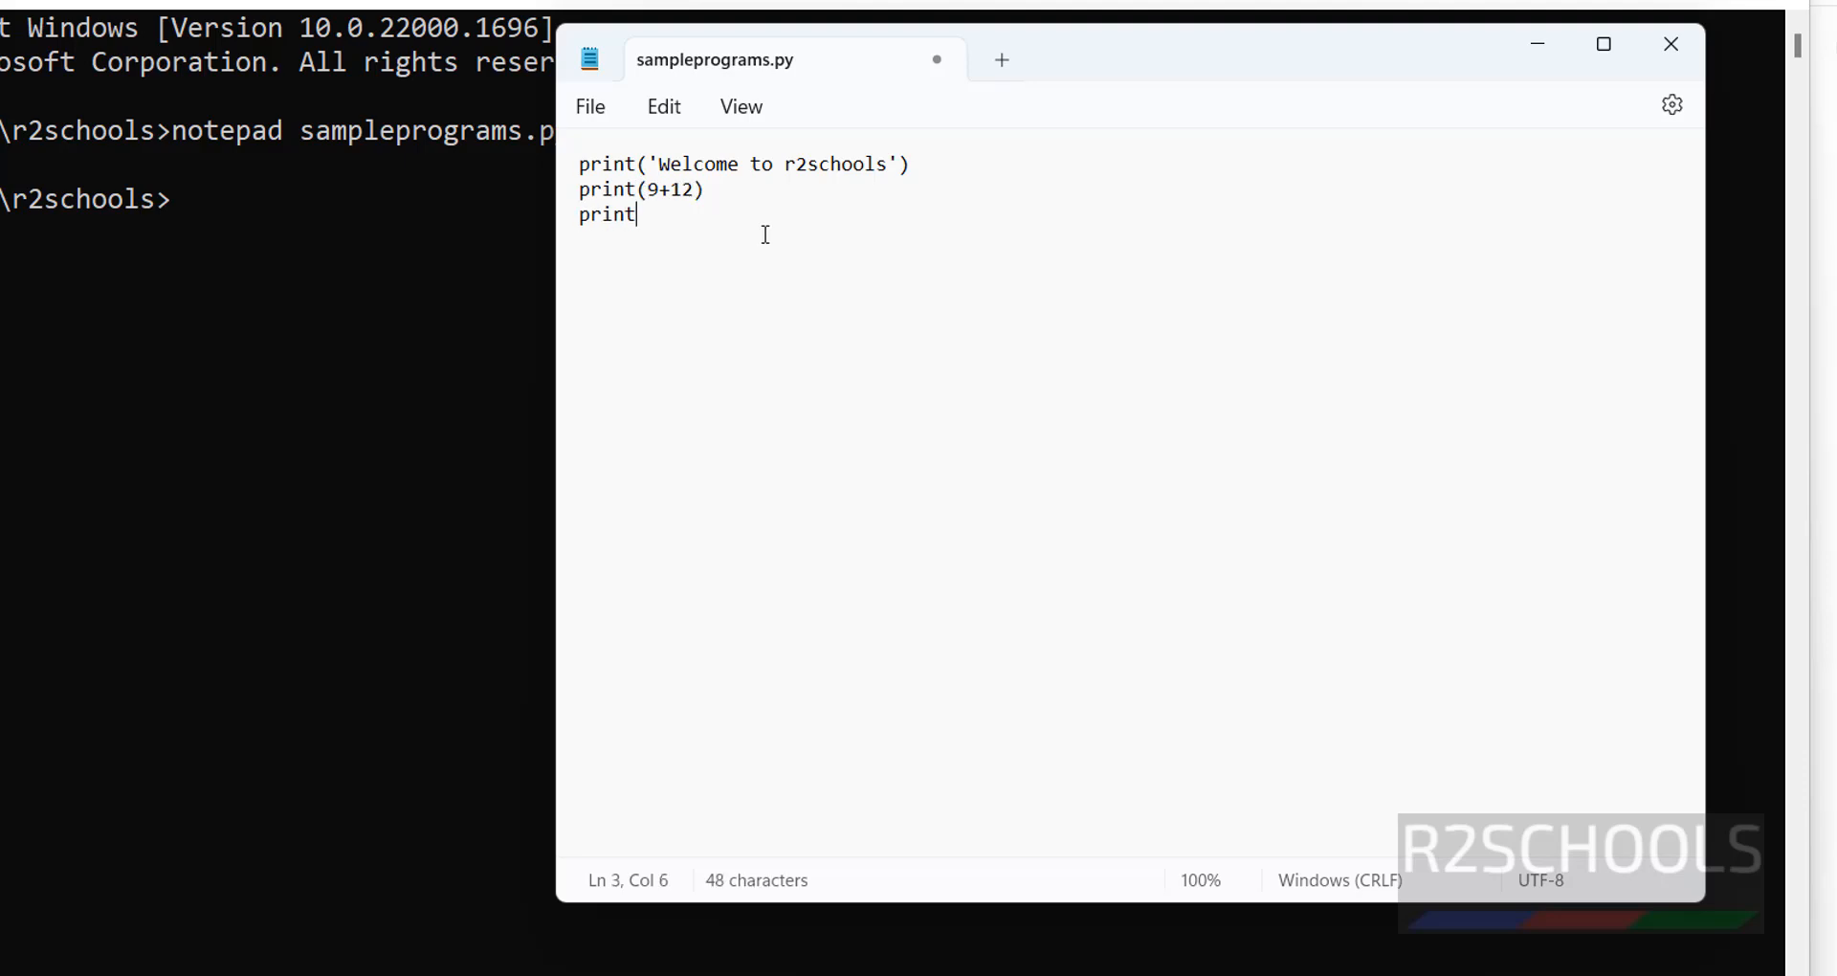
pyautogui.write('(10-1)')
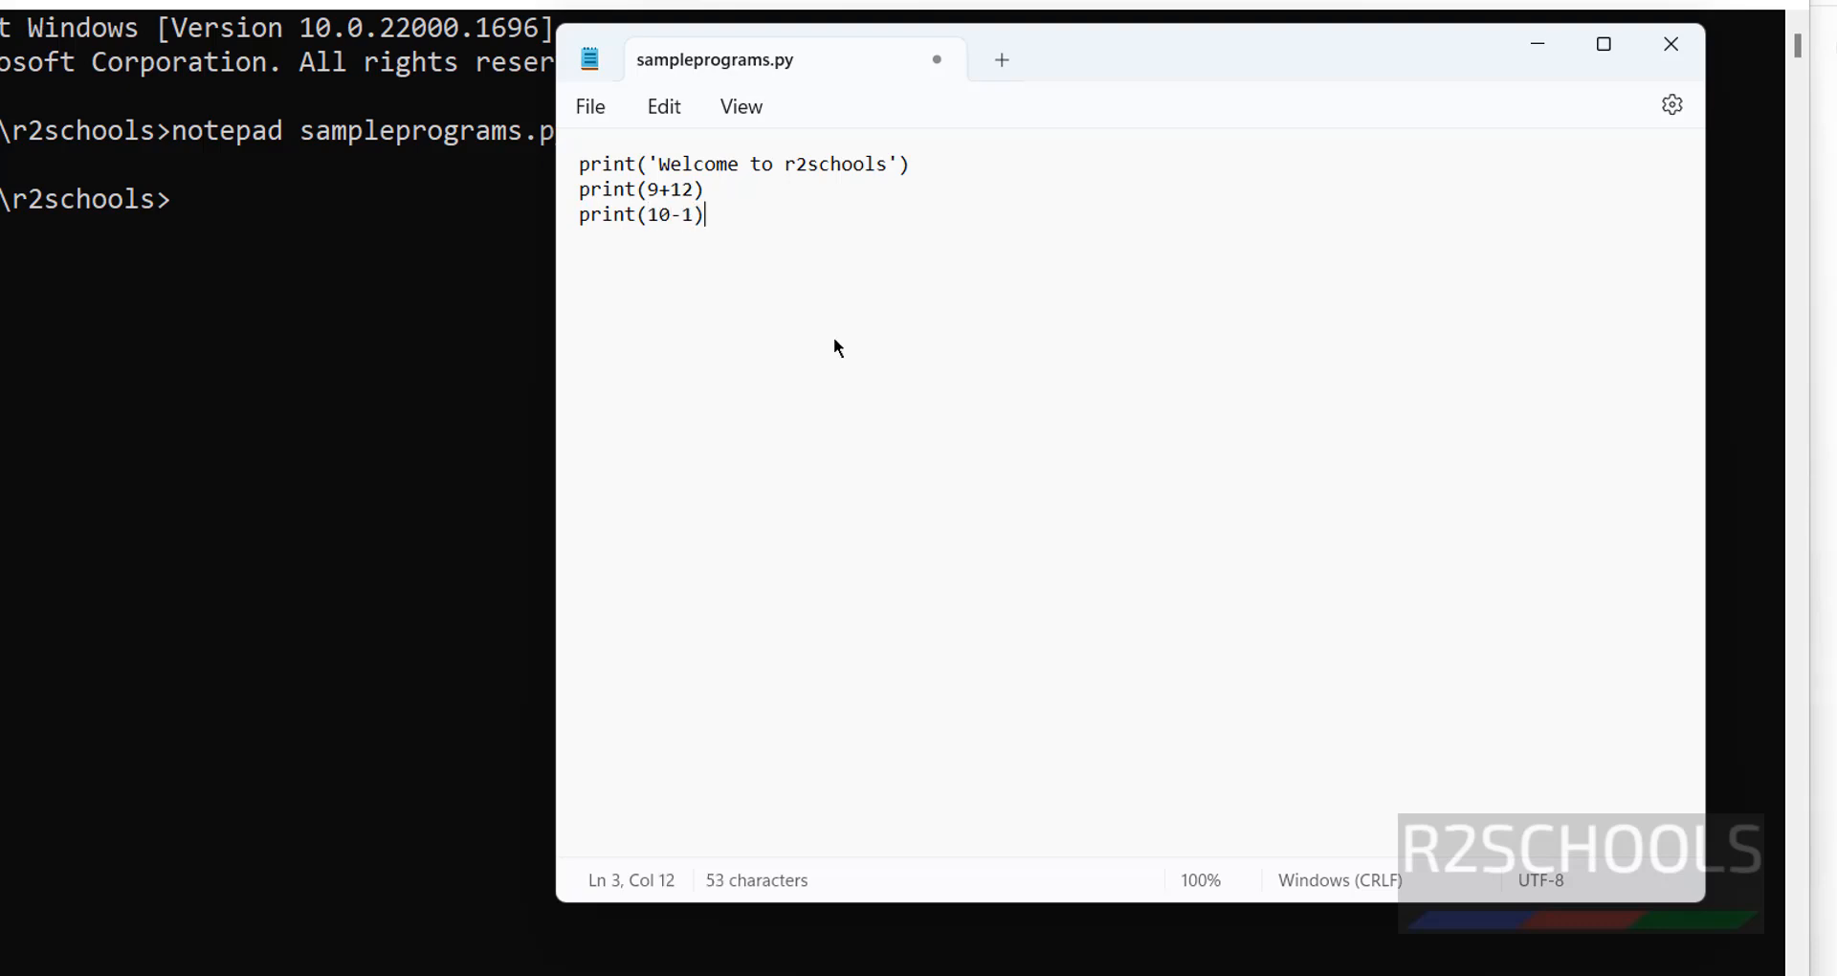
pyautogui.press('Return')
pyautogui.write('print(10*18)')
pyautogui.press('Return')
pyautogui.write('print')
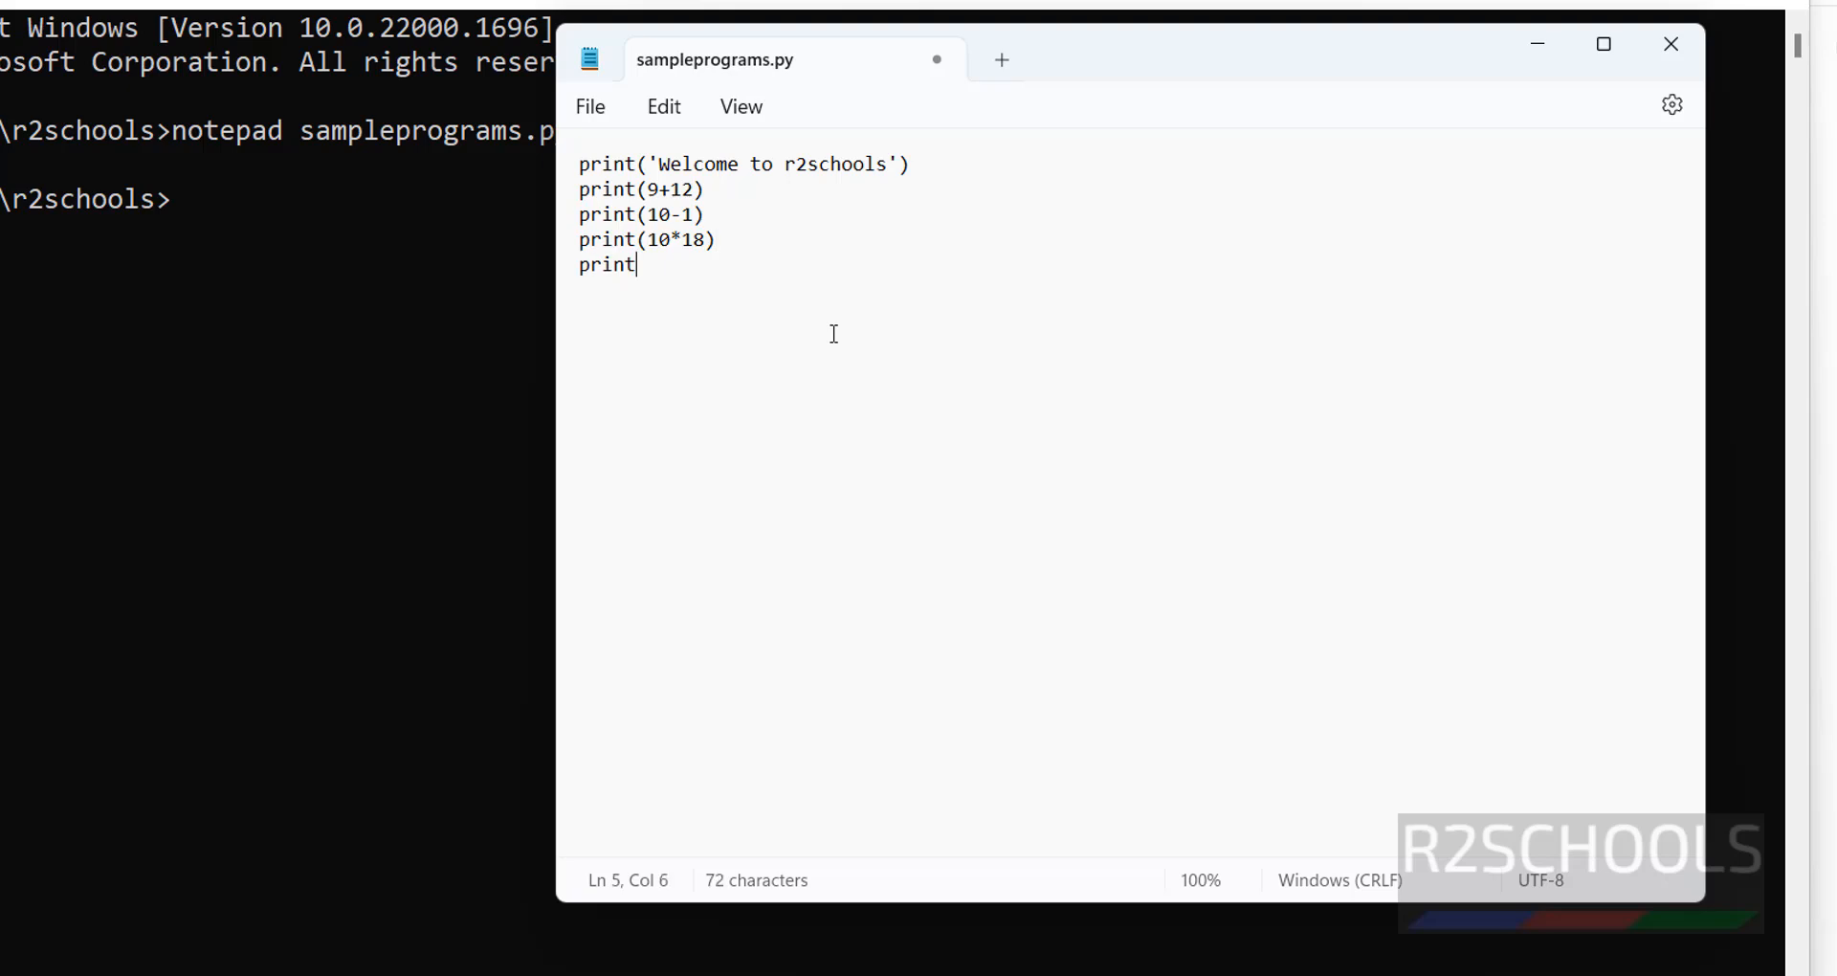
pyautogui.write('(10/5)')
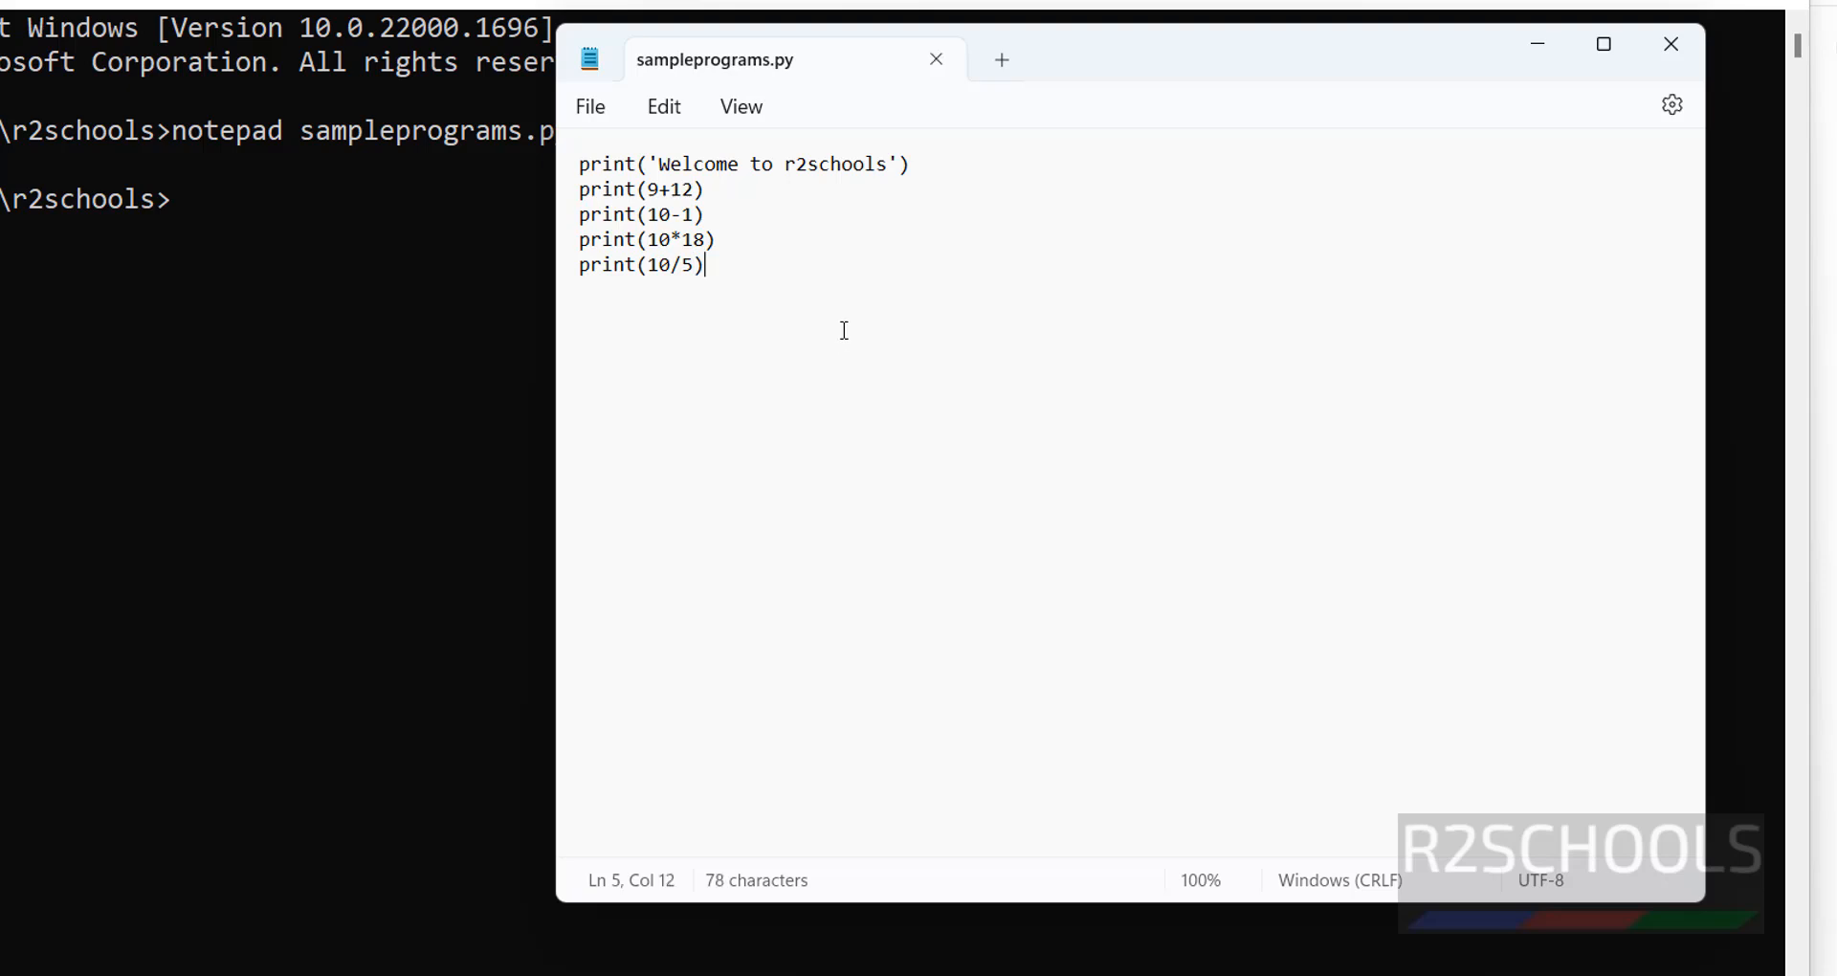
pyautogui.click(591, 106)
pyautogui.click(641, 297)
# Return to the new Command Prompt and run the script with python sampleprograms.py
pyautogui.click(362, 291)
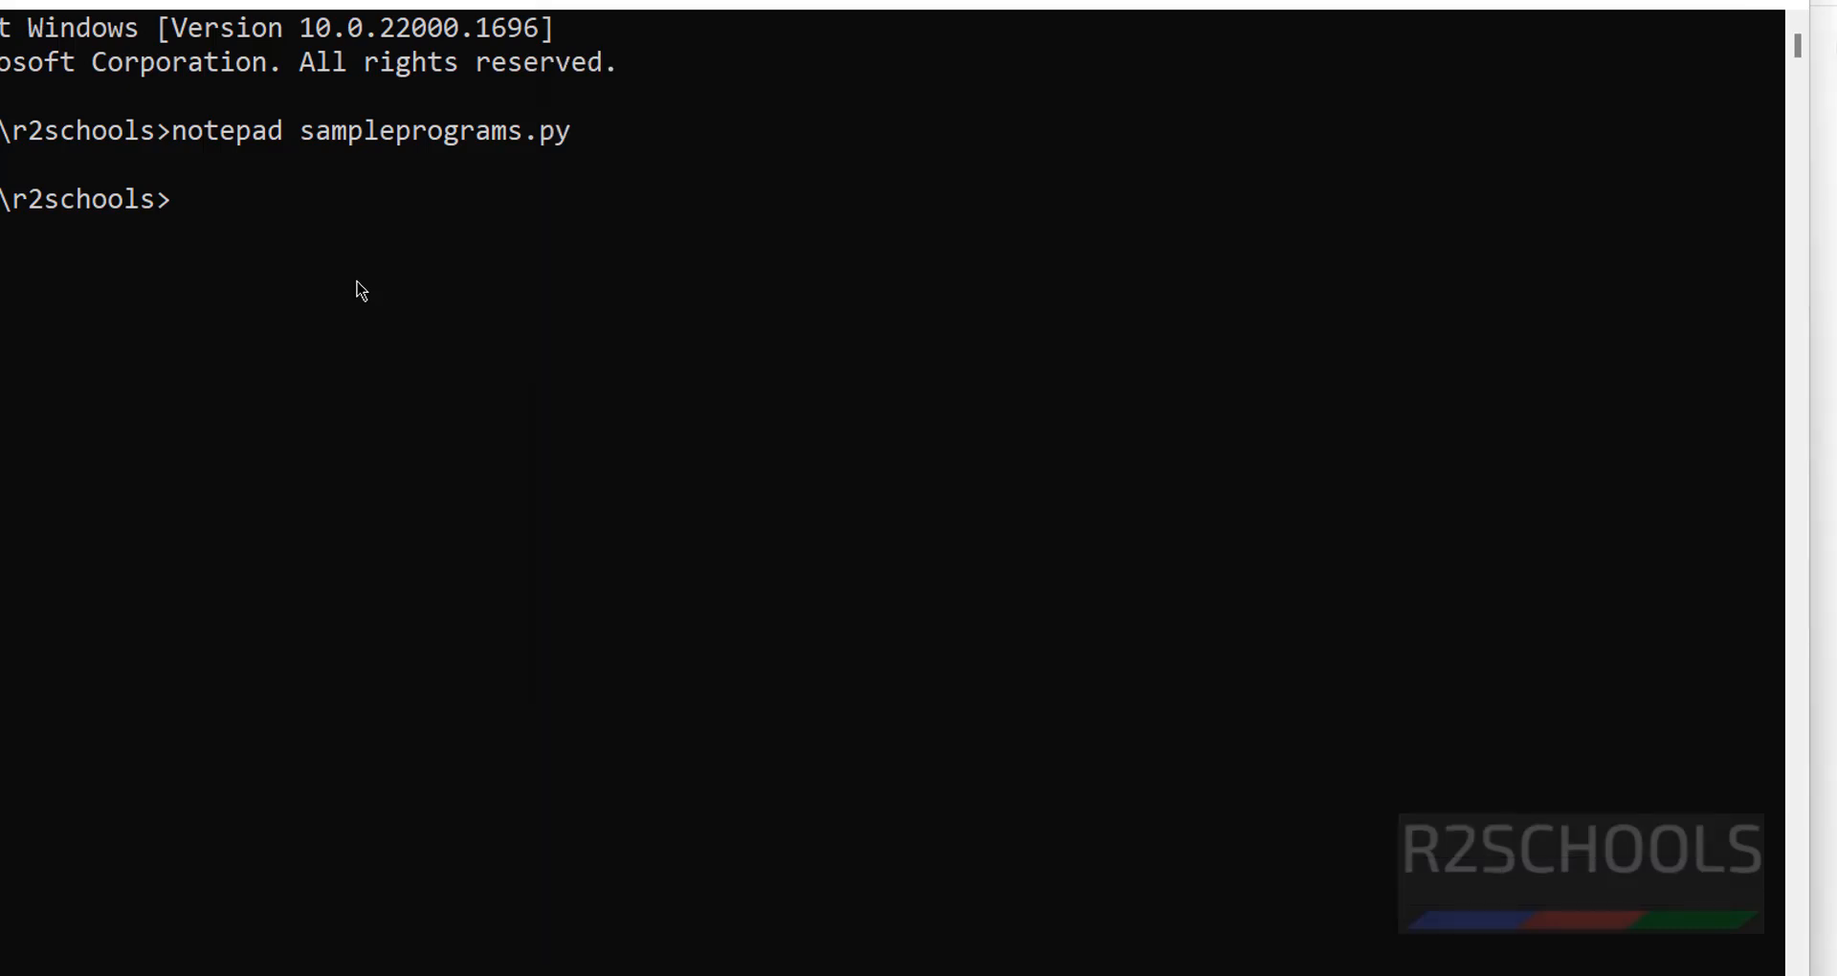
pyautogui.write('python sampleprograms.py')
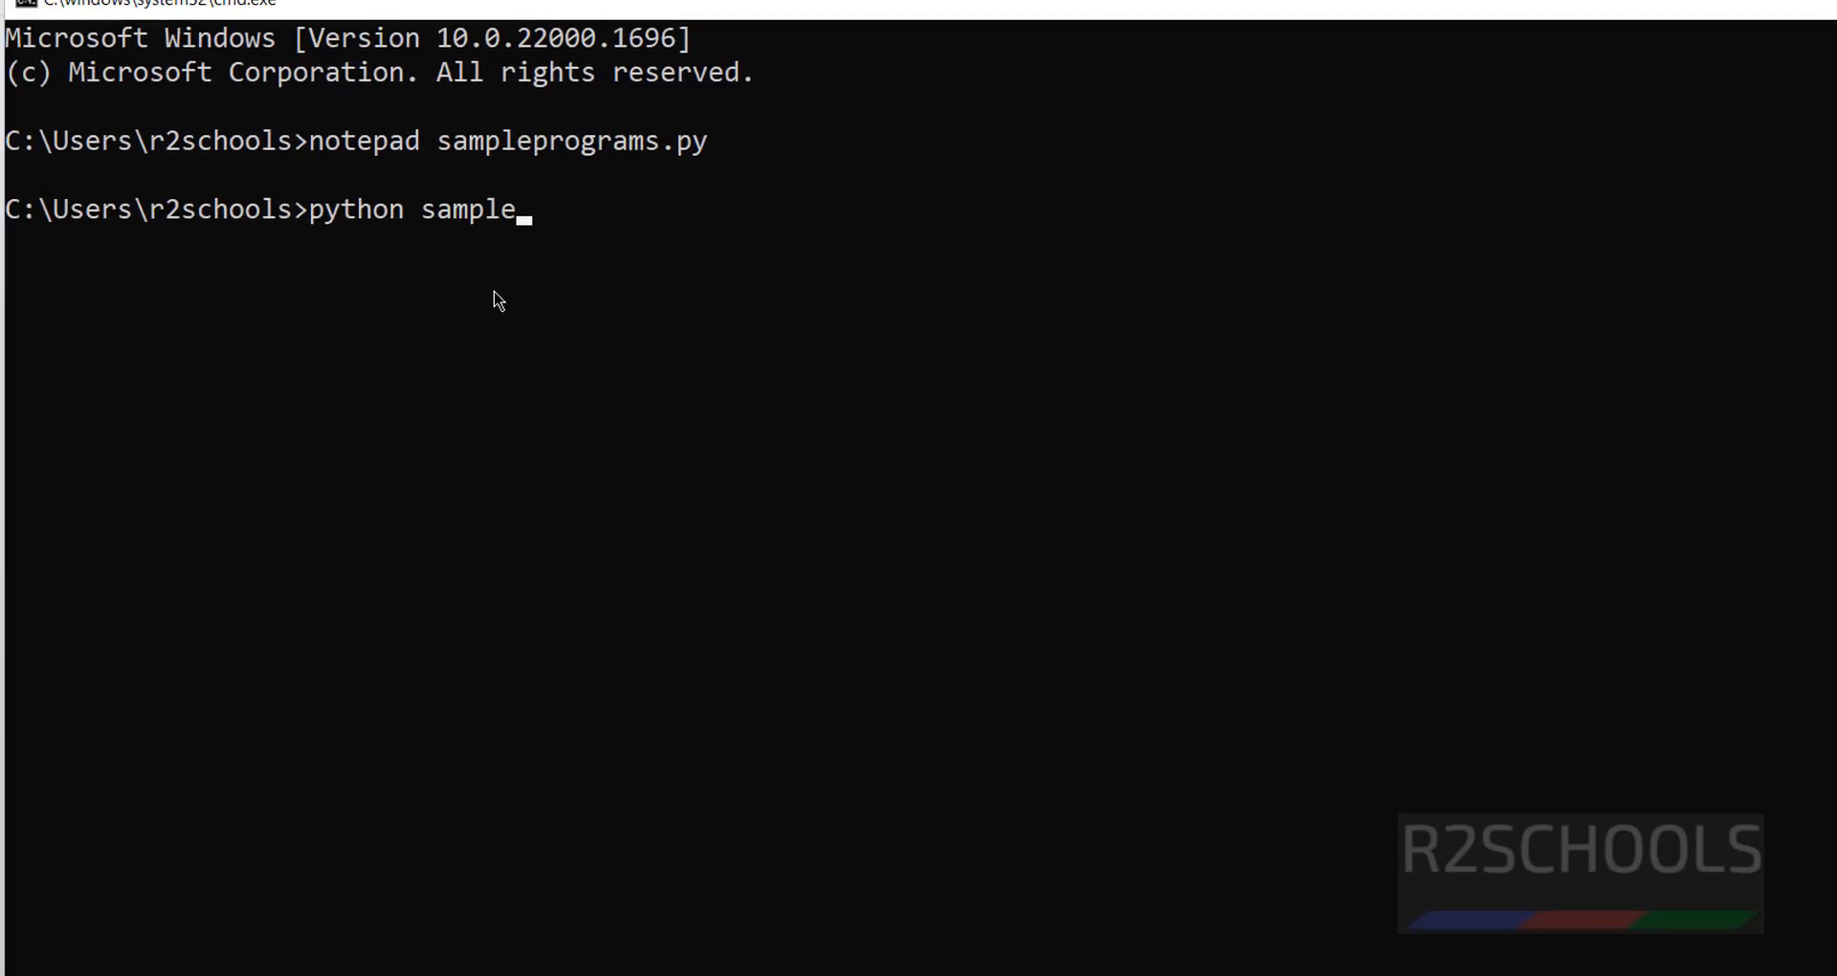
pyautogui.press('Return')
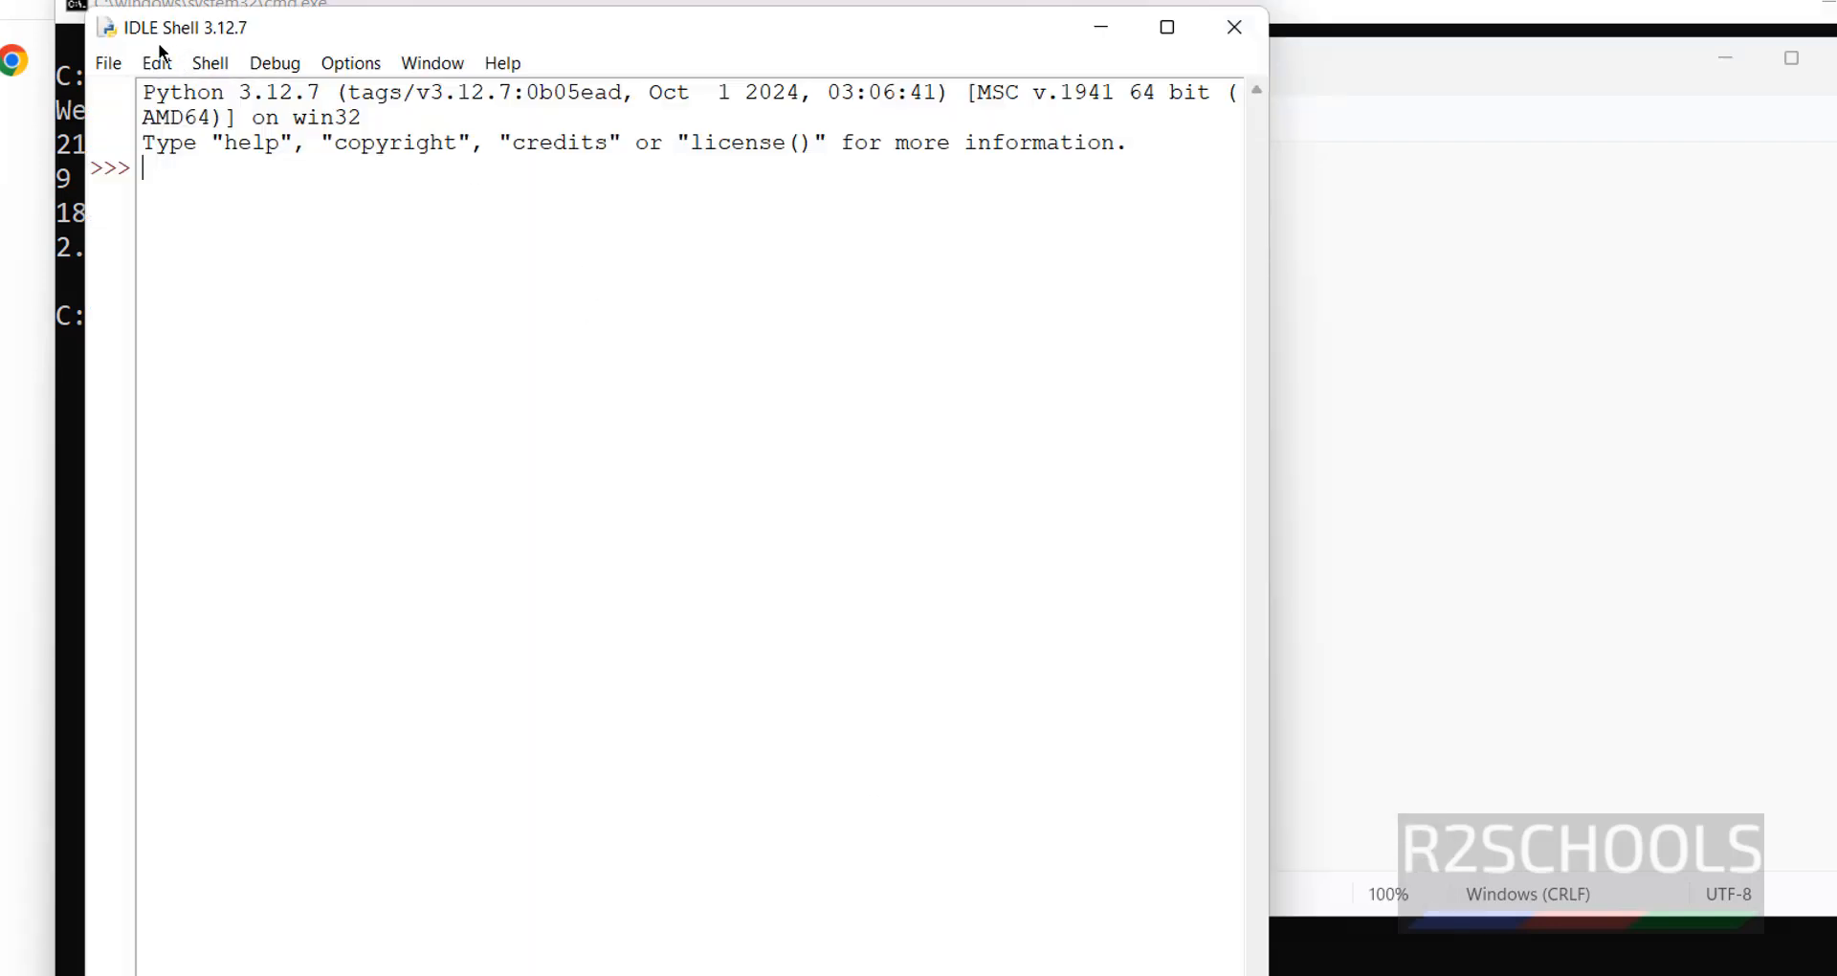
# Switch to the IDLE Shell and open sampleprograms.py from the r2schools user folder
pyautogui.click(108, 64)
pyautogui.click(138, 124)
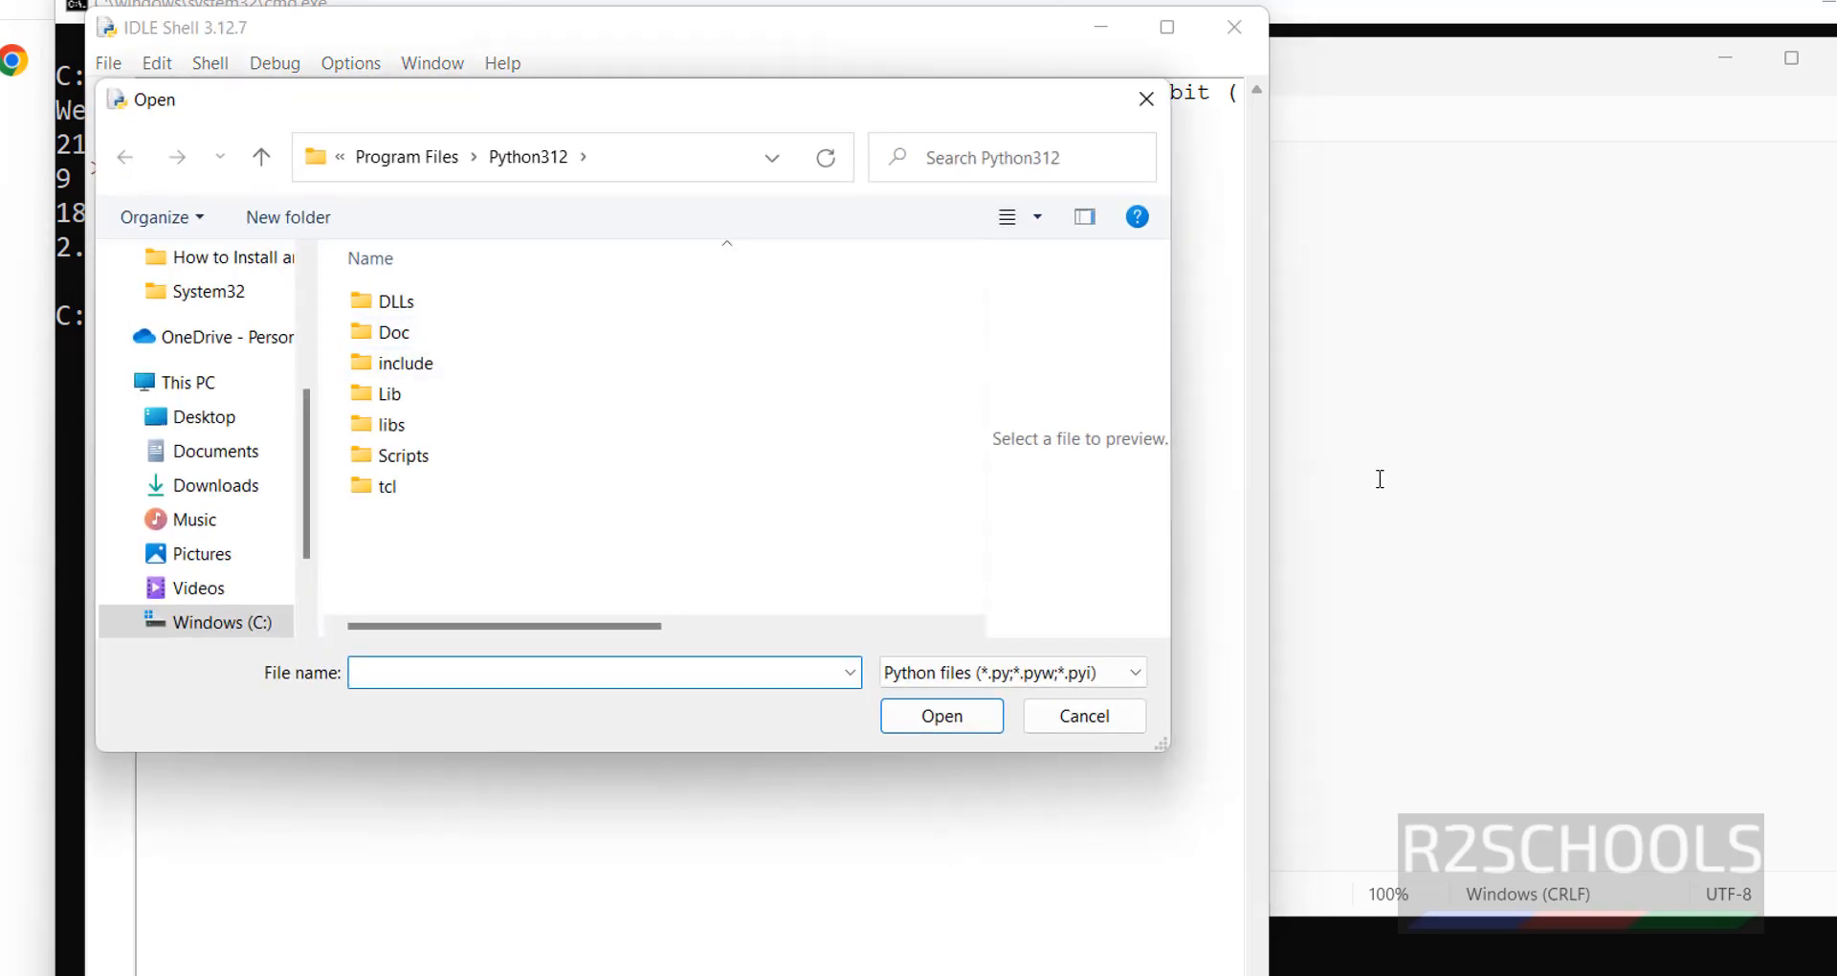
pyautogui.write('a')
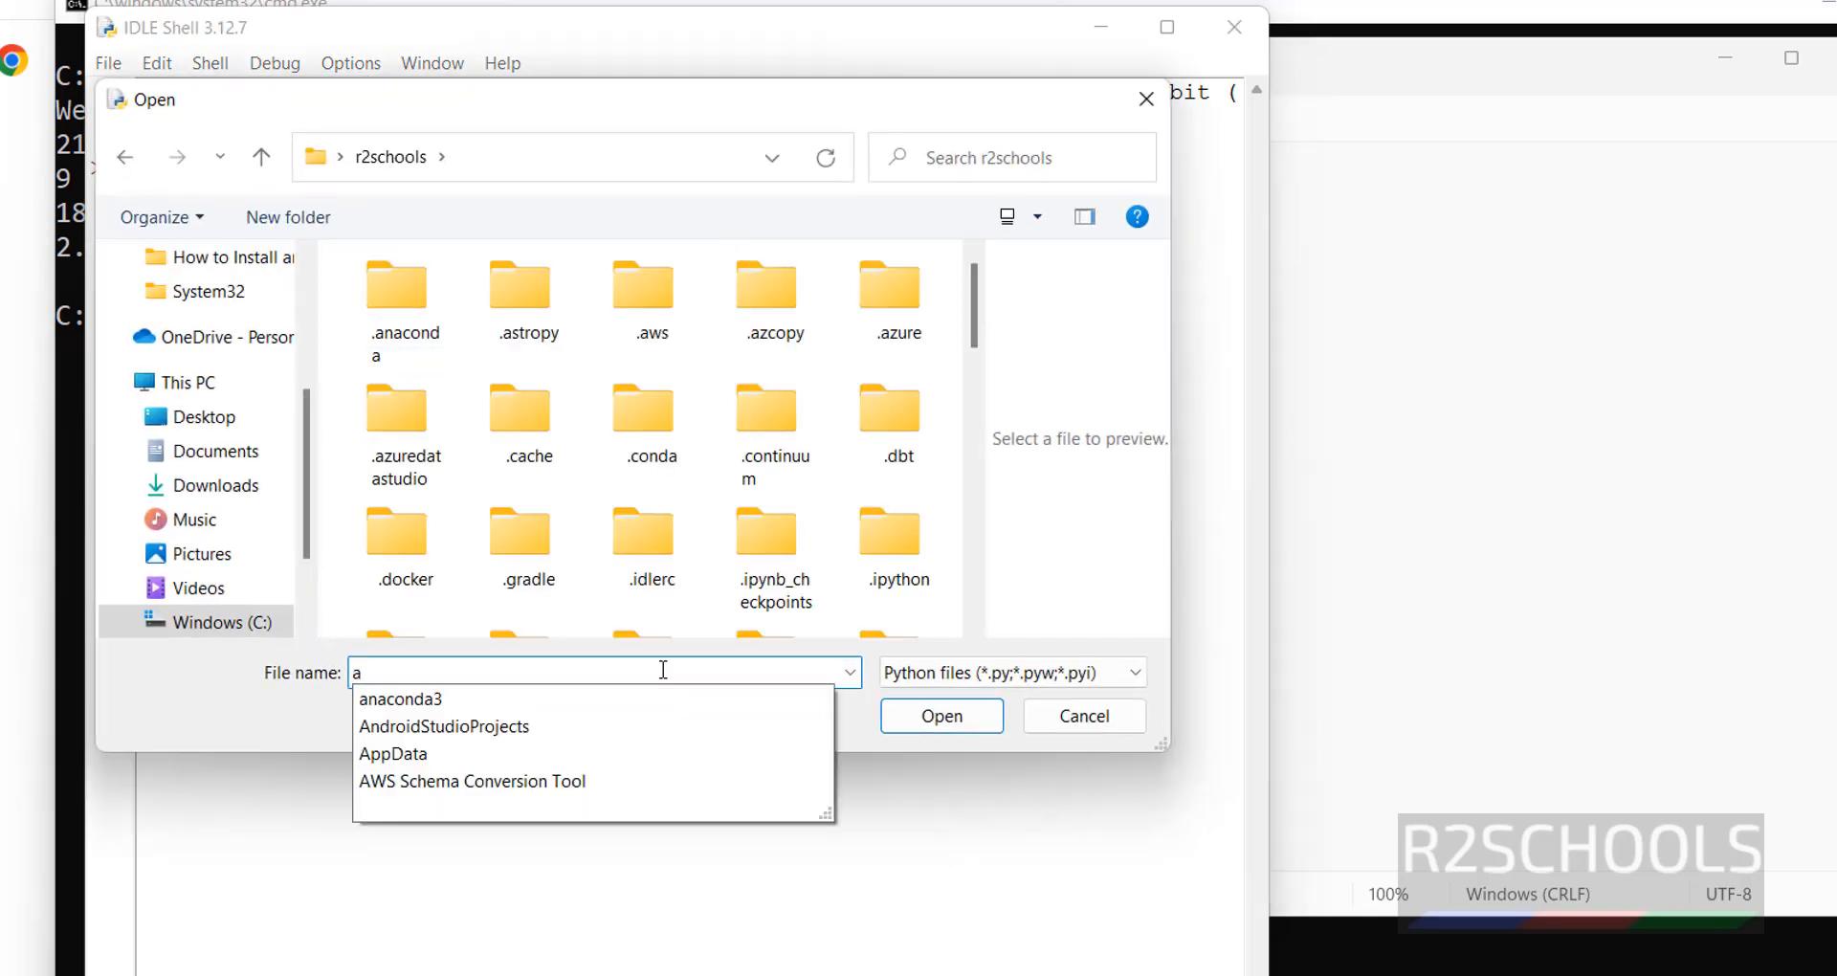
pyautogui.press('BackSpace')
pyautogui.write('sampl')
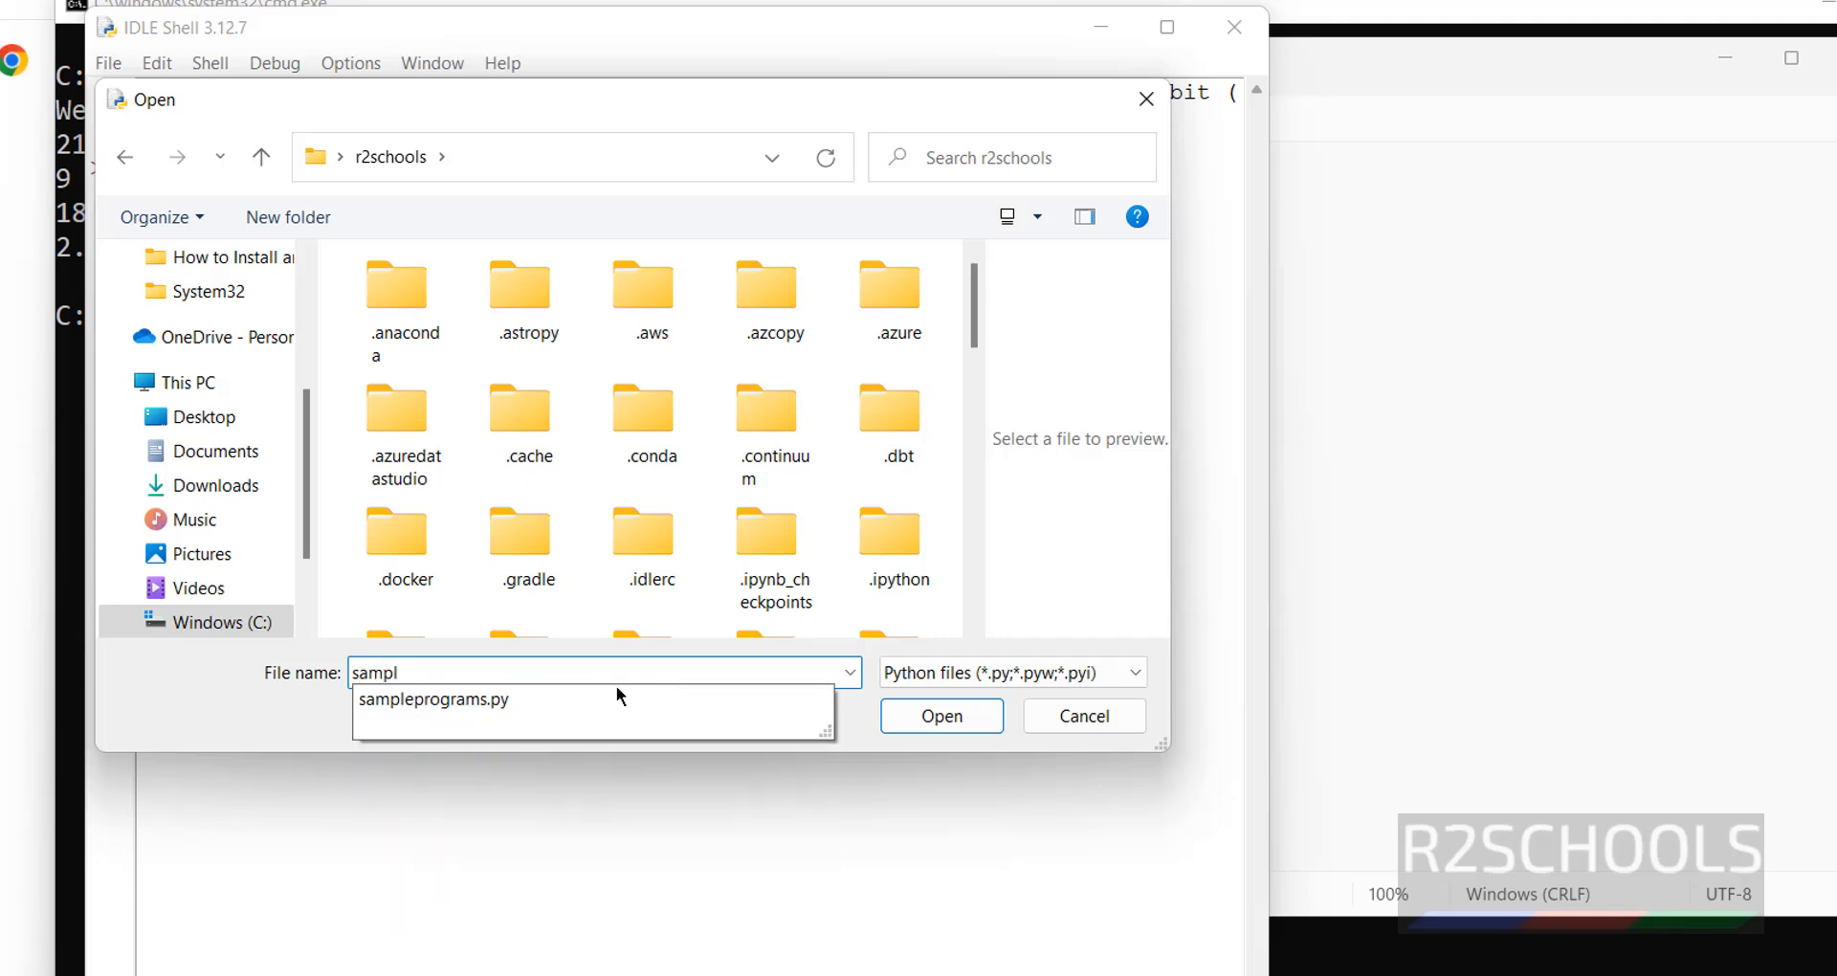
pyautogui.click(589, 706)
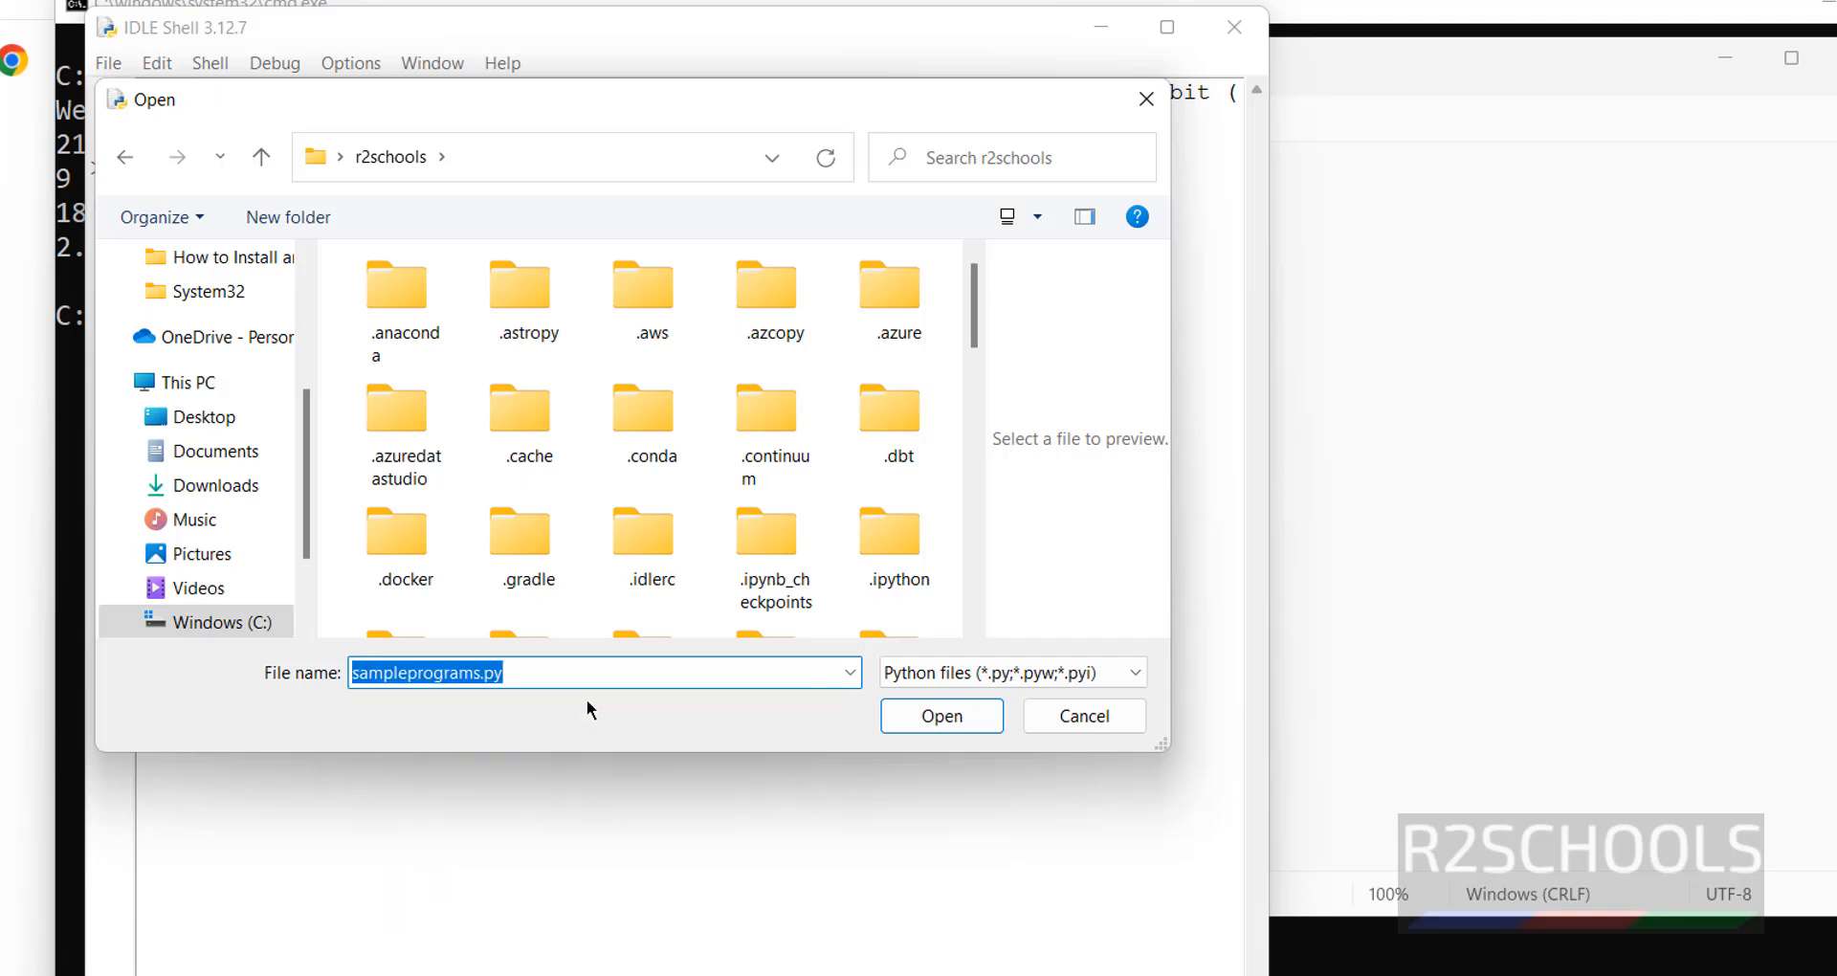
pyautogui.press('Return')
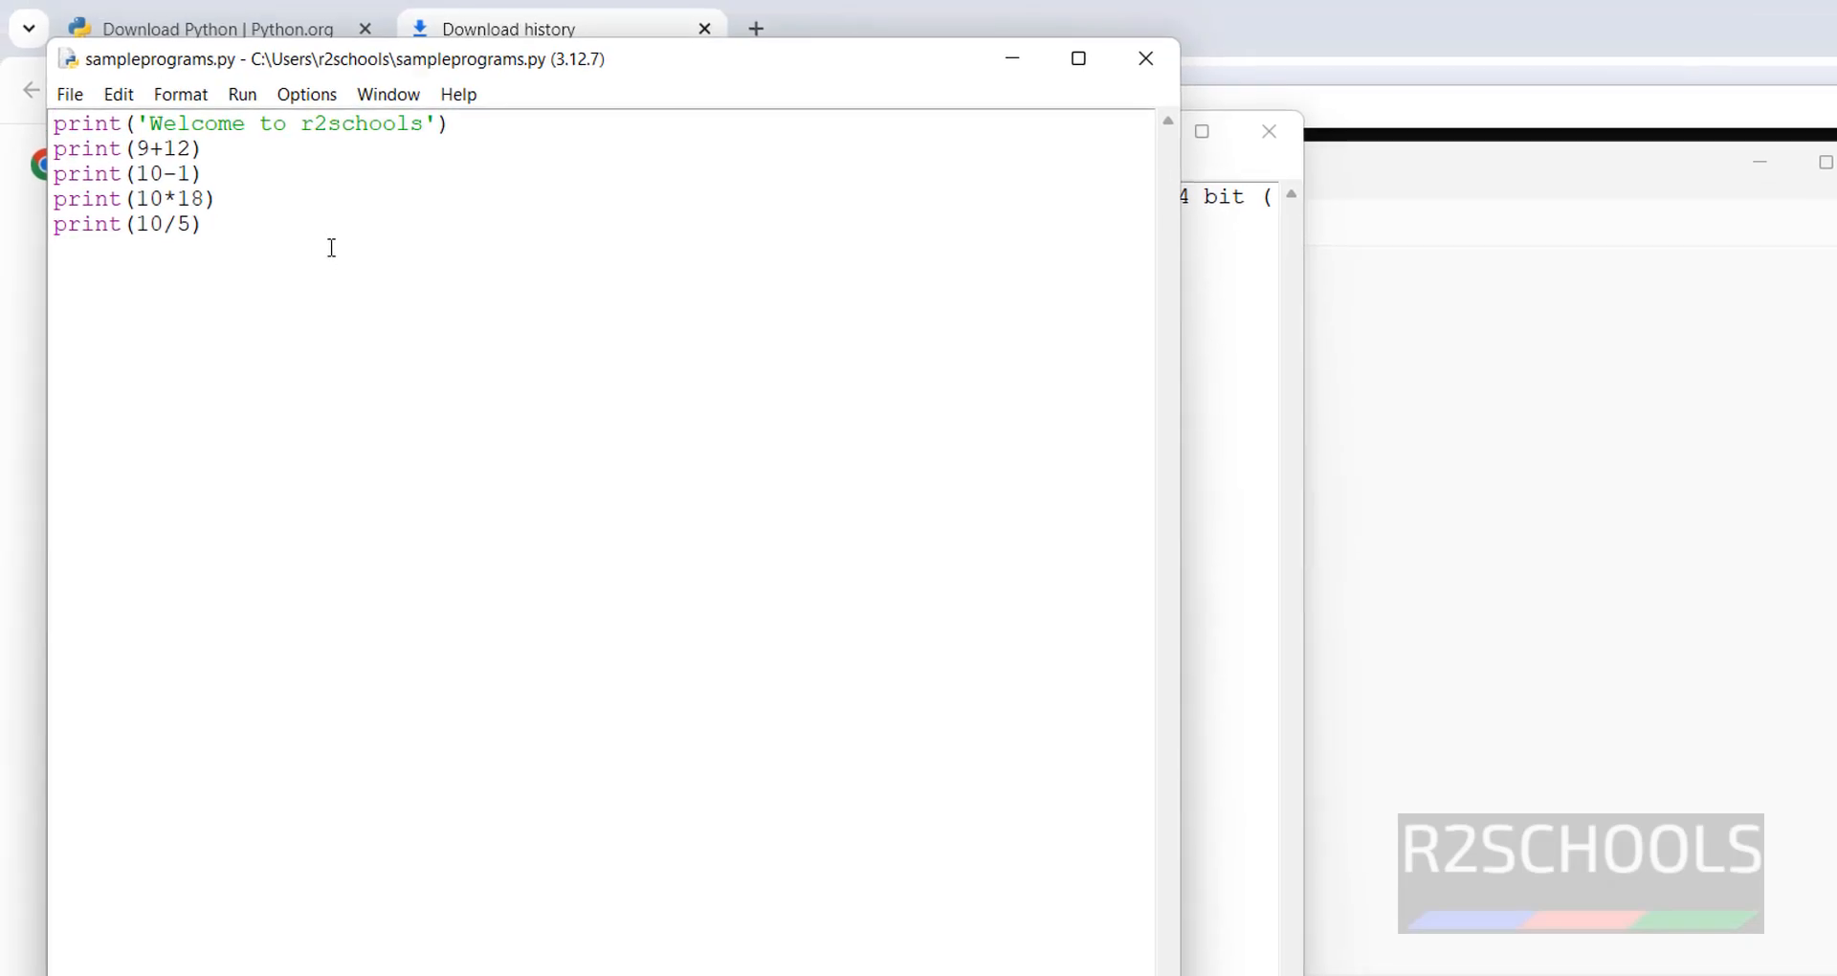
# Run the sampleprograms.py module in IDLE and move the Command Prompt aside to compare both outputs
pyautogui.click(247, 94)
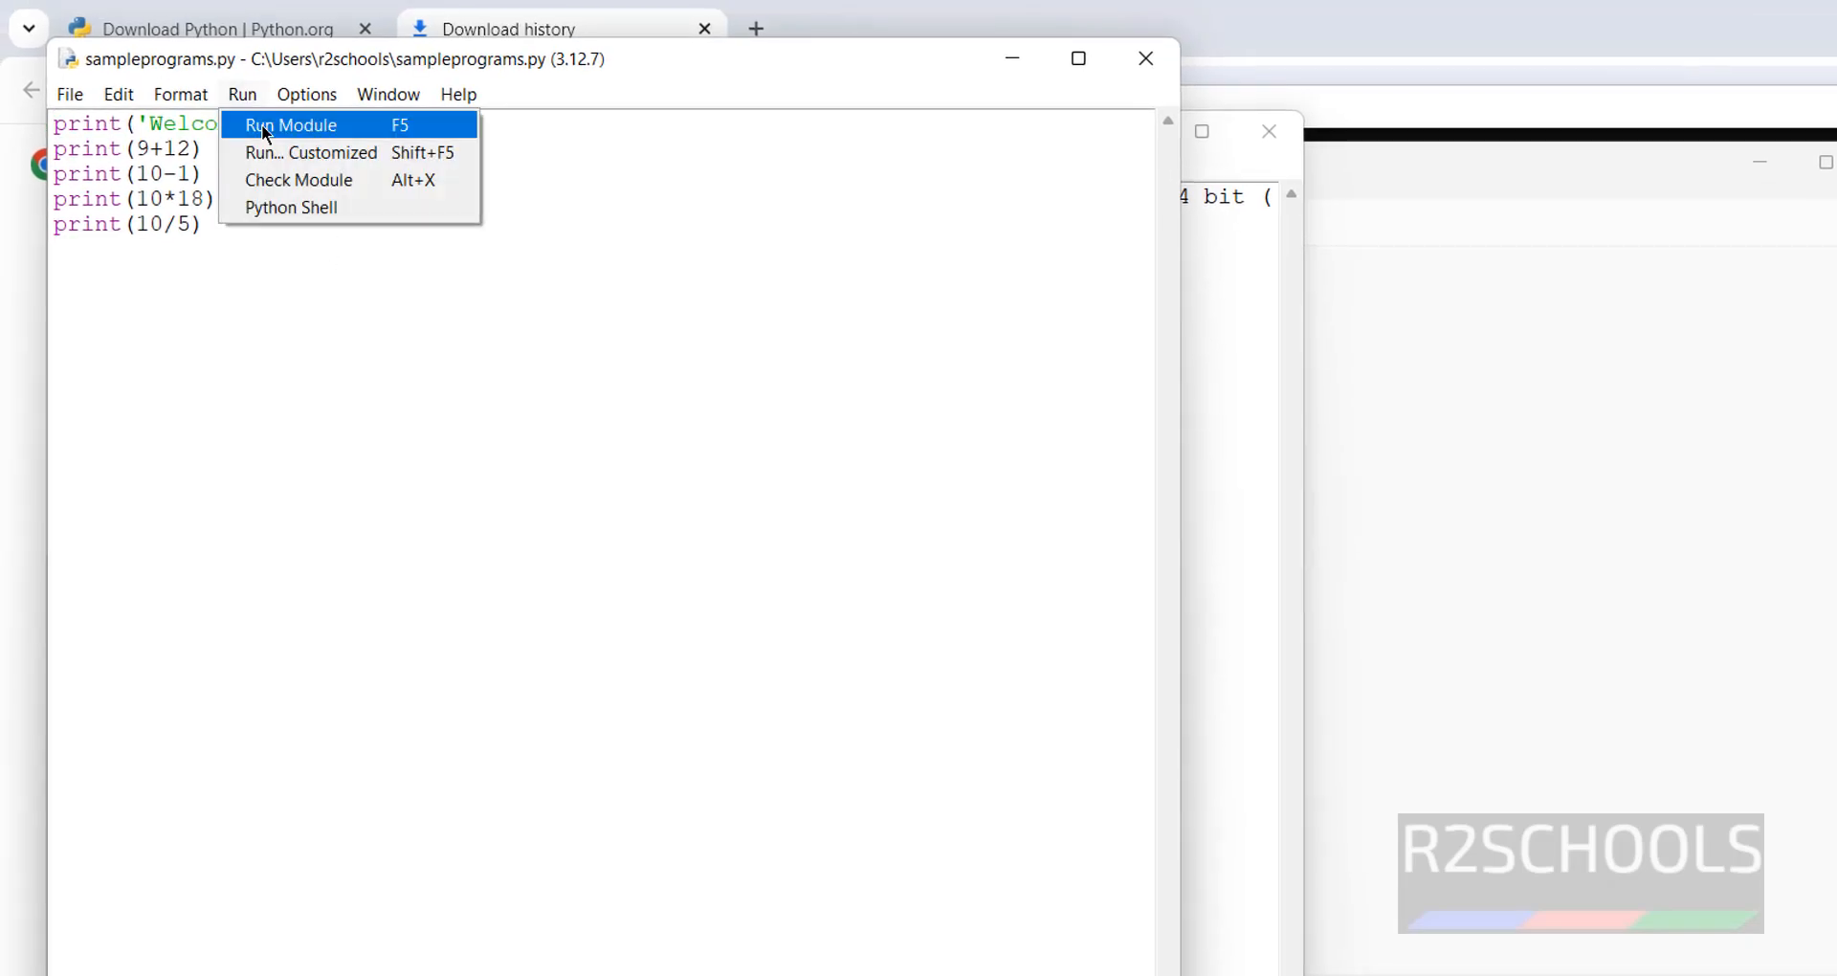
pyautogui.click(264, 130)
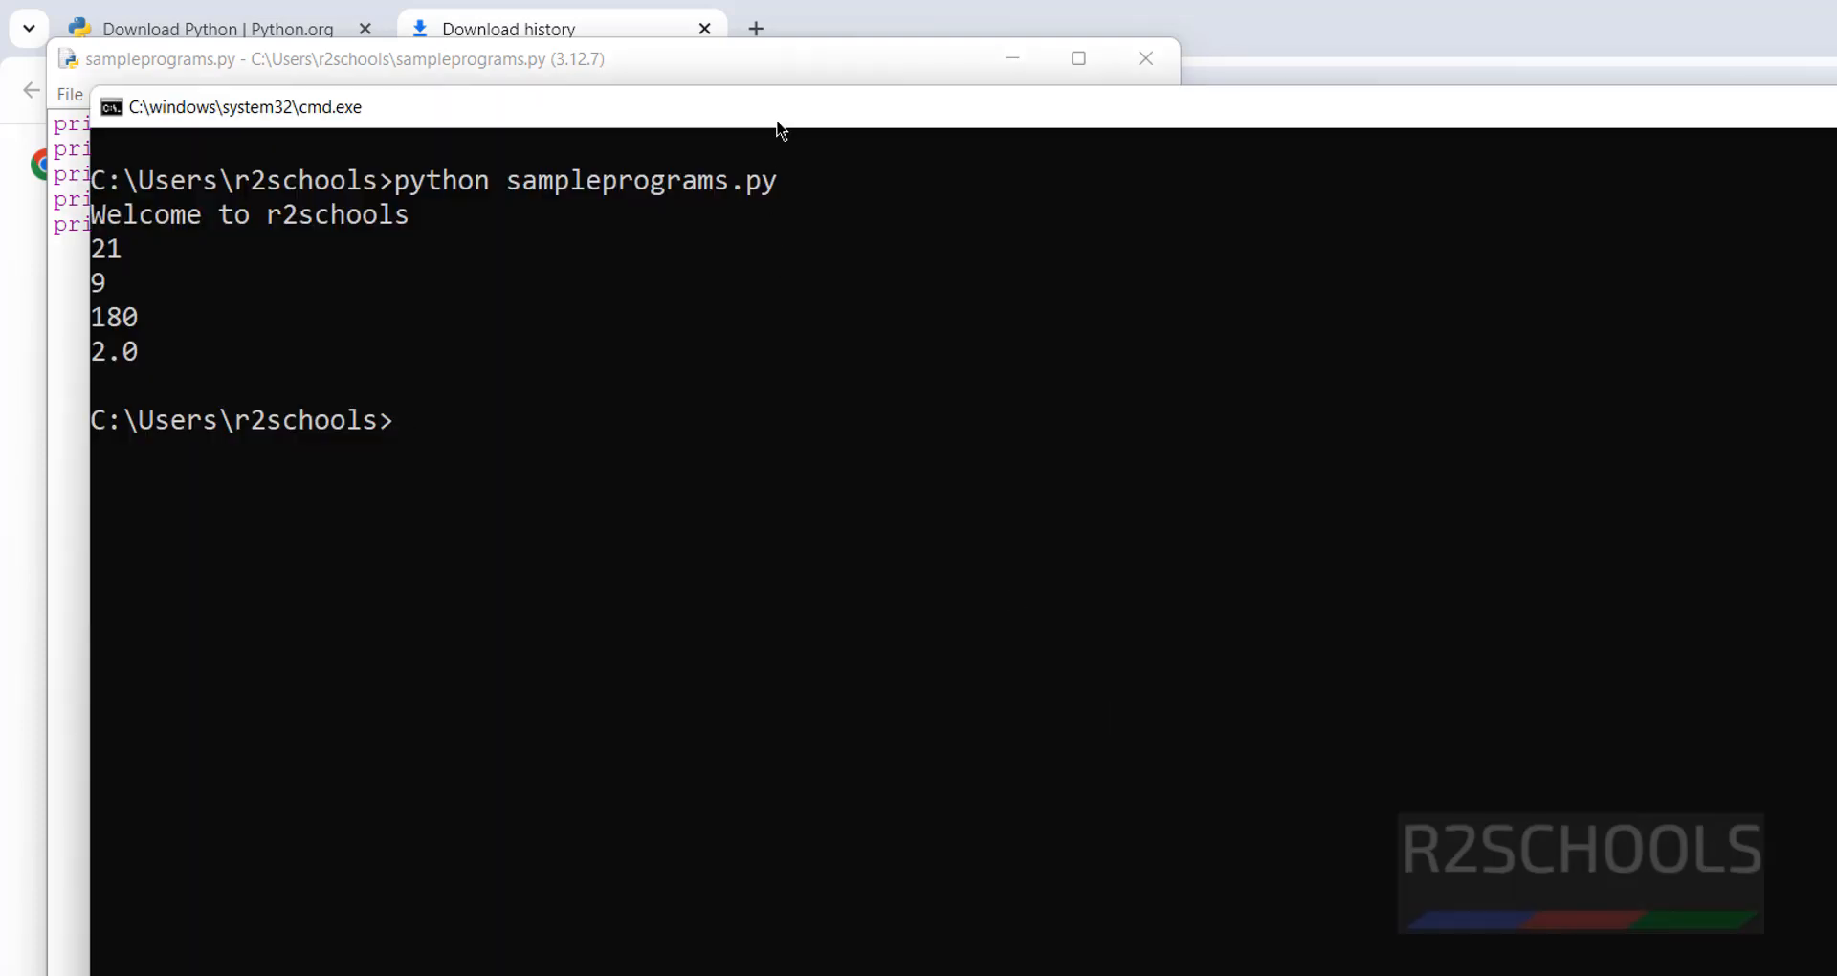
pyautogui.moveTo(777, 122); pyautogui.dragTo(1124, 101)
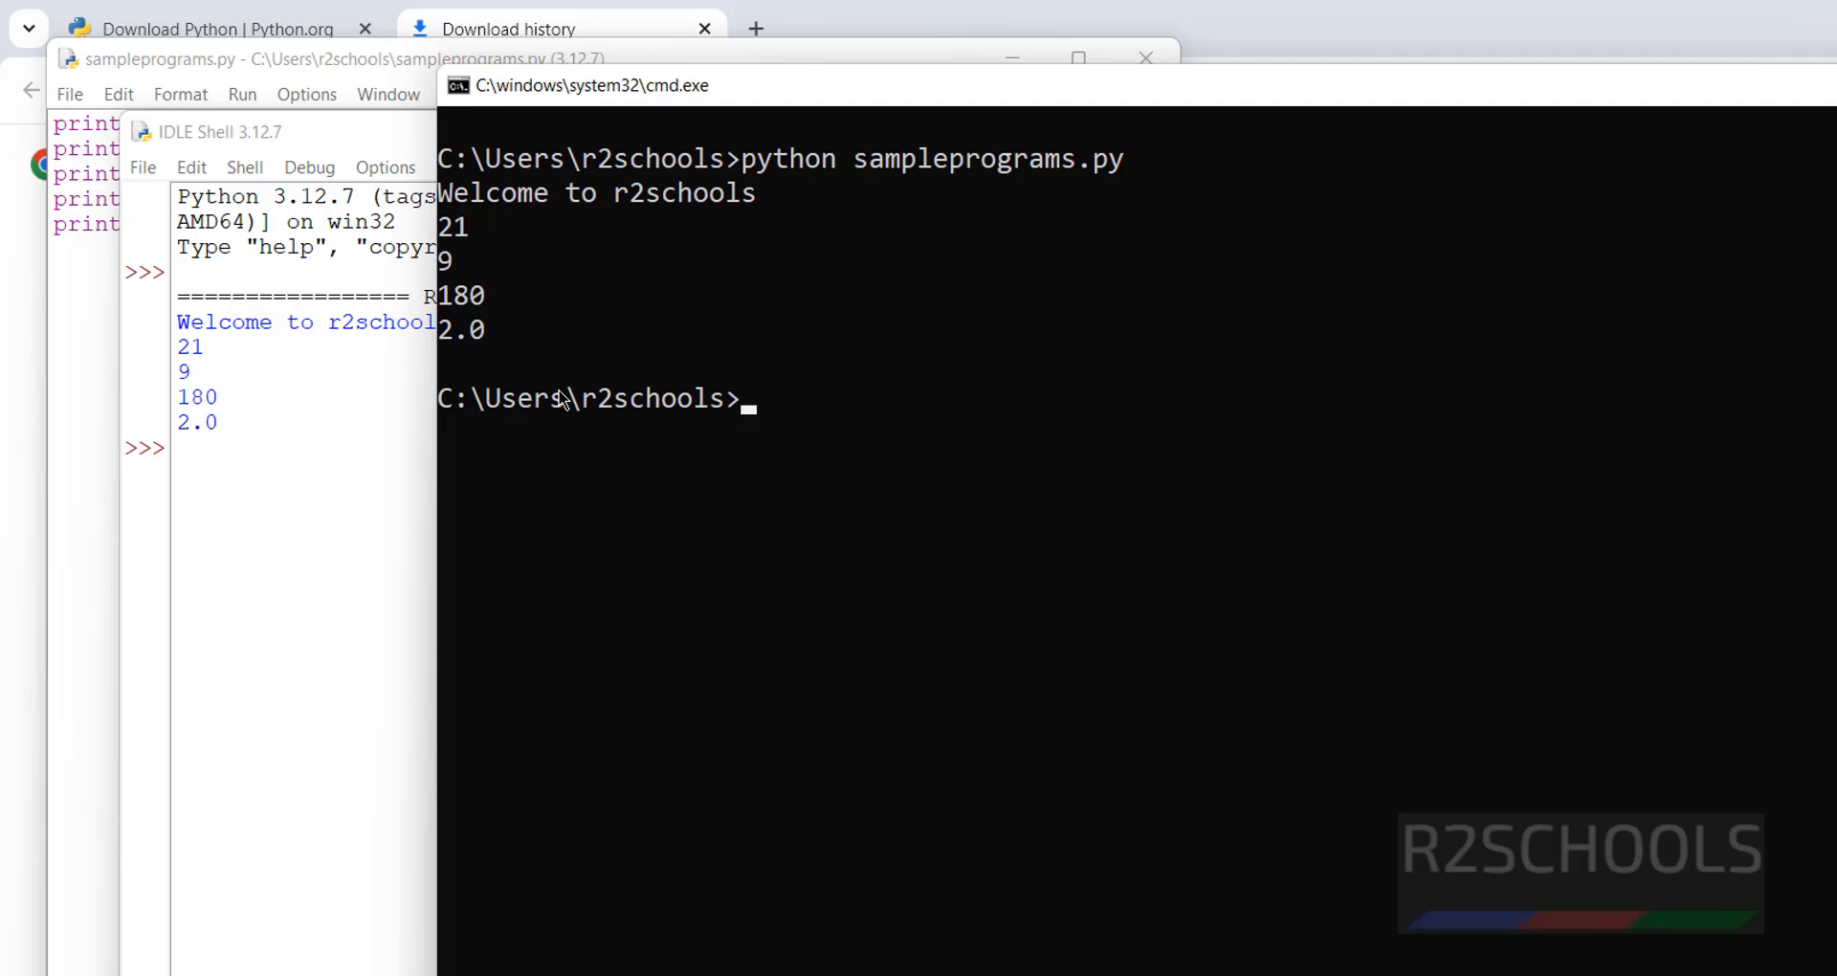